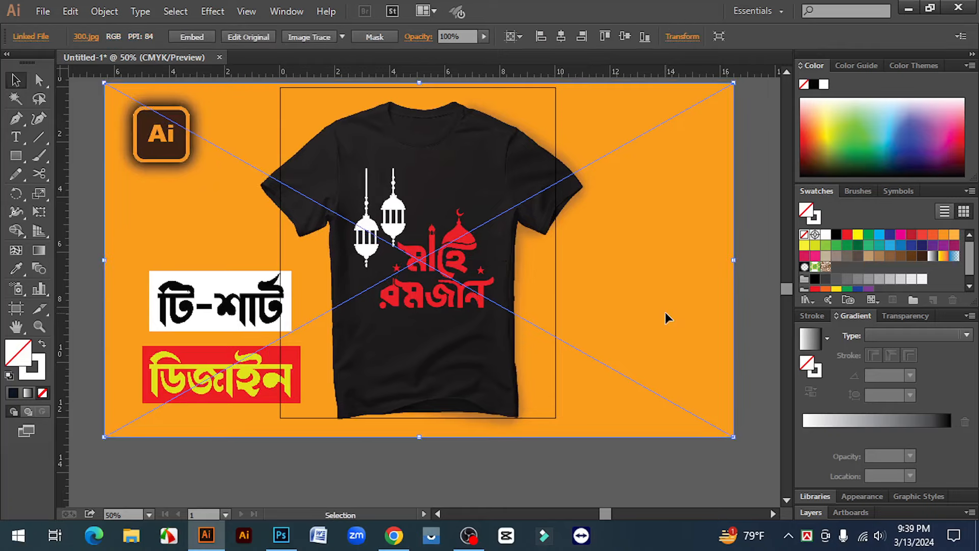
Delete the linked T-shirt image and the lantern and Bengali lettering artwork, keeping only the black background.
{"action": "key", "text": "Delete"}
{"action": "scroll", "coordinate": [665, 321], "scroll_direction": "up", "scroll_amount": 2}
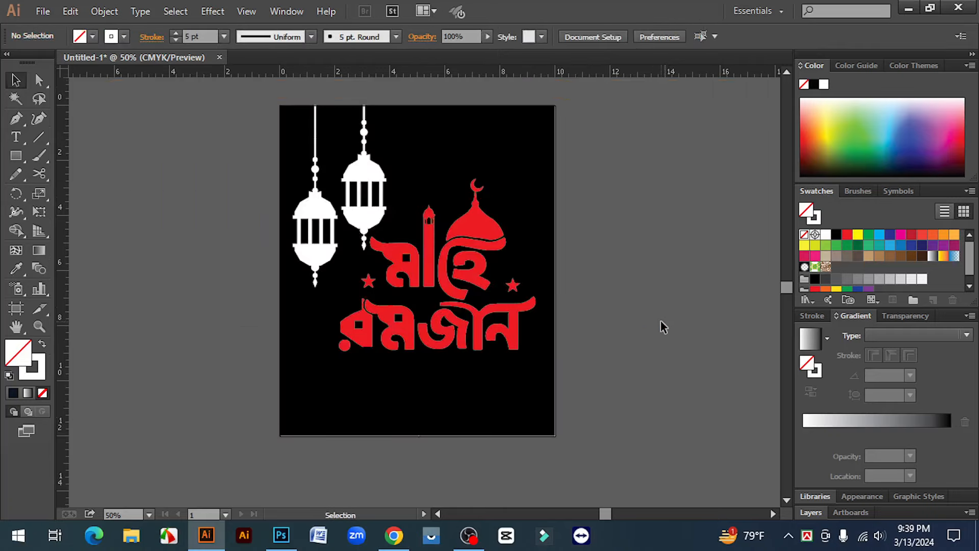
{"action": "left_click_drag", "start_coordinate": [568, 427], "coordinate": [544, 410]}
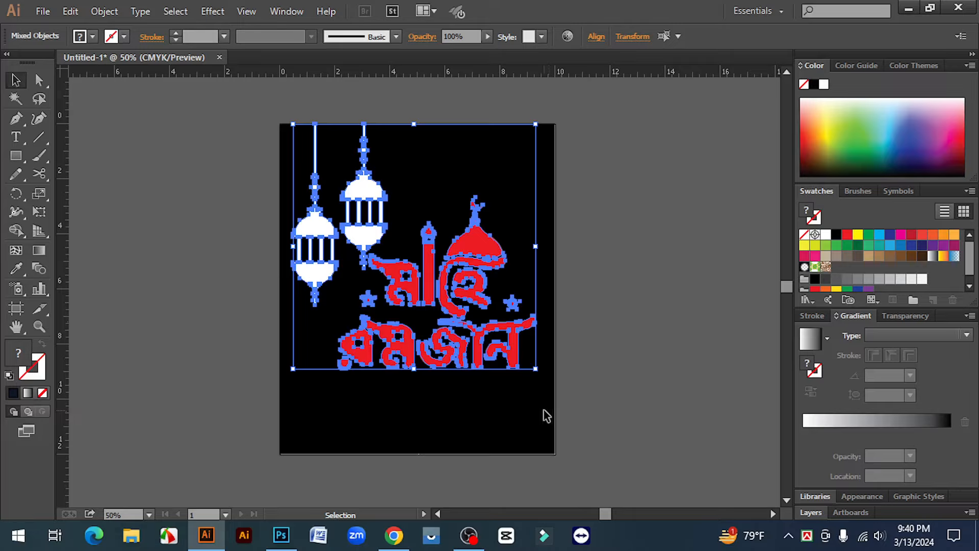
{"action": "left_click", "coordinate": [599, 302]}
{"action": "left_click_drag", "start_coordinate": [225, 102], "coordinate": [600, 410]}
{"action": "key", "text": "Delete"}
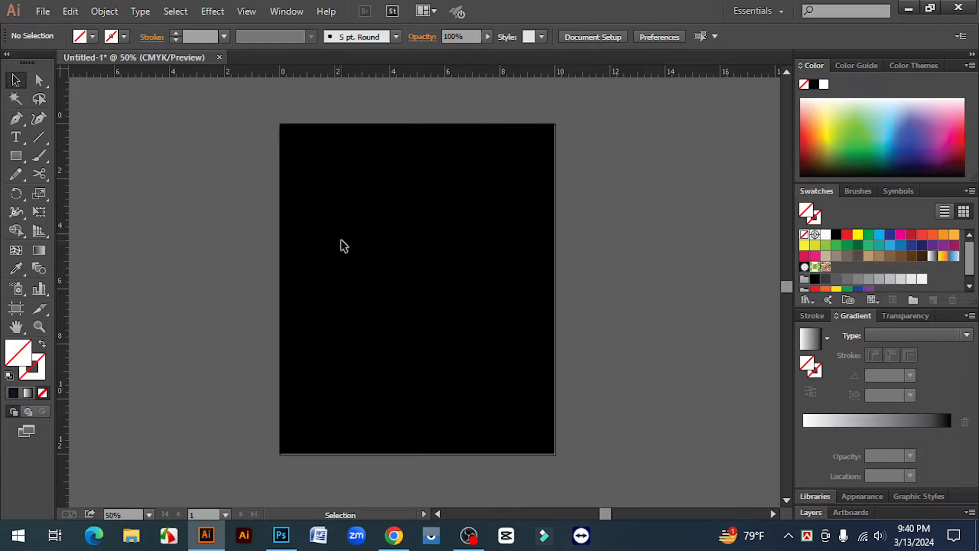
{"action": "scroll", "coordinate": [341, 245], "scroll_direction": "down", "scroll_amount": 1}
{"action": "scroll", "coordinate": [341, 245], "scroll_direction": "up", "scroll_amount": 2}
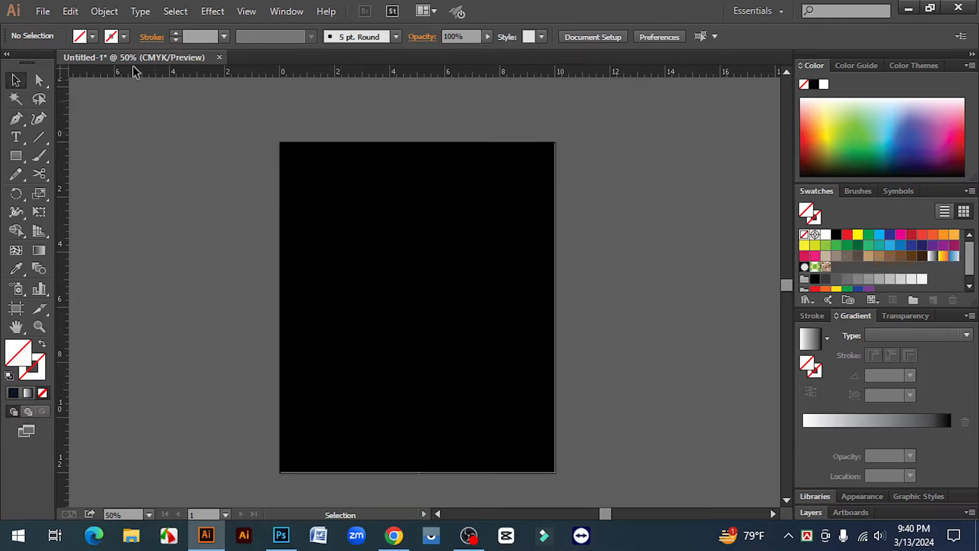
Place the linked image 555dcf19602549.5b00e84c55d0b from the Desktop beside the artboard, to the left of the black background.
{"action": "left_click", "coordinate": [42, 10]}
{"action": "left_click", "coordinate": [530, 114]}
{"action": "left_click", "coordinate": [38, 10]}
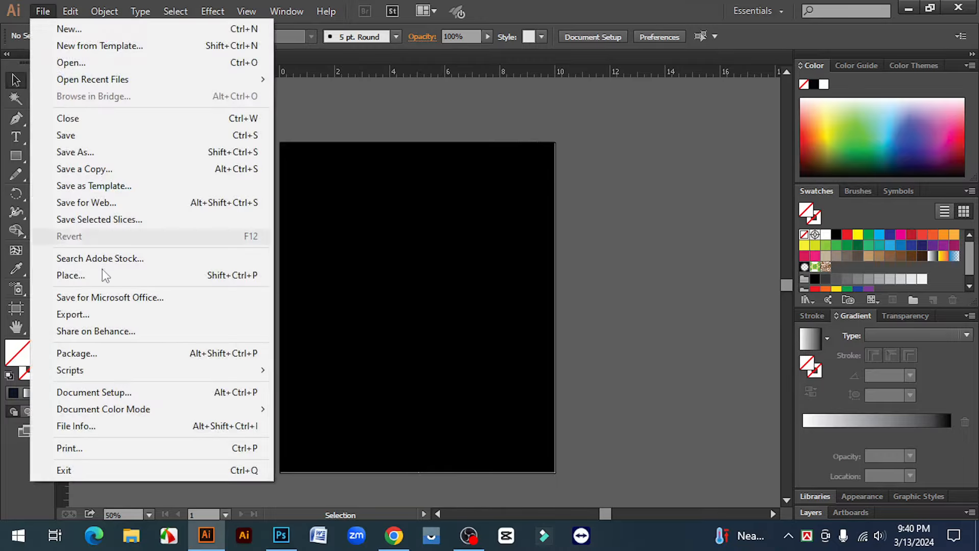
{"action": "left_click", "coordinate": [90, 275]}
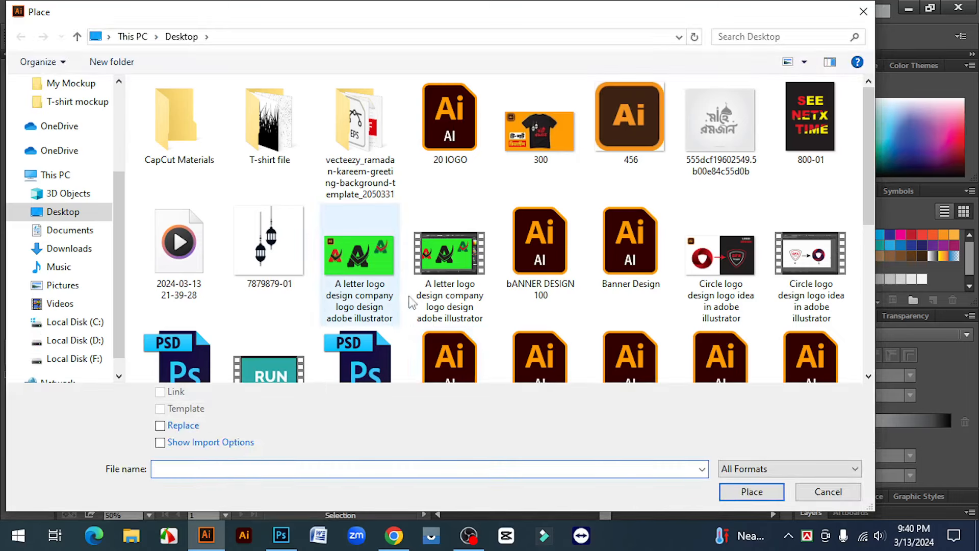
{"action": "left_click", "coordinate": [723, 148]}
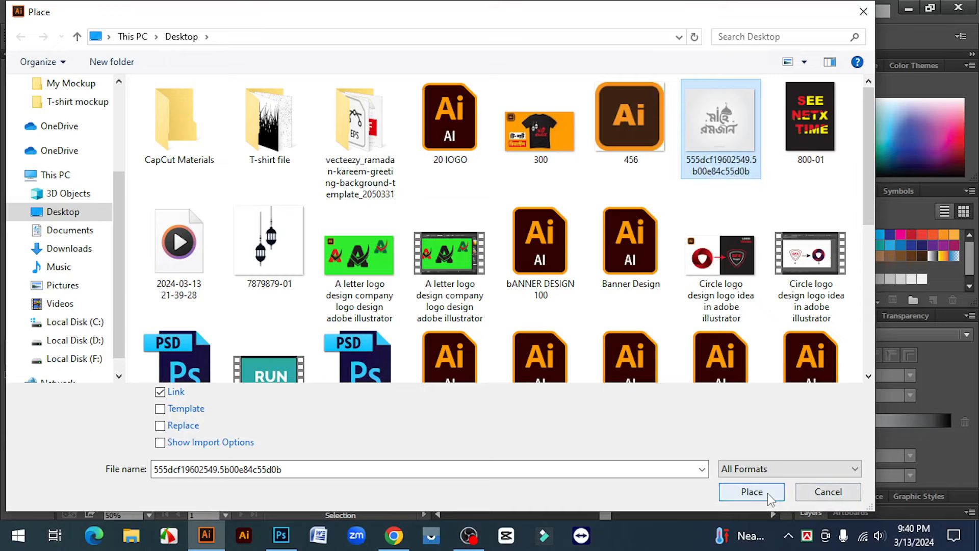
{"action": "left_click", "coordinate": [727, 492]}
{"action": "left_click_drag", "start_coordinate": [96, 131], "coordinate": [240, 328]}
{"action": "left_click", "coordinate": [233, 304]}
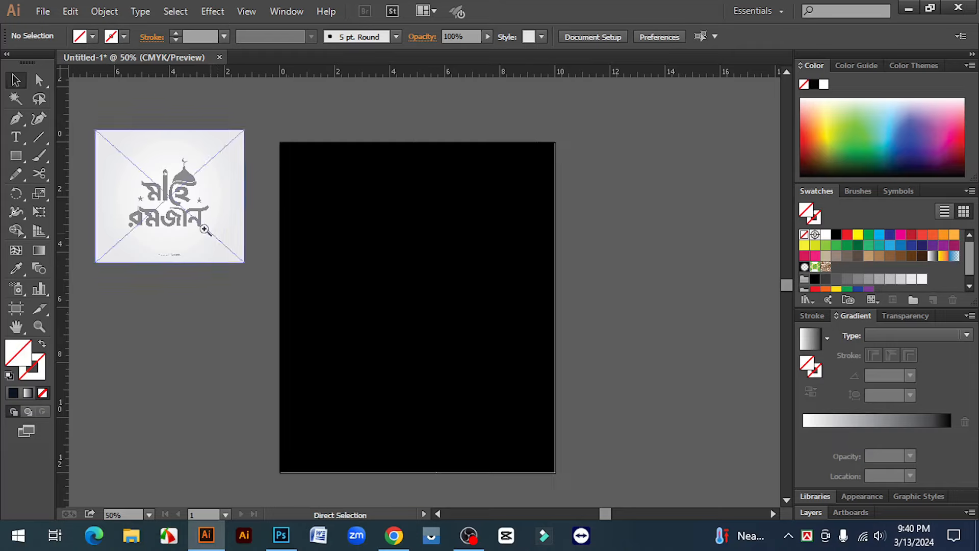
Embed the placed lettering image and trace it with the High Fidelity Photo preset.
{"action": "left_click", "coordinate": [187, 218], "text": "ctrl"}
{"action": "left_click", "coordinate": [418, 265]}
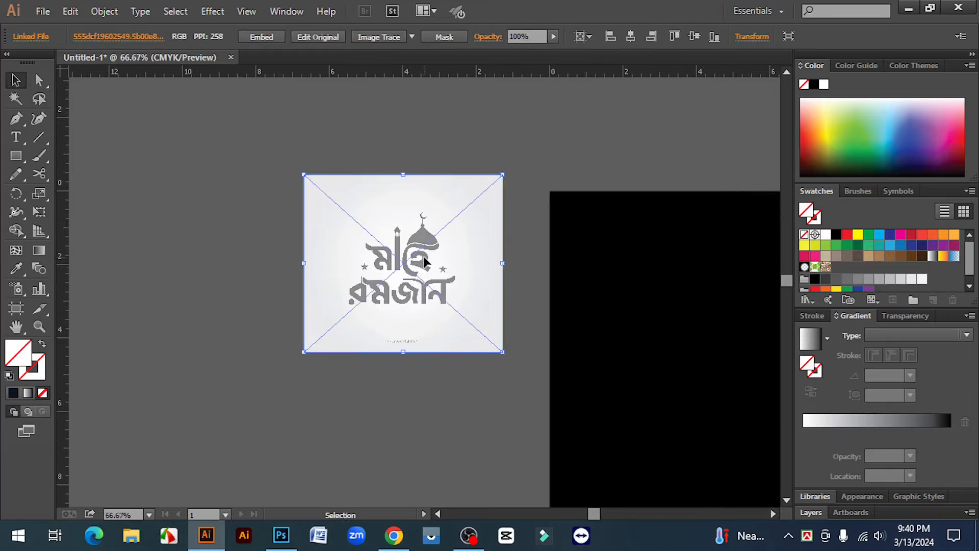
{"action": "left_click", "coordinate": [266, 39]}
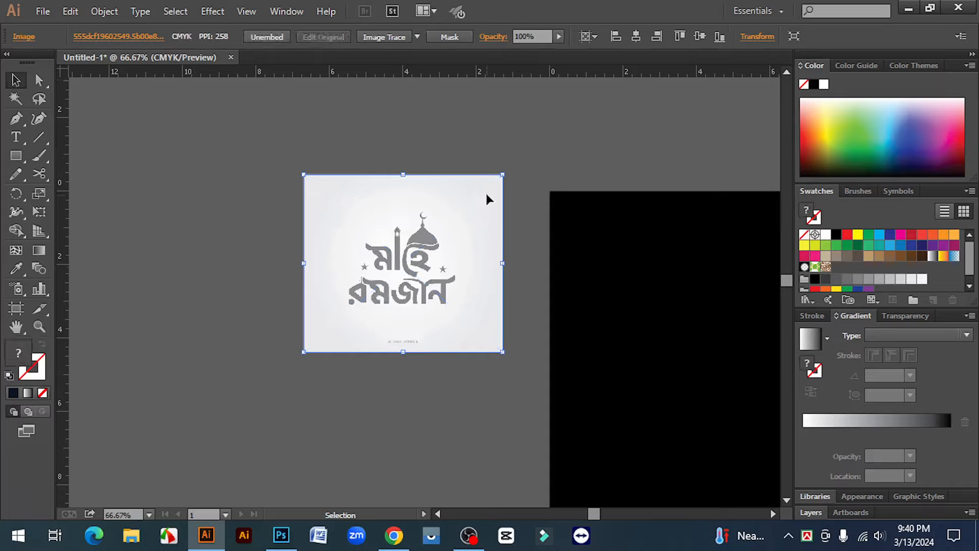
{"action": "left_click", "coordinate": [457, 365]}
{"action": "left_click", "coordinate": [464, 251]}
{"action": "left_click", "coordinate": [418, 36]}
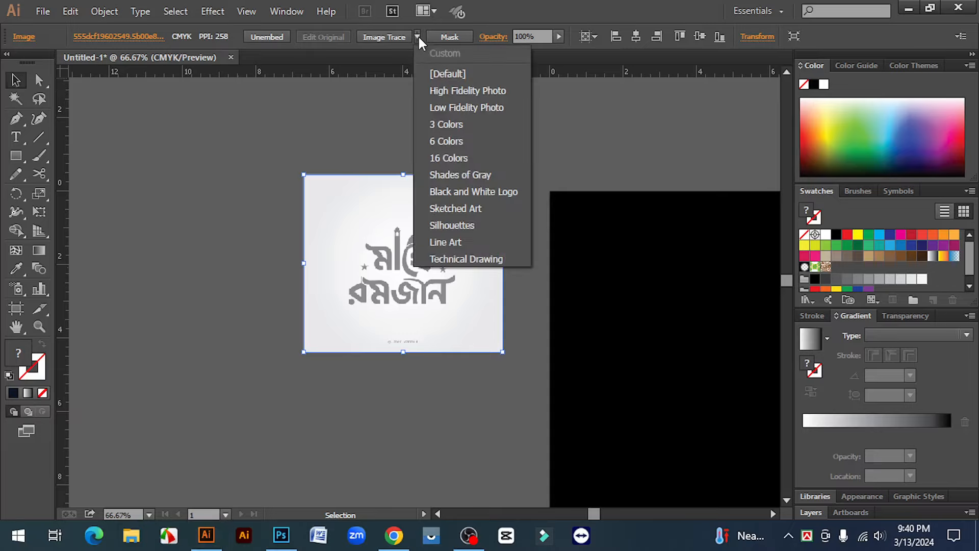
{"action": "left_click", "coordinate": [473, 90]}
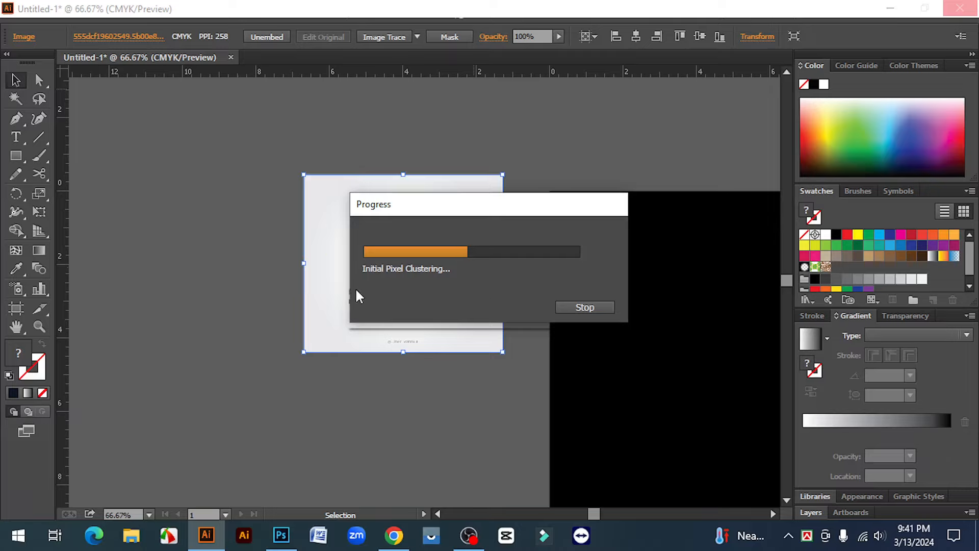
Switch to Chrome and search Google in a new tab for "মাহেরমাদান typography", showing the image results.
{"action": "left_click", "coordinate": [393, 533]}
{"action": "left_click", "coordinate": [406, 17]}
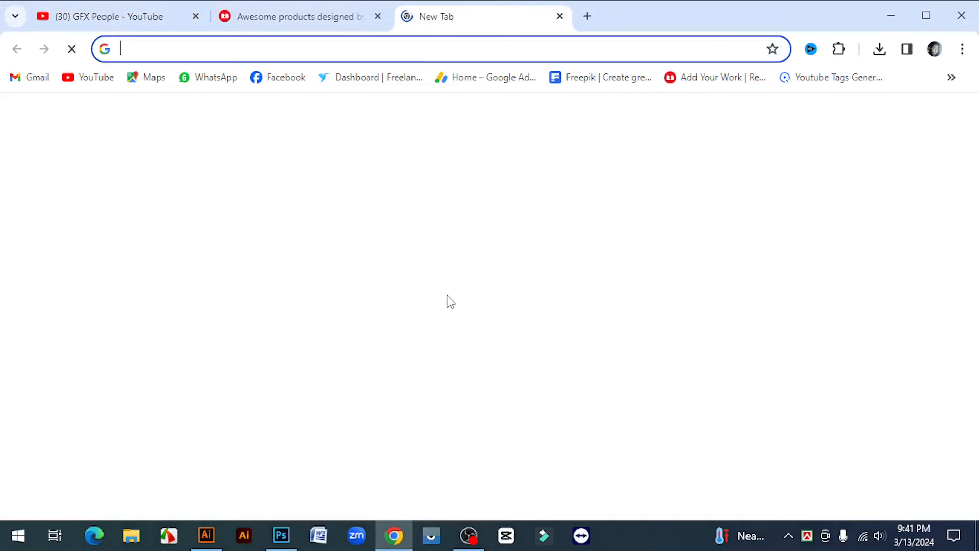
{"action": "left_click", "coordinate": [400, 336]}
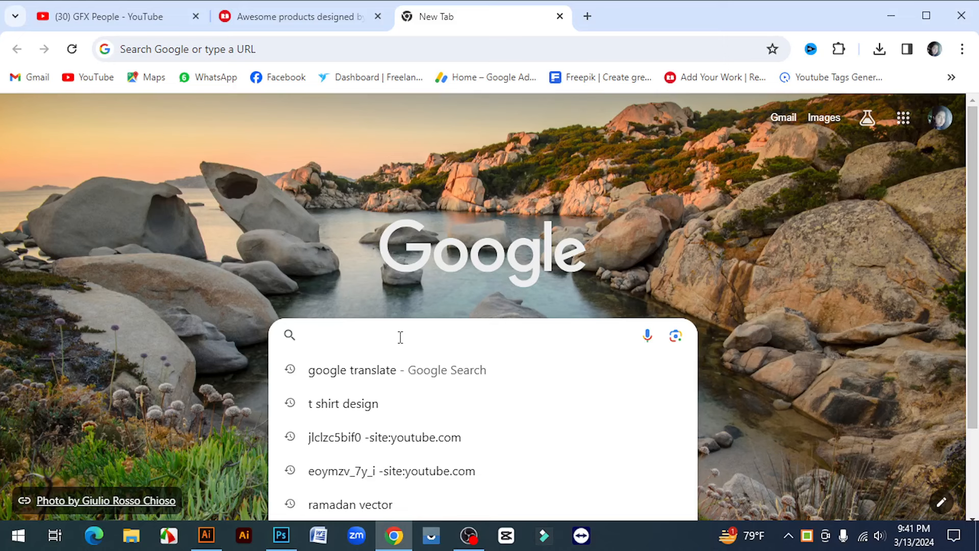
{"action": "type", "text": "মাহেরমাদ"}
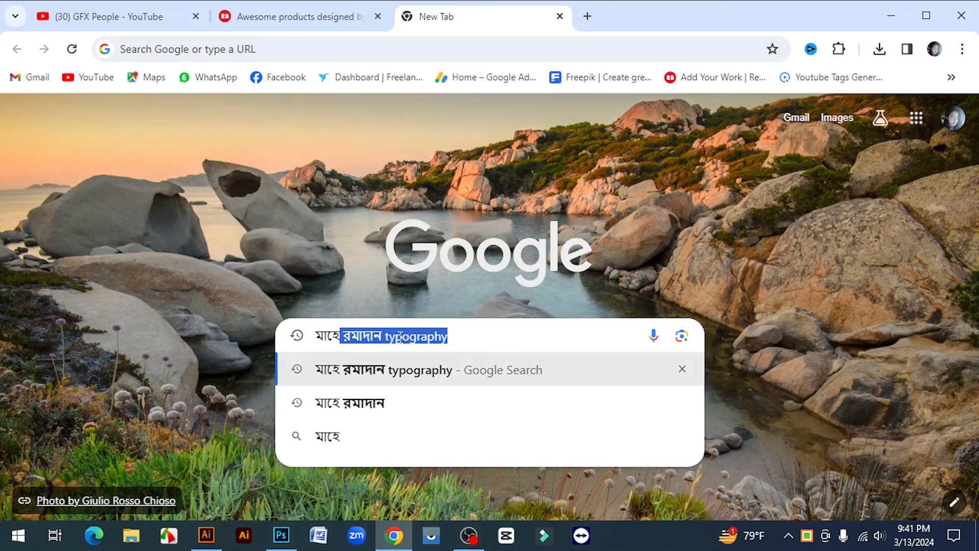
{"action": "type", "text": "ান "}
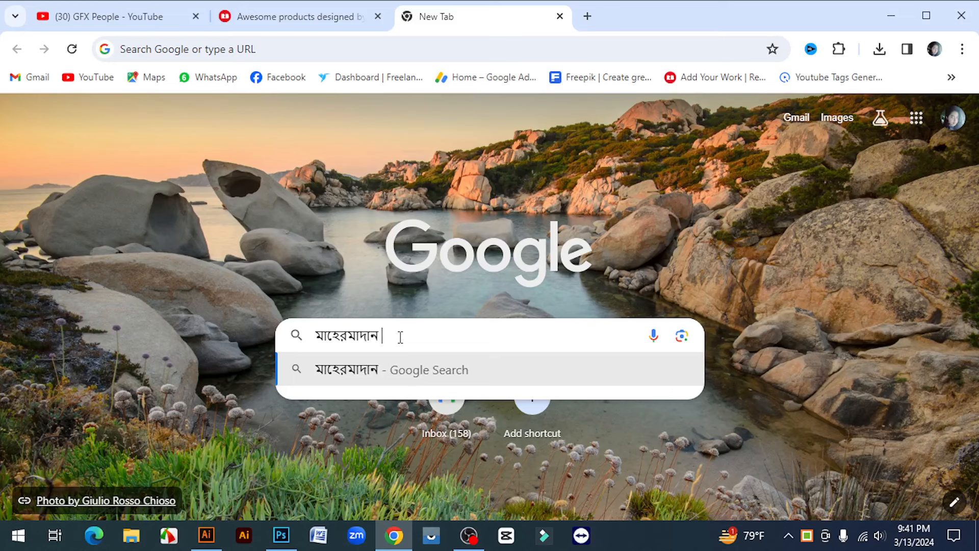
{"action": "type", "text": "ty"}
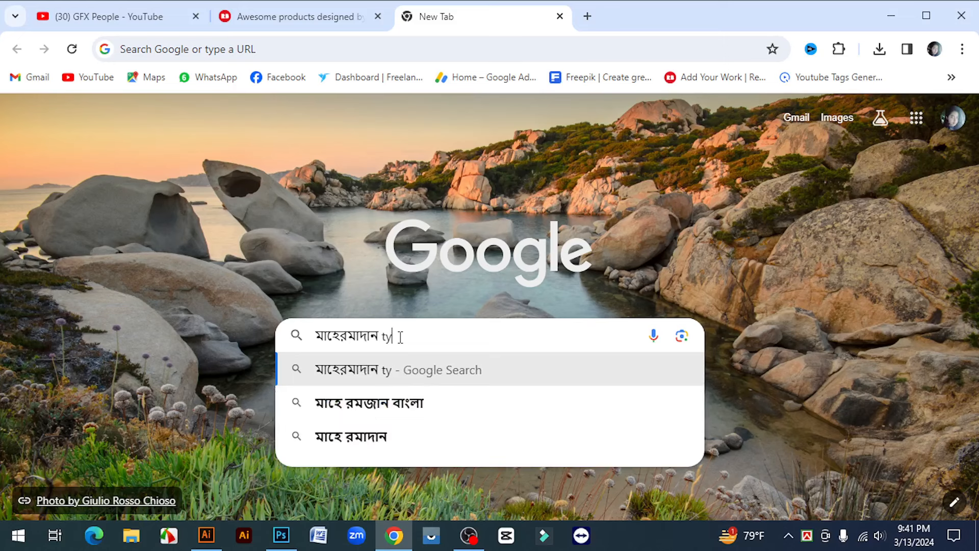
{"action": "type", "text": "pogra"}
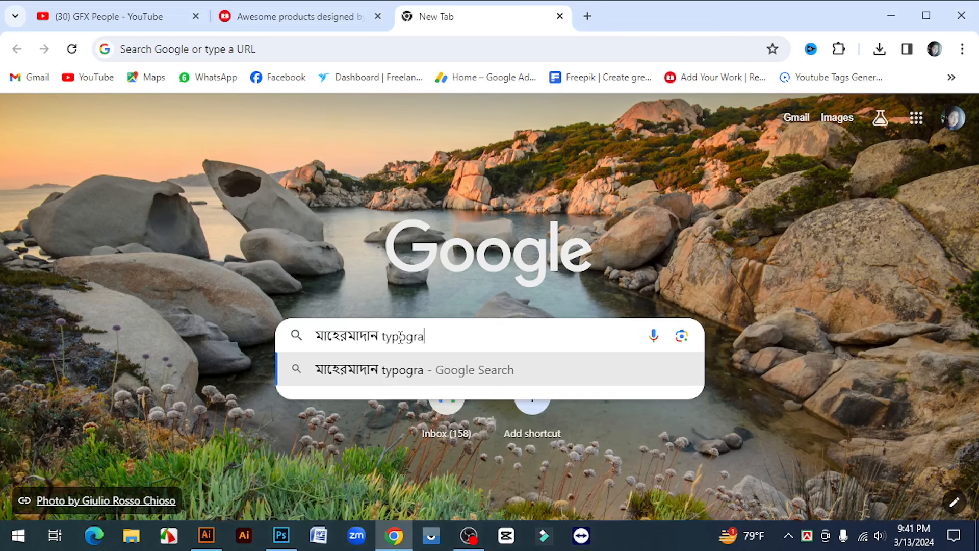
{"action": "type", "text": "phy"}
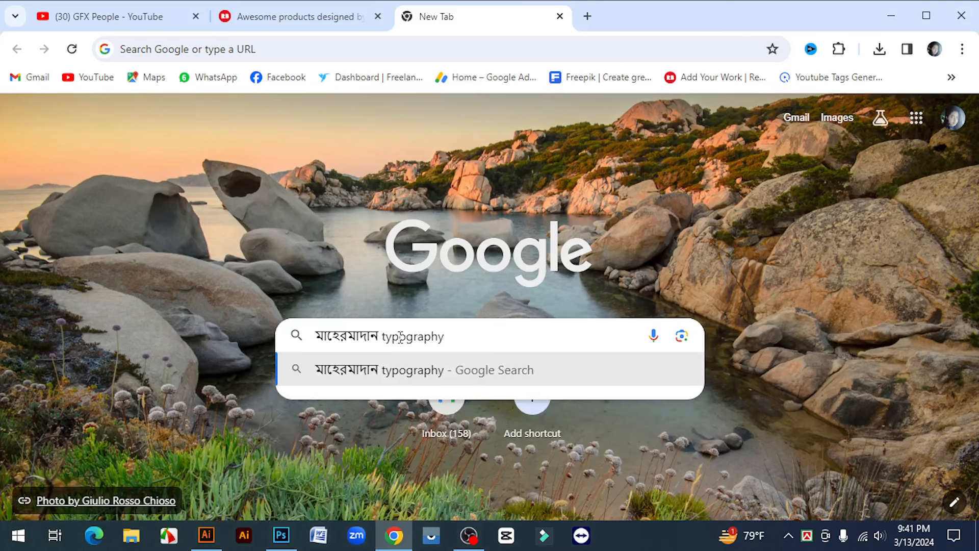
{"action": "key", "text": "Return"}
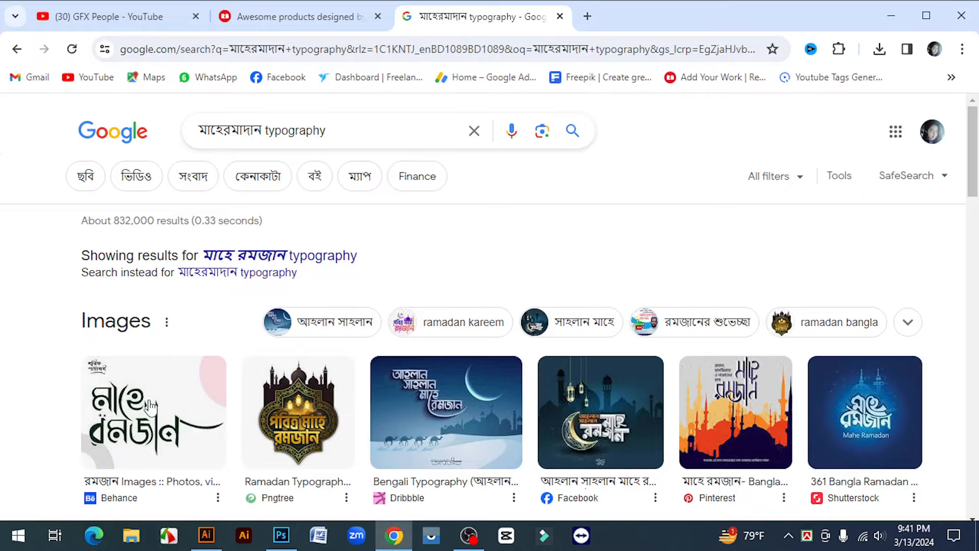
{"action": "left_click", "coordinate": [85, 179]}
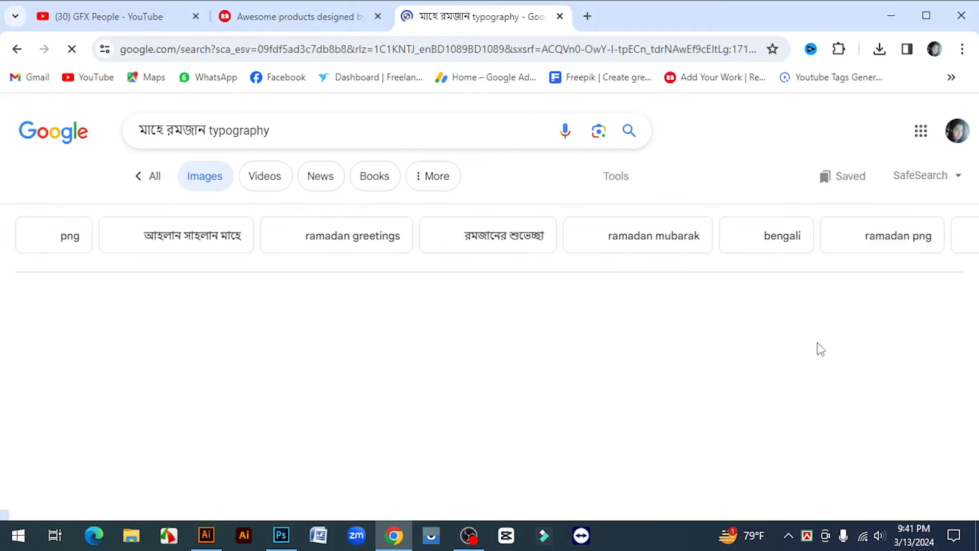
Browse the image results for Bengali Ramadan lettering designs that could serve as reference artwork.
{"action": "scroll", "coordinate": [640, 312], "scroll_direction": "down", "scroll_amount": 1}
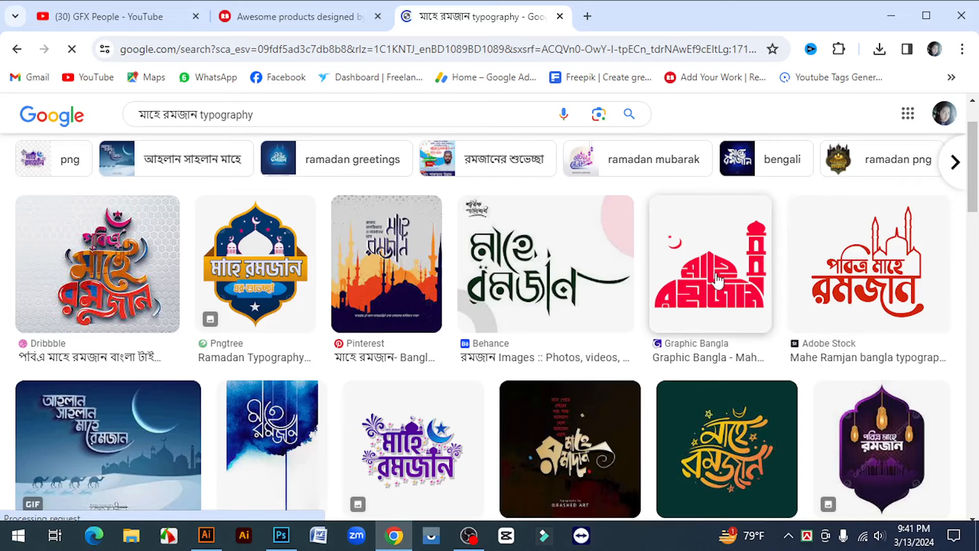
{"action": "scroll", "coordinate": [422, 386], "scroll_direction": "down", "scroll_amount": 5}
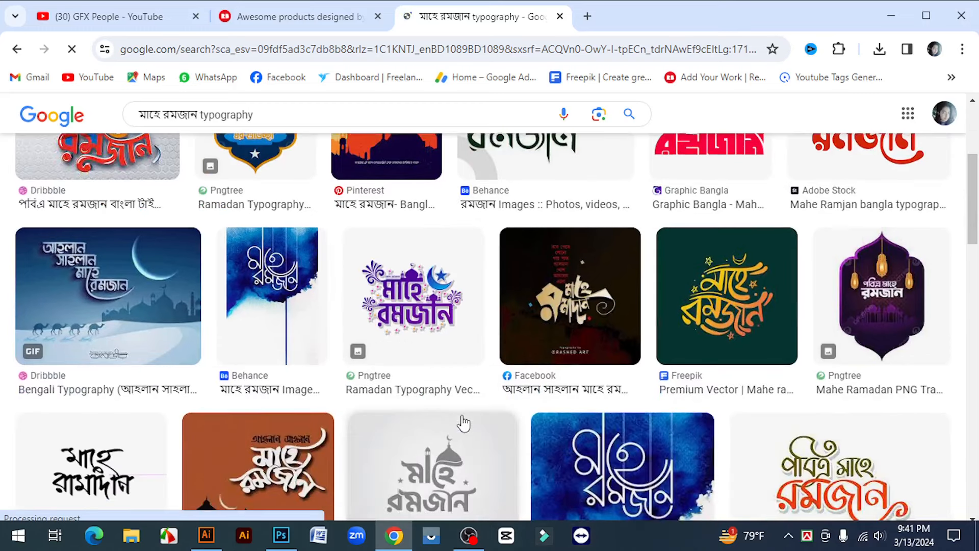
{"action": "scroll", "coordinate": [765, 306], "scroll_direction": "down", "scroll_amount": 8}
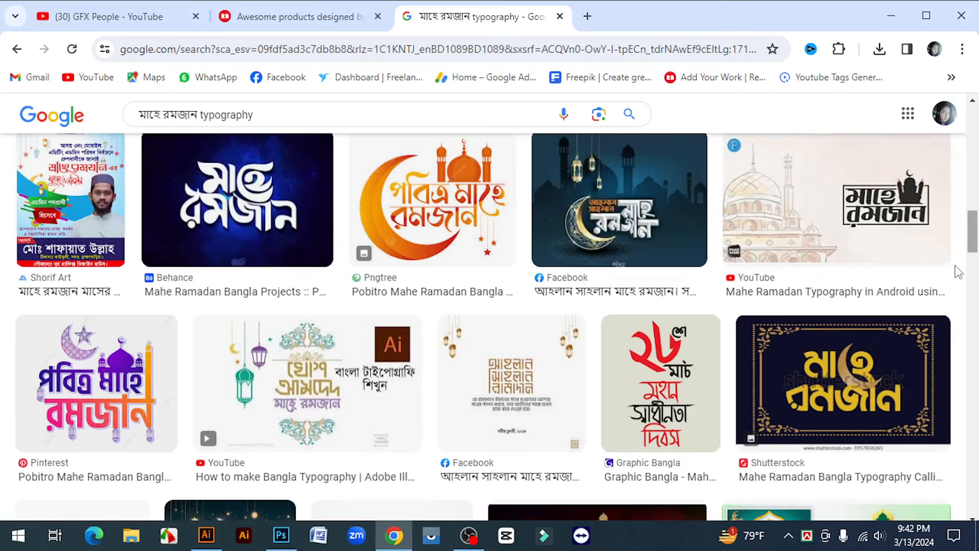
{"action": "scroll", "coordinate": [833, 328], "scroll_direction": "down", "scroll_amount": 5}
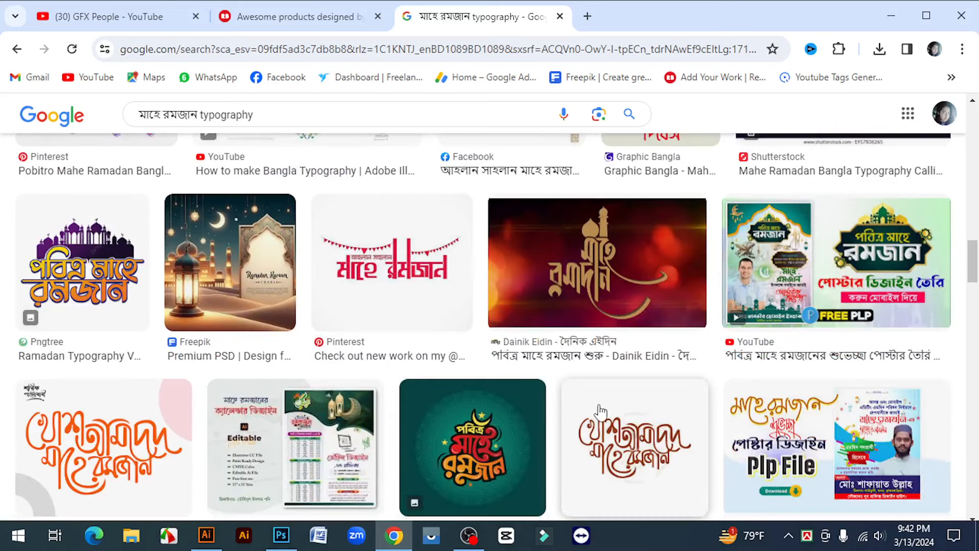
{"action": "scroll", "coordinate": [600, 411], "scroll_direction": "down", "scroll_amount": 5}
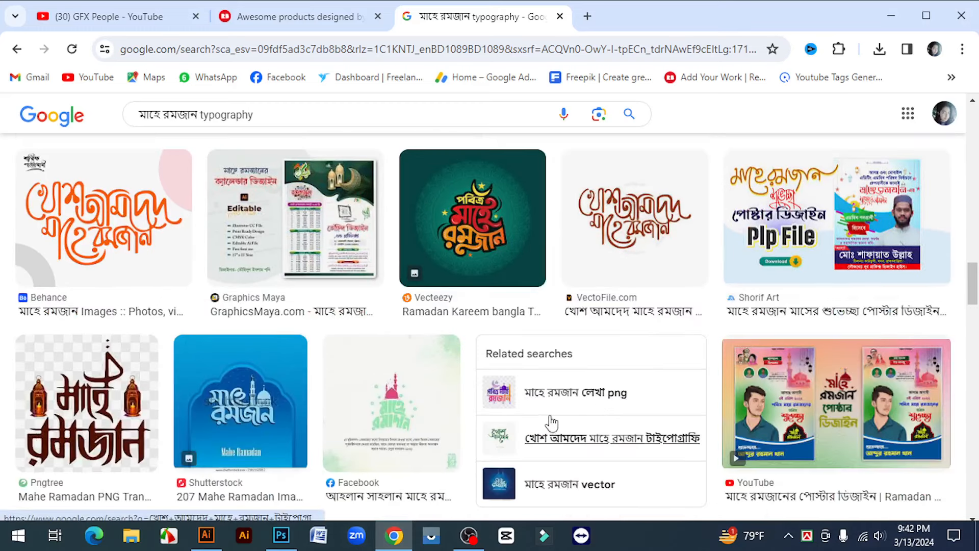
{"action": "scroll", "coordinate": [551, 422], "scroll_direction": "down", "scroll_amount": 5}
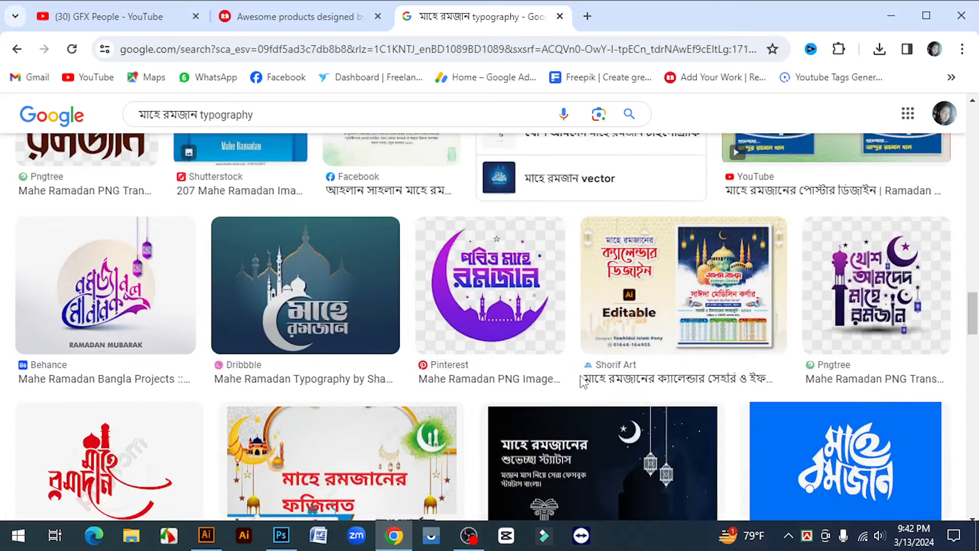
{"action": "scroll", "coordinate": [580, 376], "scroll_direction": "down", "scroll_amount": 3}
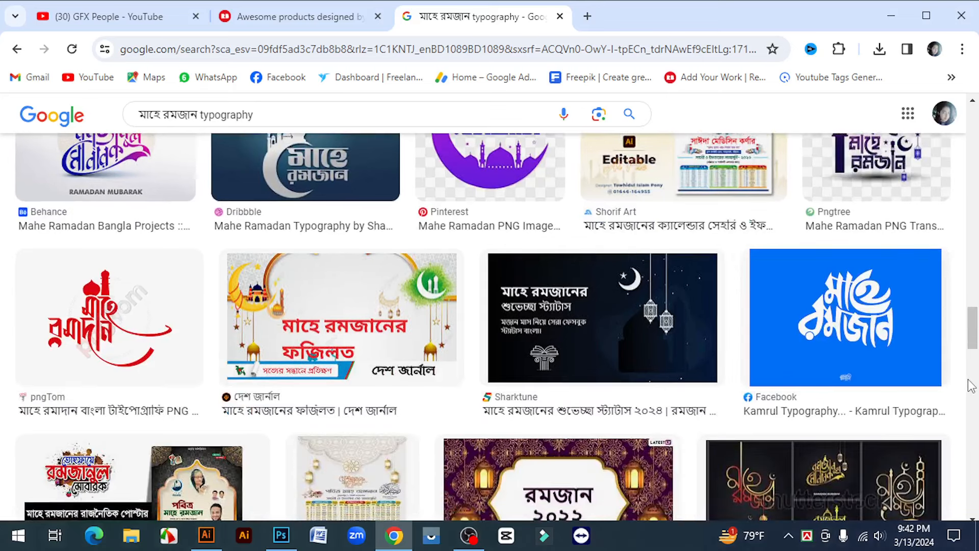
{"action": "scroll", "coordinate": [168, 376], "scroll_direction": "down", "scroll_amount": 6}
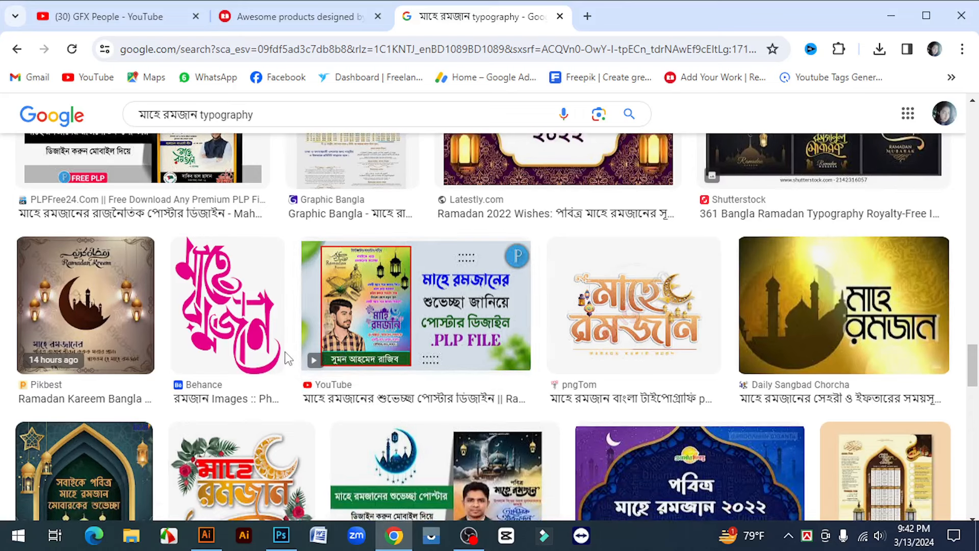
{"action": "scroll", "coordinate": [760, 394], "scroll_direction": "down", "scroll_amount": 4}
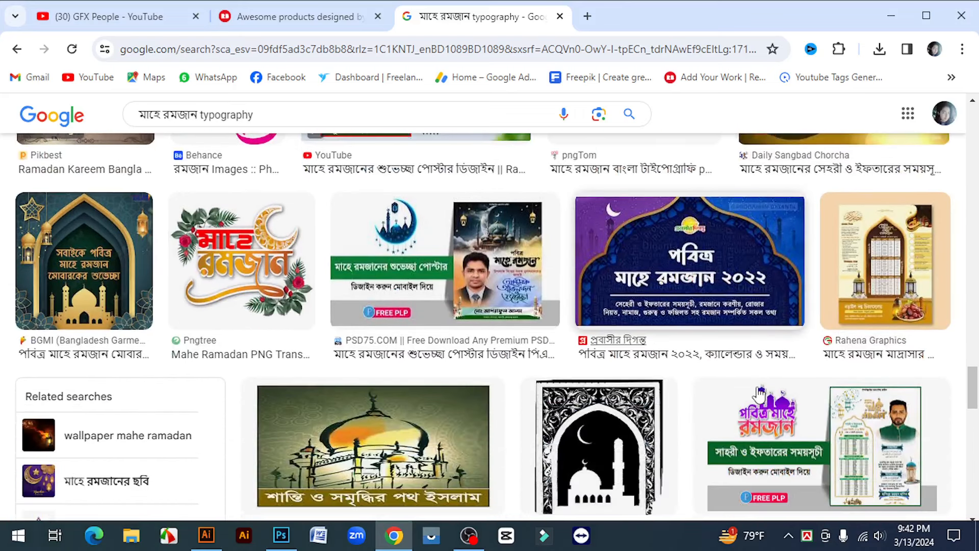
{"action": "scroll", "coordinate": [760, 393], "scroll_direction": "down", "scroll_amount": 3}
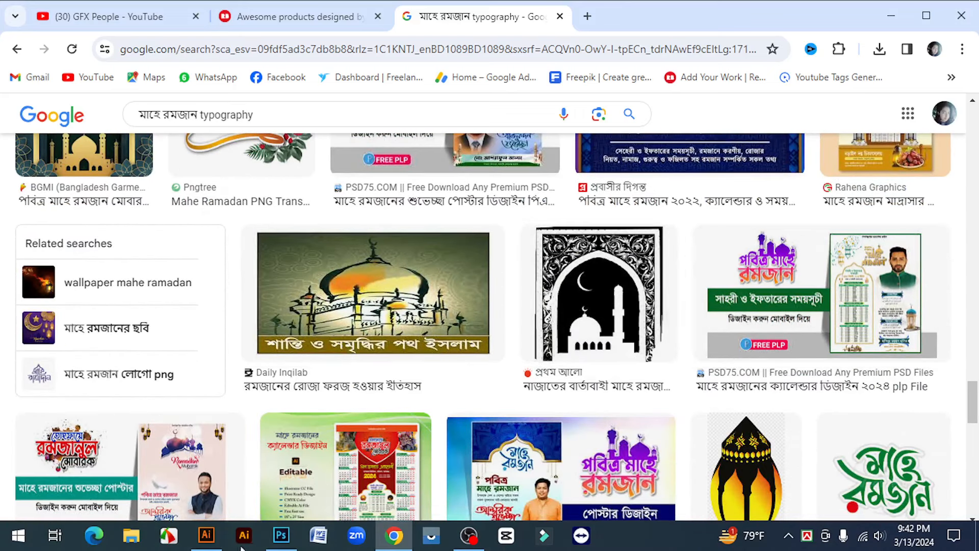
Switch to Illustrator and shift the traced lettering image slightly farther from the black background.
{"action": "left_click", "coordinate": [206, 534]}
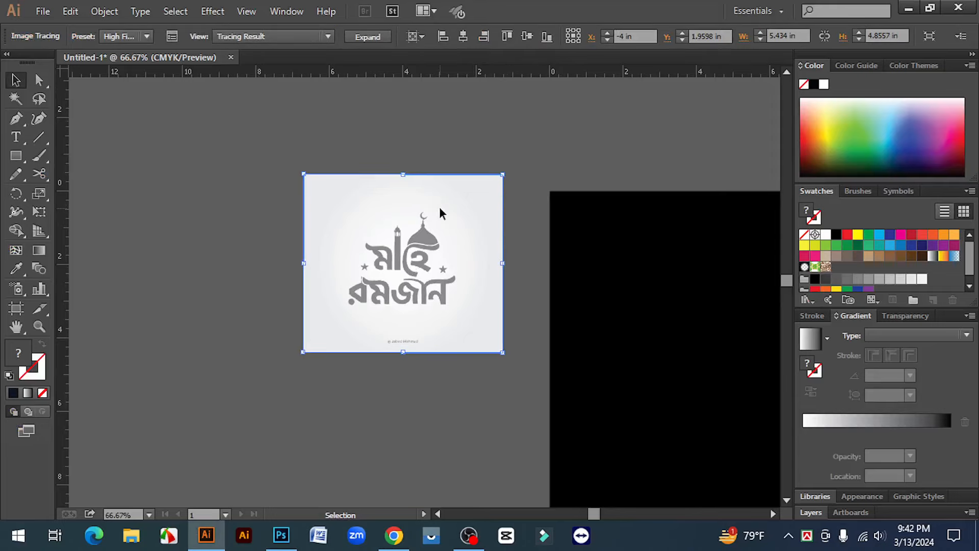
{"action": "left_click", "coordinate": [407, 273], "text": "ctrl"}
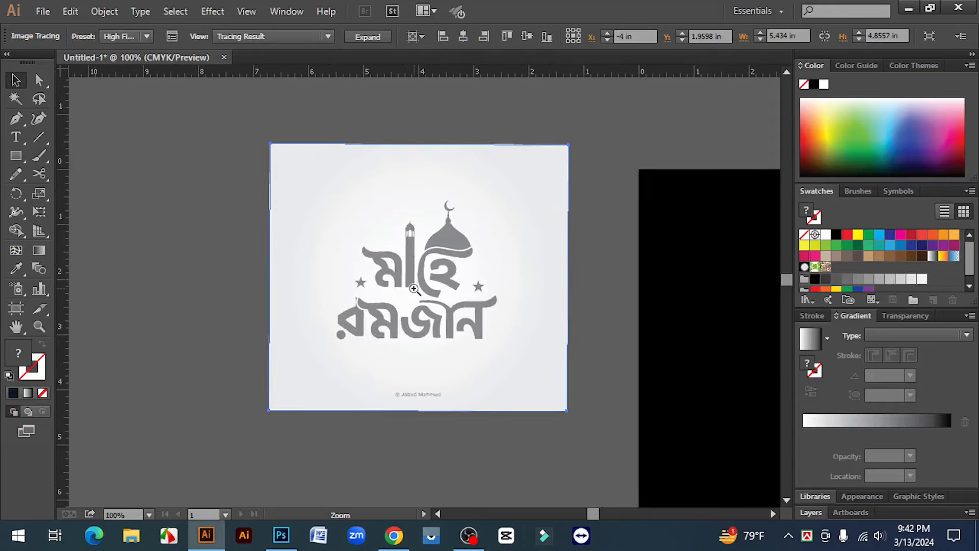
{"action": "left_click", "coordinate": [624, 155]}
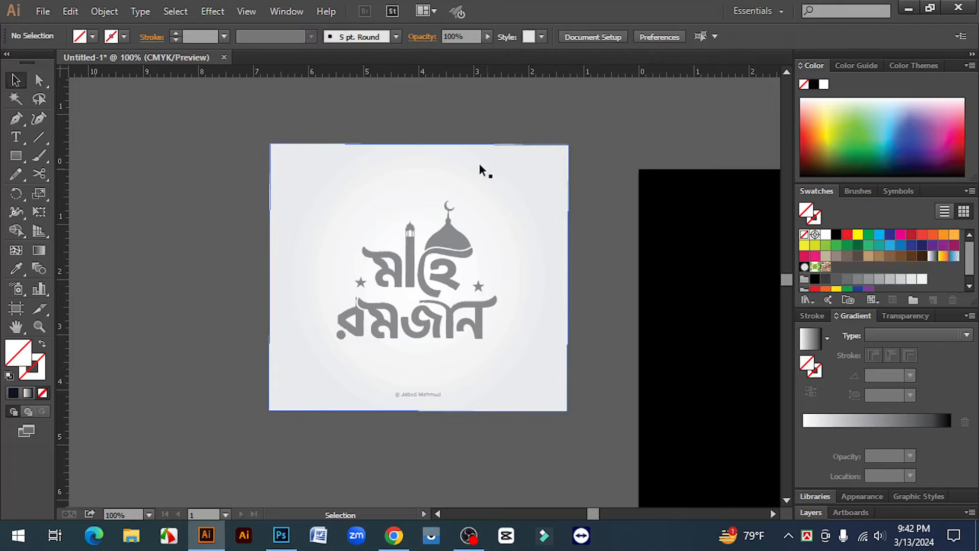
{"action": "left_click", "coordinate": [478, 168]}
{"action": "right_click", "coordinate": [477, 165]}
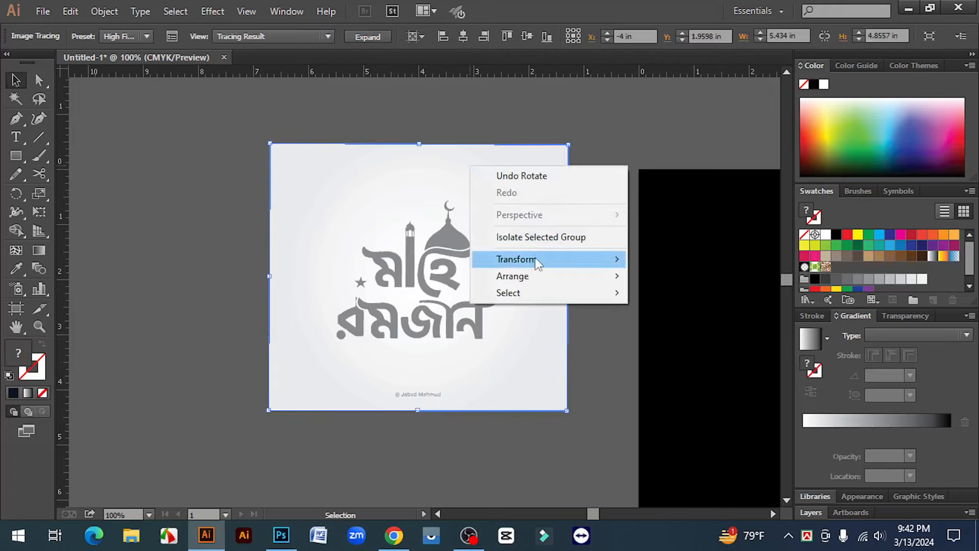
{"action": "left_click", "coordinate": [172, 153]}
{"action": "left_click", "coordinate": [172, 153]}
{"action": "left_click_drag", "start_coordinate": [313, 169], "coordinate": [139, 206]}
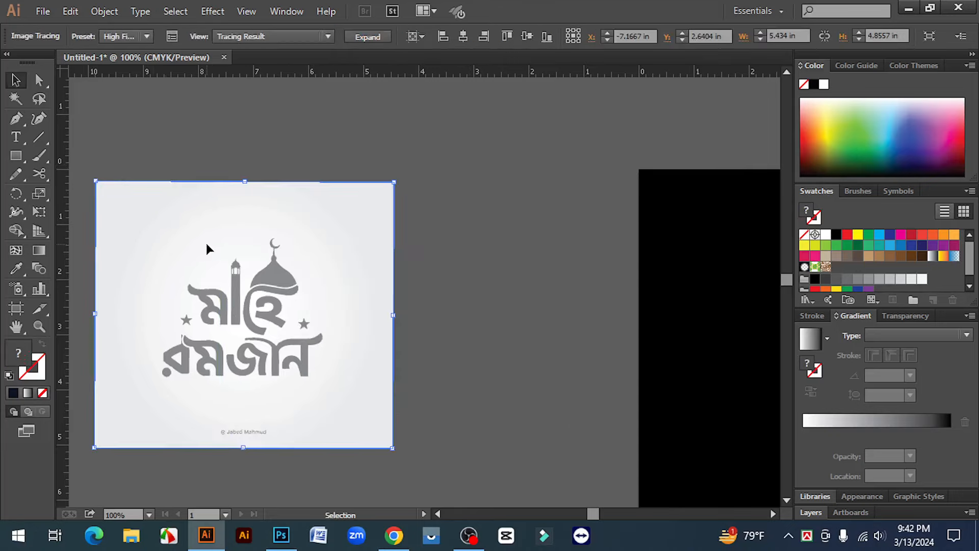
{"action": "mouse_move", "coordinate": [218, 248]}
{"action": "left_mouse_down"}
{"action": "mouse_move", "coordinate": [337, 166]}
{"action": "mouse_move", "coordinate": [393, 201]}
{"action": "left_mouse_up"}
{"action": "left_click", "coordinate": [540, 175]}
{"action": "left_click", "coordinate": [449, 168]}
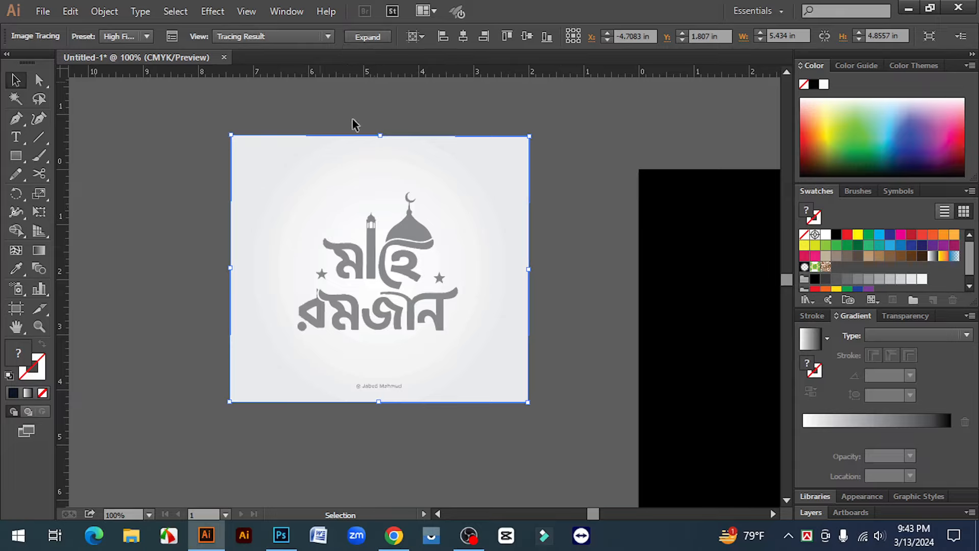
Expand the traced lettering image with the Object and Fill options enabled.
{"action": "left_click", "coordinate": [105, 12]}
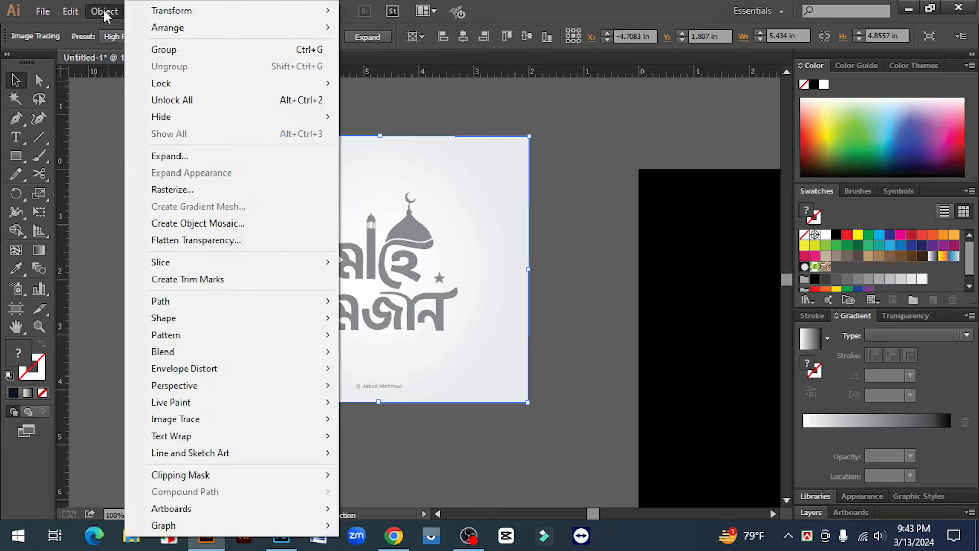
{"action": "left_click", "coordinate": [171, 156]}
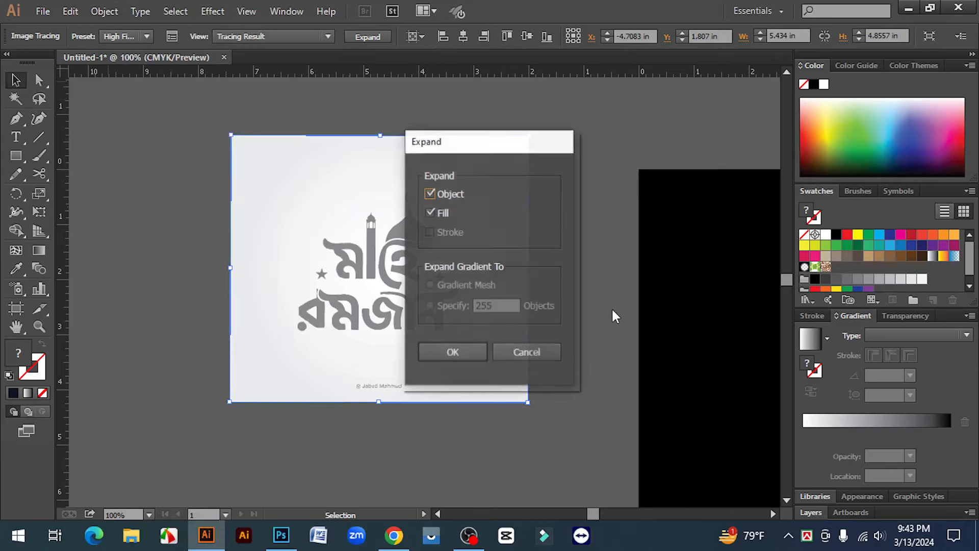
{"action": "left_click", "coordinate": [453, 353]}
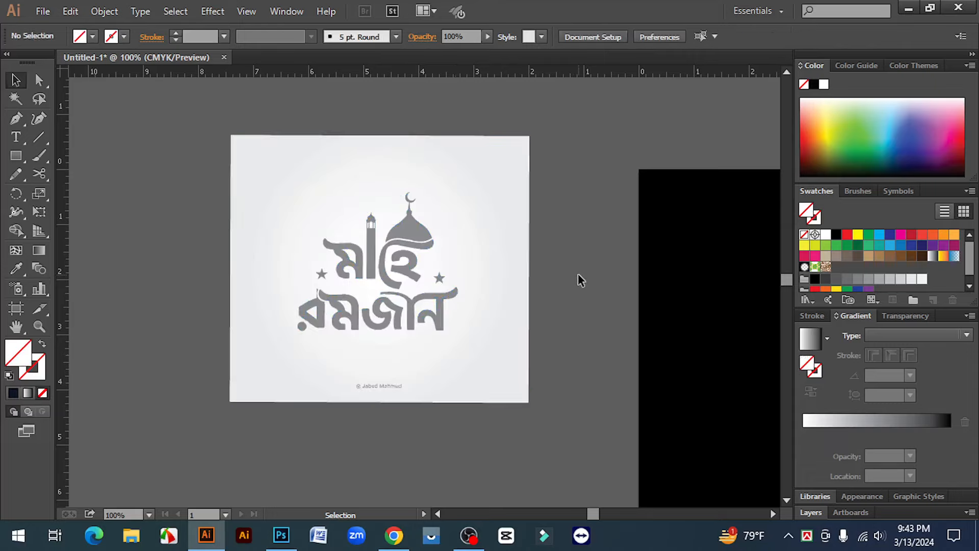
Ungroup the expanded lettering artwork.
{"action": "left_click", "coordinate": [385, 304]}
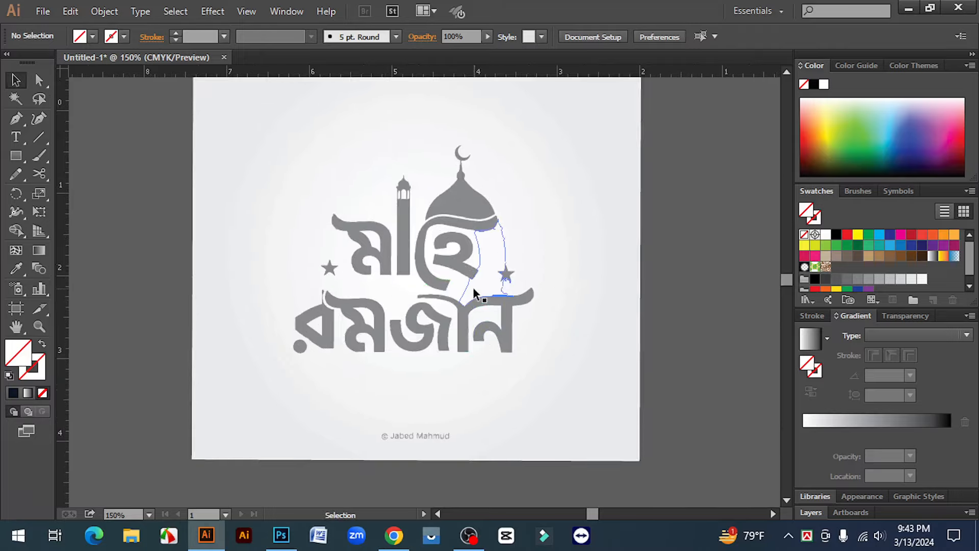
{"action": "left_click", "coordinate": [590, 231]}
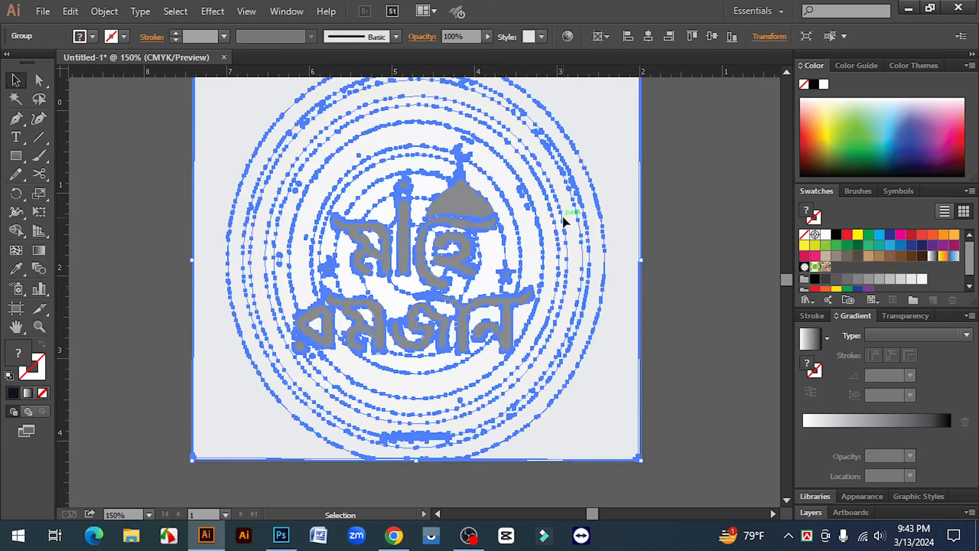
{"action": "right_click", "coordinate": [550, 146]}
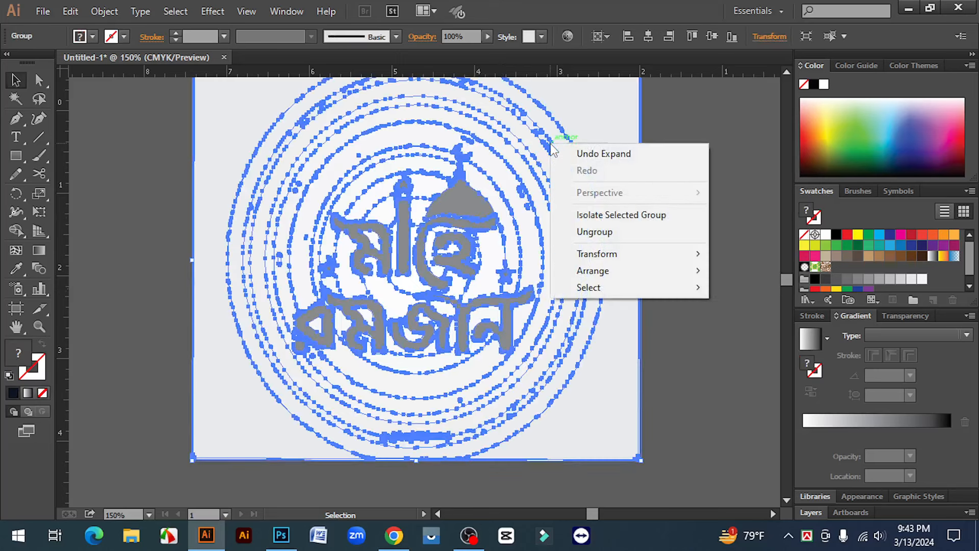
{"action": "left_click", "coordinate": [603, 232]}
{"action": "left_click", "coordinate": [712, 294]}
{"action": "key", "text": "ctrl+minus"}
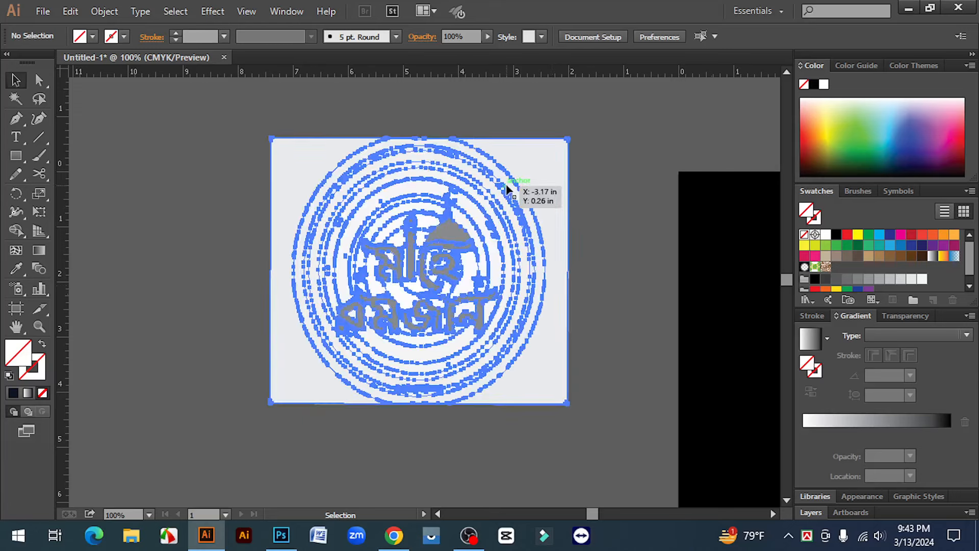
Move the expanded artwork clear of the black background and ungroup it a second time.
{"action": "left_click", "coordinate": [509, 184]}
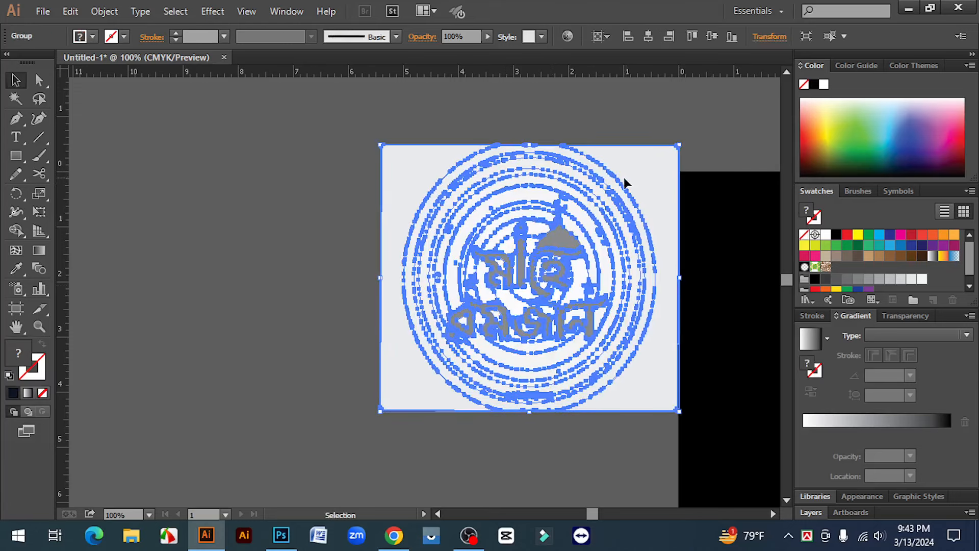
{"action": "left_click_drag", "start_coordinate": [623, 176], "coordinate": [451, 181]}
{"action": "left_click", "coordinate": [544, 176]}
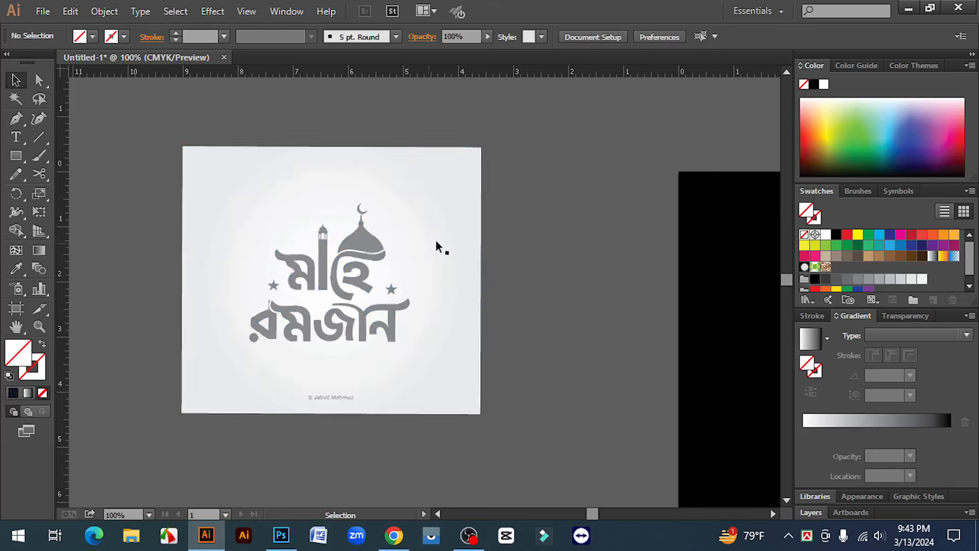
{"action": "left_click", "coordinate": [451, 182]}
{"action": "right_click", "coordinate": [421, 172]}
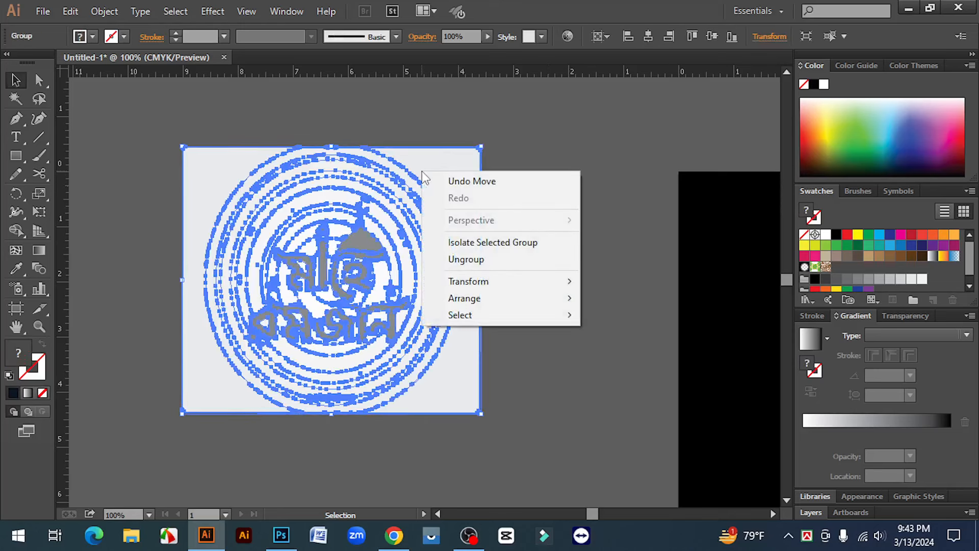
{"action": "left_click", "coordinate": [465, 259]}
{"action": "left_click", "coordinate": [535, 176]}
Pull the outermost light grey background shape away from the lettering and delete it.
{"action": "left_click", "coordinate": [421, 188]}
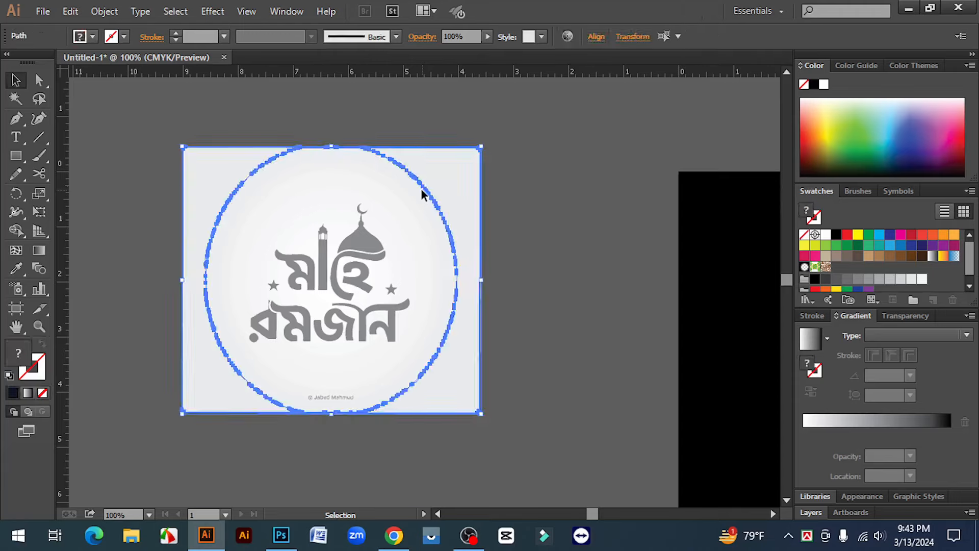
{"action": "left_click_drag", "start_coordinate": [422, 188], "coordinate": [663, 188]}
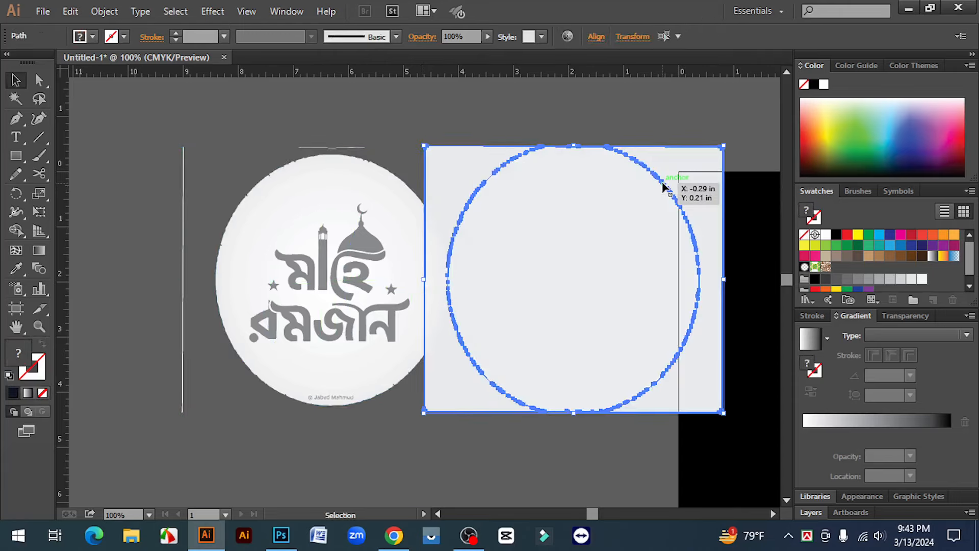
{"action": "key", "text": "Delete"}
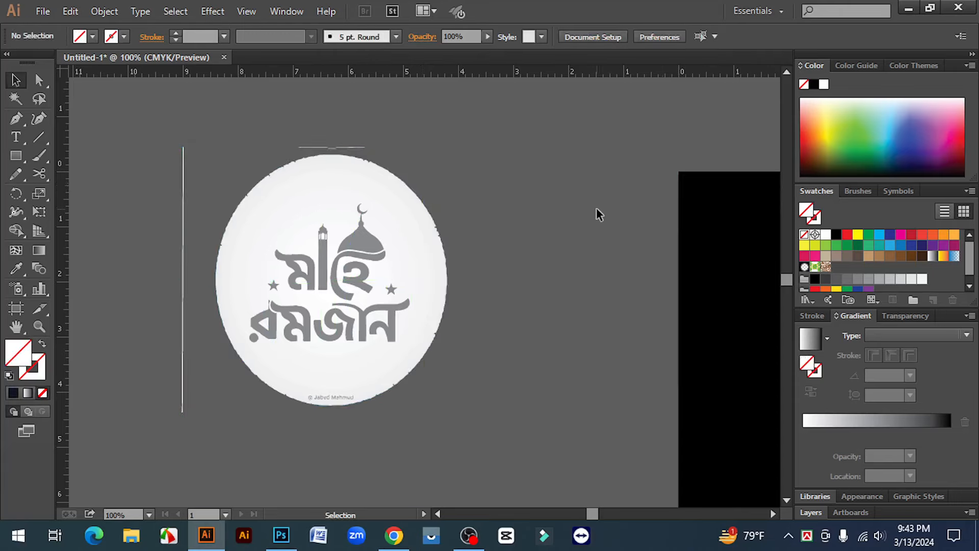
Select all the grey lettering shapes with the Magic Wand and move them off the pale oval background toward the artboard.
{"action": "left_click", "coordinate": [329, 275]}
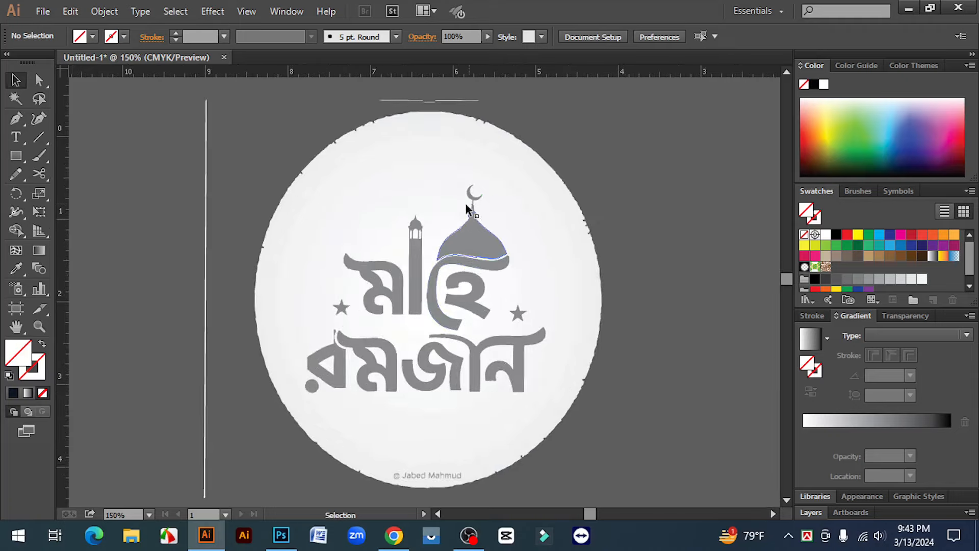
{"action": "left_click", "coordinate": [15, 100]}
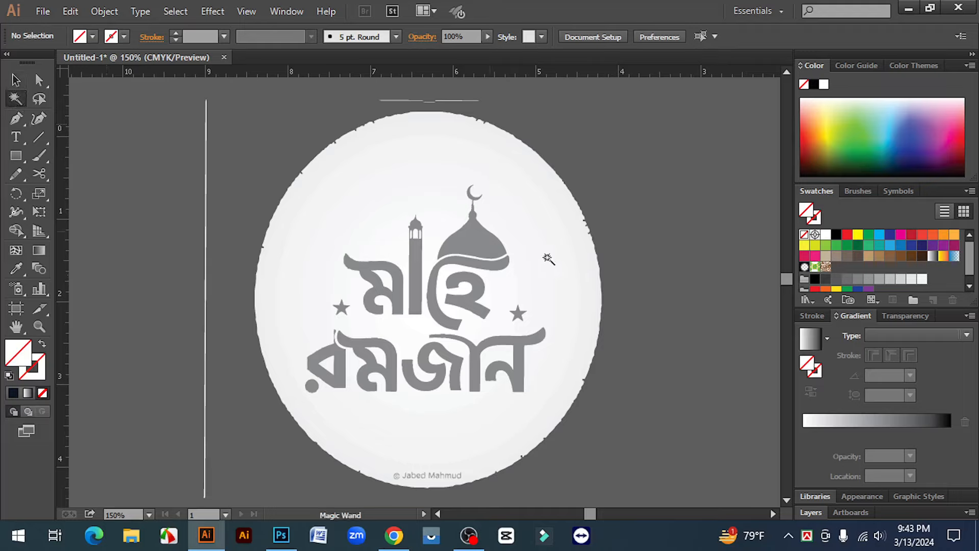
{"action": "left_click", "coordinate": [472, 241]}
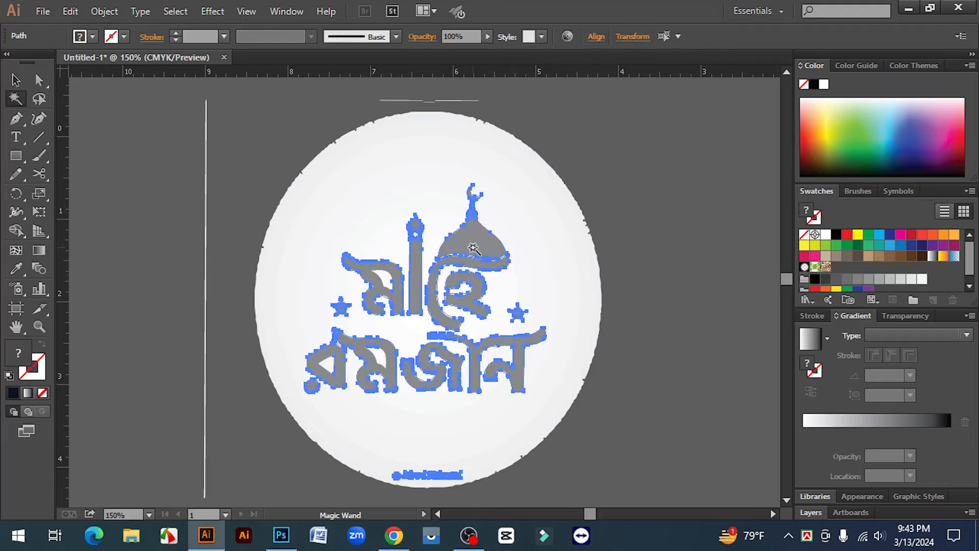
{"action": "key", "text": "ctrl+minus"}
{"action": "left_click", "coordinate": [16, 80]}
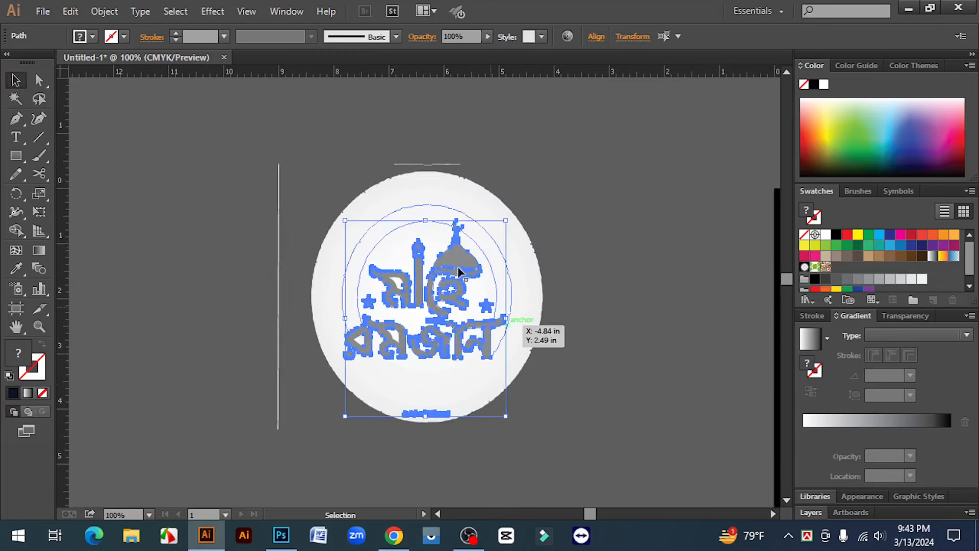
{"action": "left_click_drag", "start_coordinate": [458, 271], "coordinate": [696, 272]}
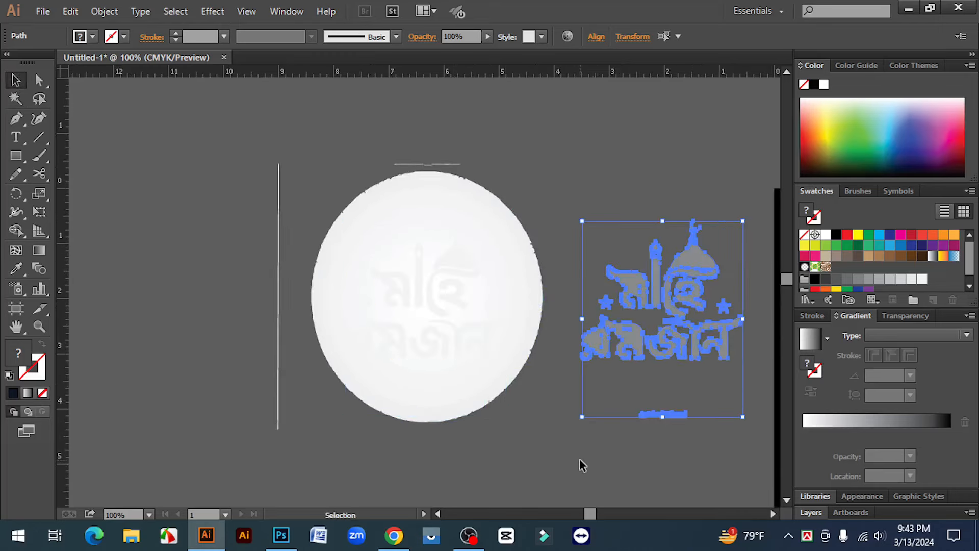
Delete the small credit line beneath the lettering and all the leftover pale background pieces.
{"action": "left_click", "coordinate": [606, 400]}
{"action": "left_click_drag", "start_coordinate": [719, 427], "coordinate": [719, 427]}
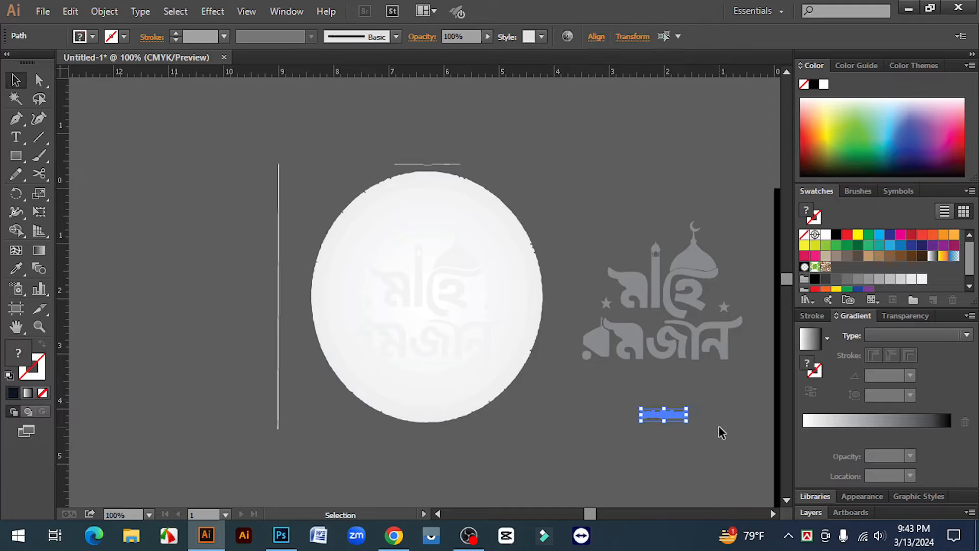
{"action": "key", "text": "Delete"}
{"action": "left_click_drag", "start_coordinate": [178, 121], "coordinate": [535, 442]}
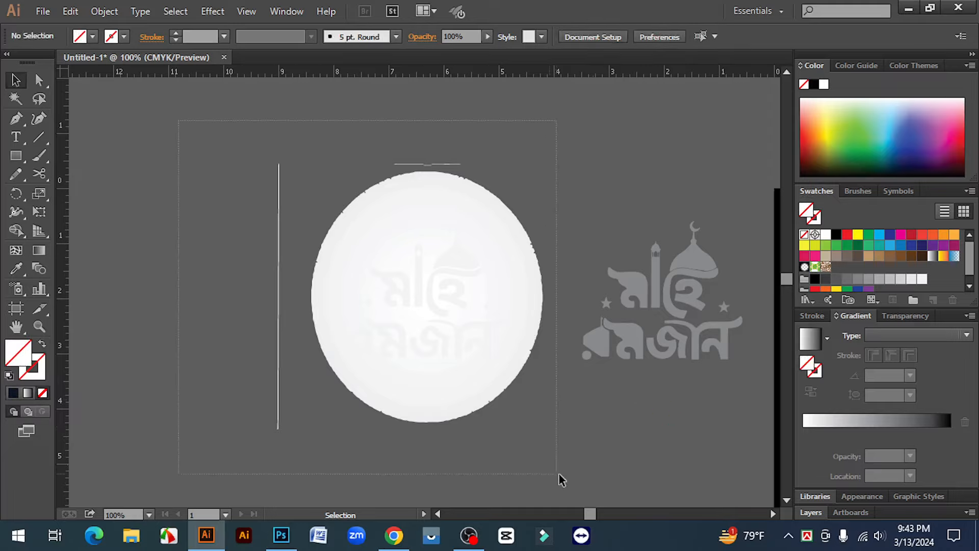
{"action": "left_click_drag", "start_coordinate": [559, 474], "coordinate": [562, 476]}
{"action": "key", "text": "Delete"}
Select the complete lettering artwork, including the dome, minaret and stars, and fill it with black.
{"action": "key", "text": "z"}
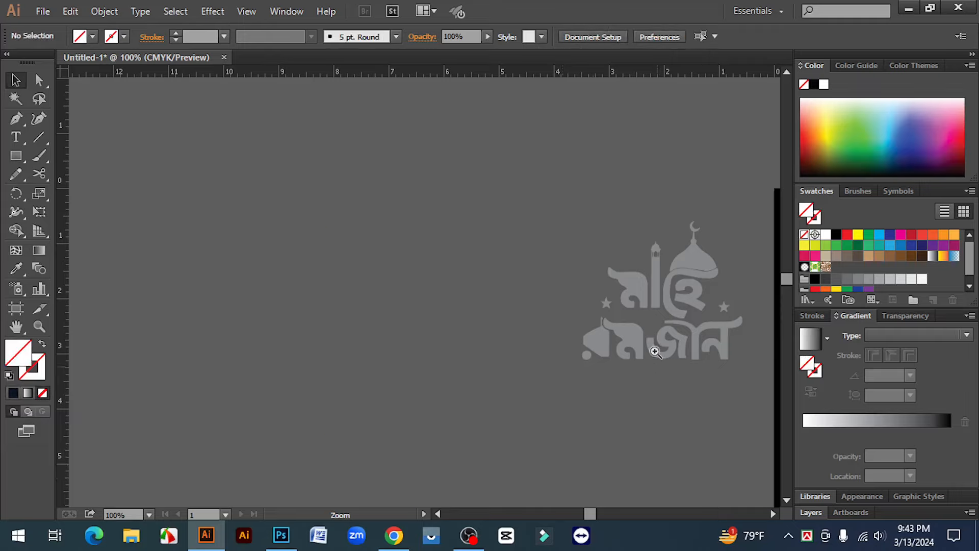
{"action": "left_click", "coordinate": [652, 322]}
{"action": "key", "text": "v"}
{"action": "left_click_drag", "start_coordinate": [259, 136], "coordinate": [571, 424]}
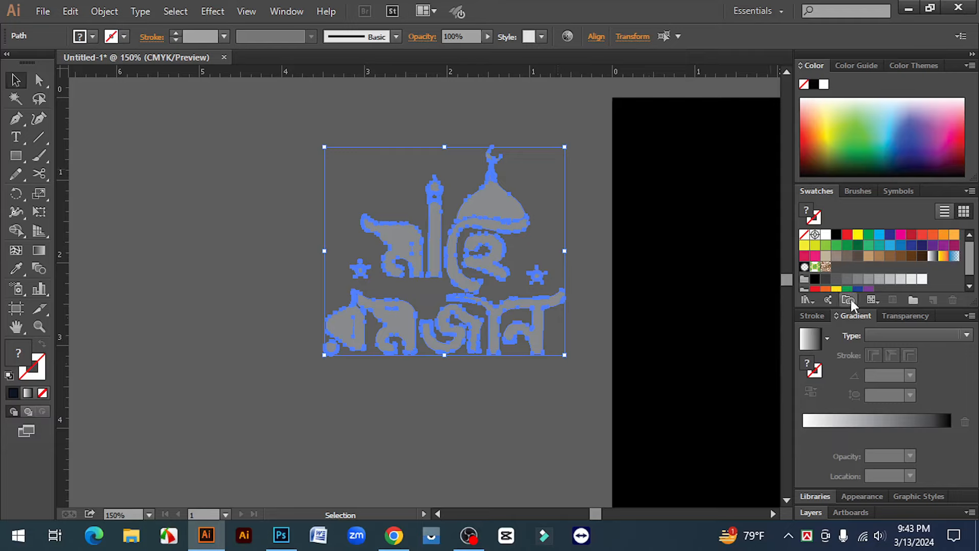
{"action": "left_click", "coordinate": [527, 408]}
{"action": "left_click_drag", "start_coordinate": [294, 130], "coordinate": [570, 393]}
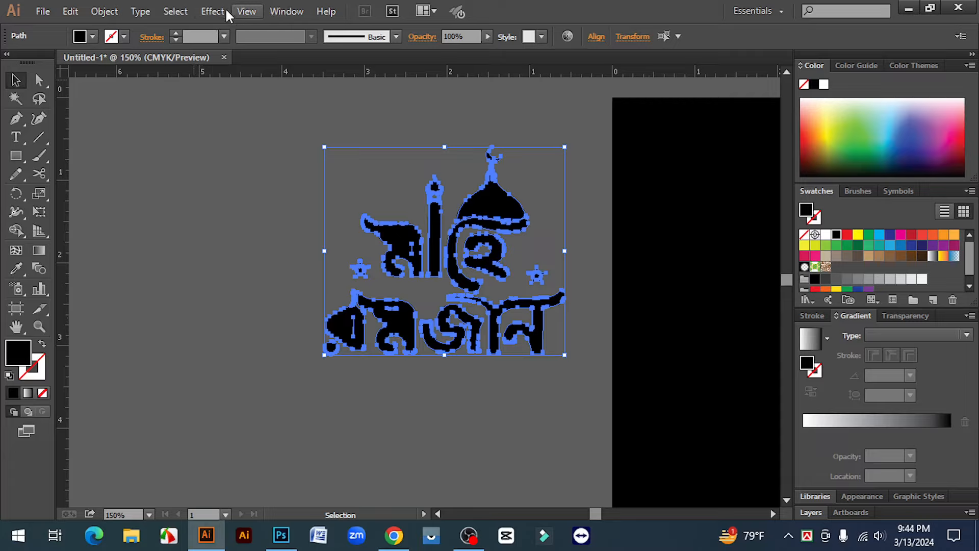
Combine the selected black lettering shapes with the Pathfinder Unite operation.
{"action": "left_click", "coordinate": [288, 11]}
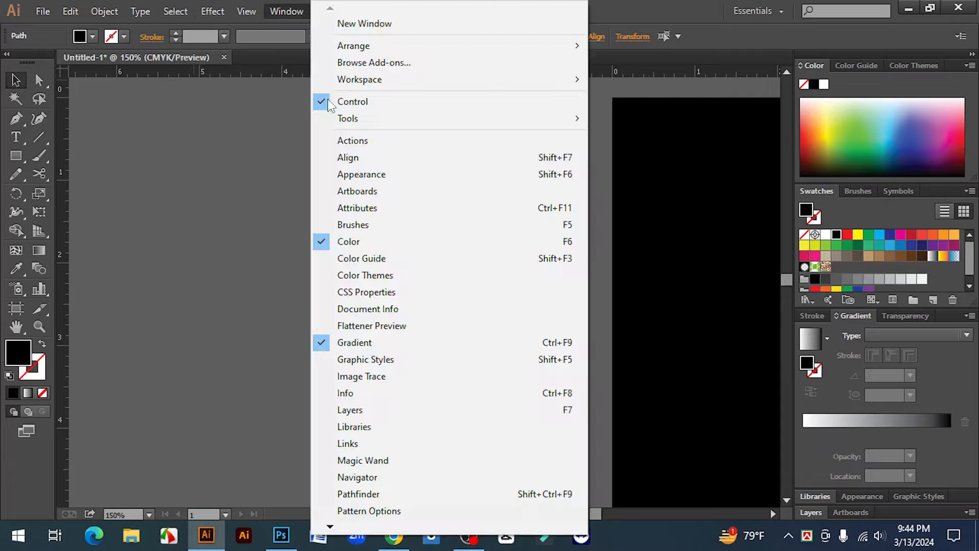
{"action": "left_click", "coordinate": [374, 493]}
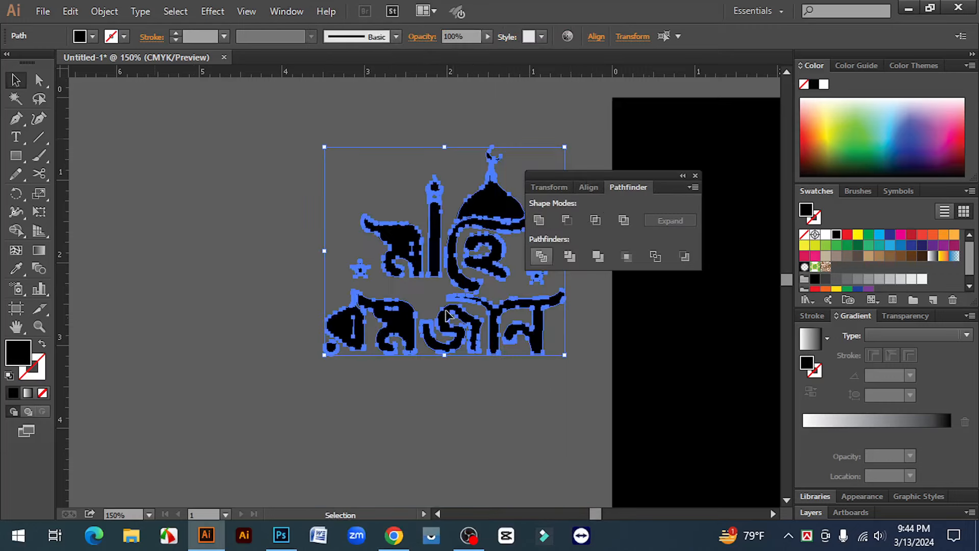
{"action": "left_click", "coordinate": [539, 221]}
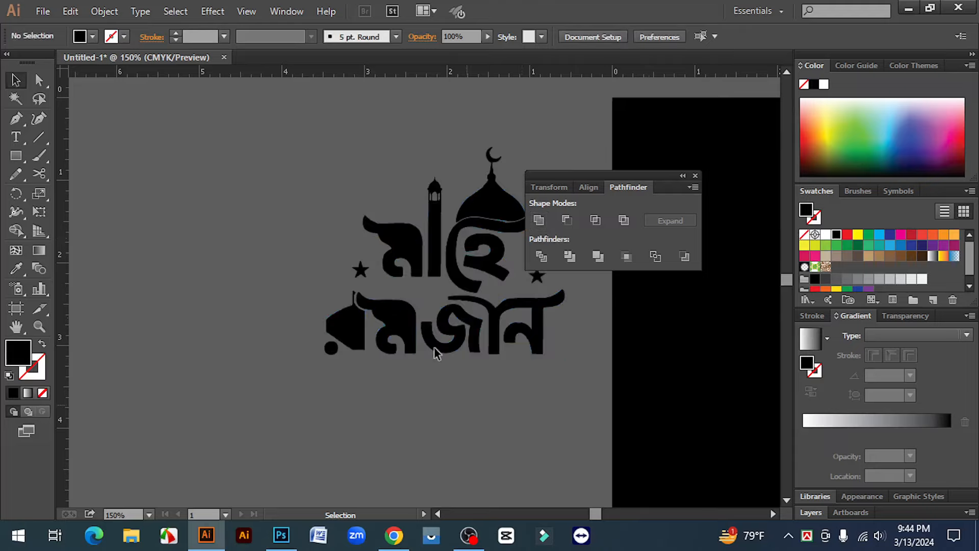
{"action": "left_click", "coordinate": [467, 409]}
{"action": "left_click", "coordinate": [695, 175]}
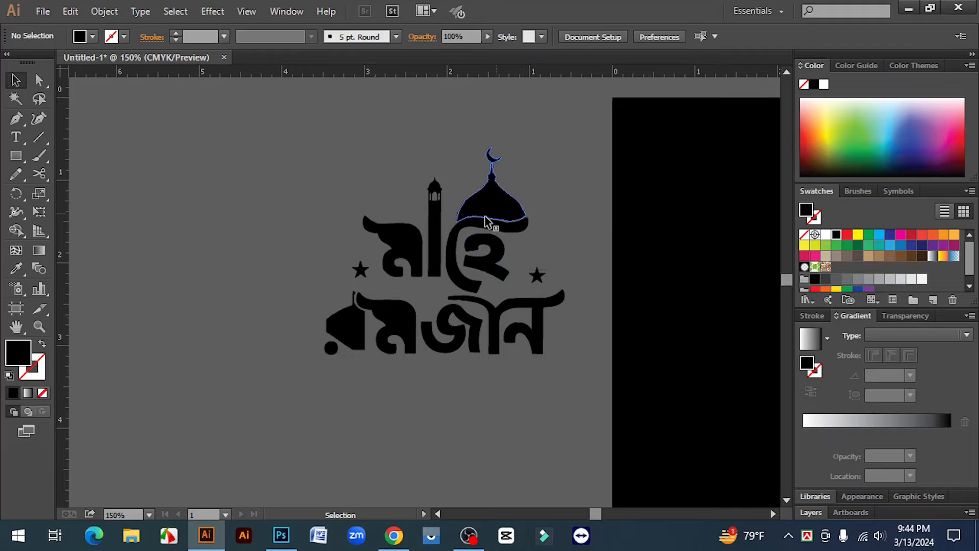
Ungroup the united black lettering artwork so its shapes can be selected individually.
{"action": "left_click", "coordinate": [496, 212]}
{"action": "left_click", "coordinate": [585, 220]}
{"action": "key", "text": "ctrl+space"}
{"action": "left_click", "coordinate": [456, 288]}
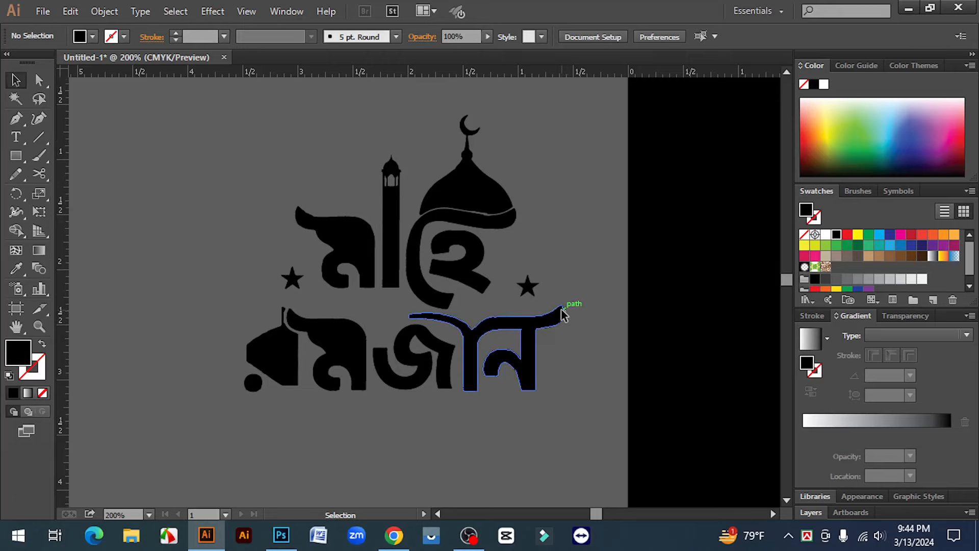
{"action": "left_click", "coordinate": [464, 183]}
{"action": "right_click", "coordinate": [460, 172]}
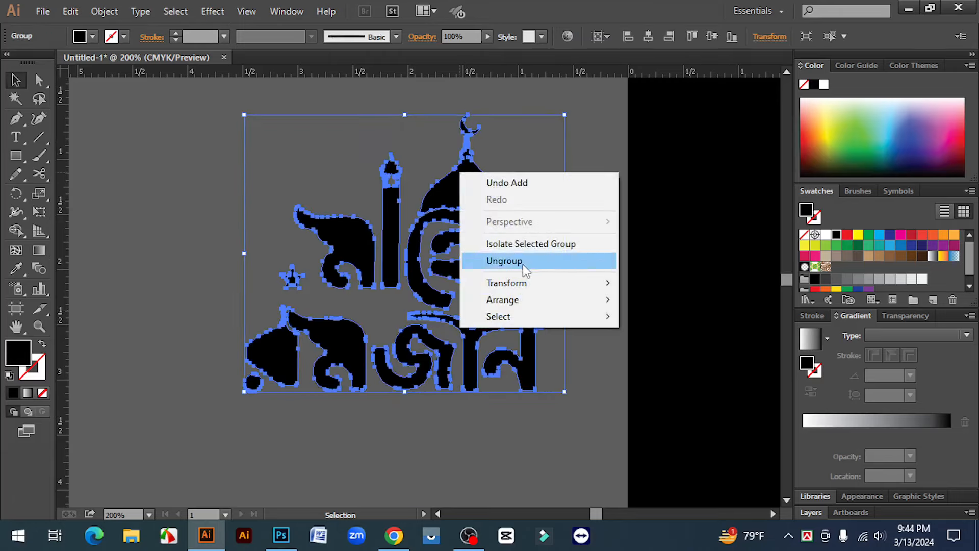
{"action": "left_click", "coordinate": [505, 260]}
{"action": "left_click", "coordinate": [270, 155]}
Nudge the dome with the crescent slightly upward to widen the gap above the letter beneath it.
{"action": "left_click", "coordinate": [485, 189]}
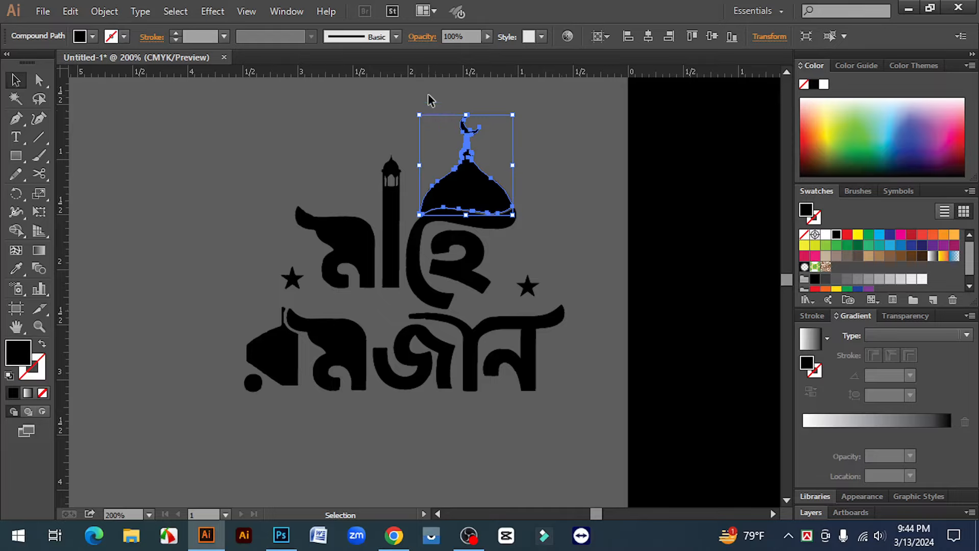
{"action": "left_click", "coordinate": [445, 108]}
{"action": "left_click", "coordinate": [500, 182]}
{"action": "key", "text": "Up"}
{"action": "left_click", "coordinate": [562, 225]}
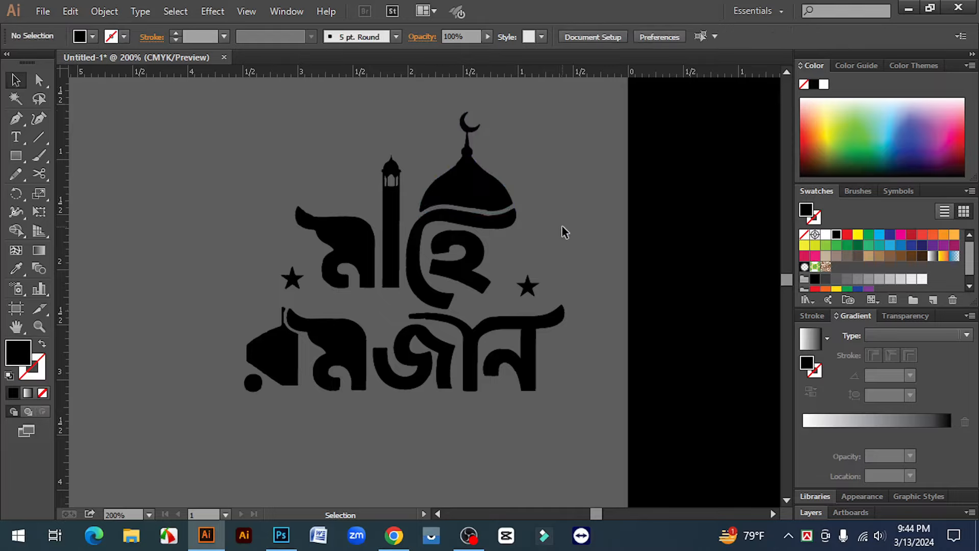
Draw a small square in the empty area below the lettering and fill it with white.
{"action": "key", "text": "ctrl+minus"}
{"action": "left_click", "coordinate": [427, 356], "text": "ctrl"}
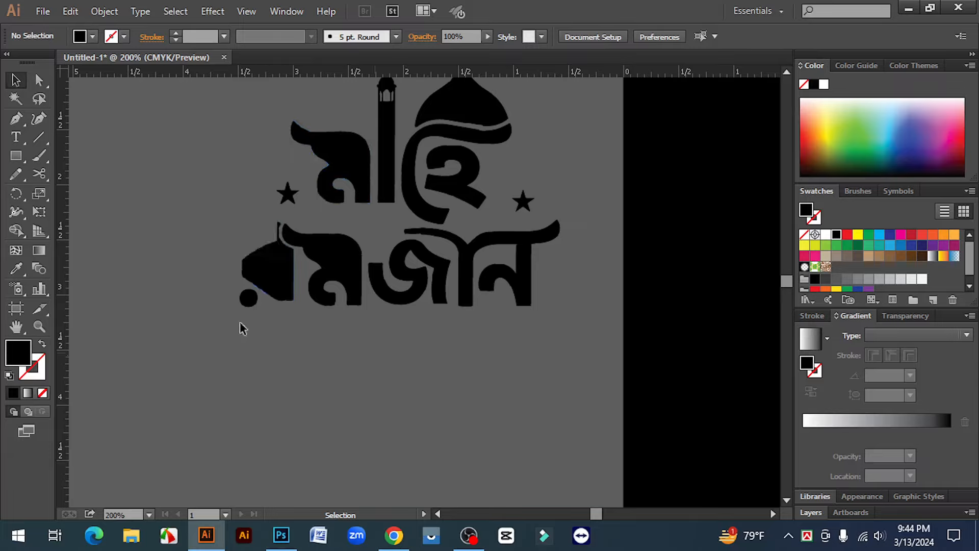
{"action": "left_click", "coordinate": [15, 155]}
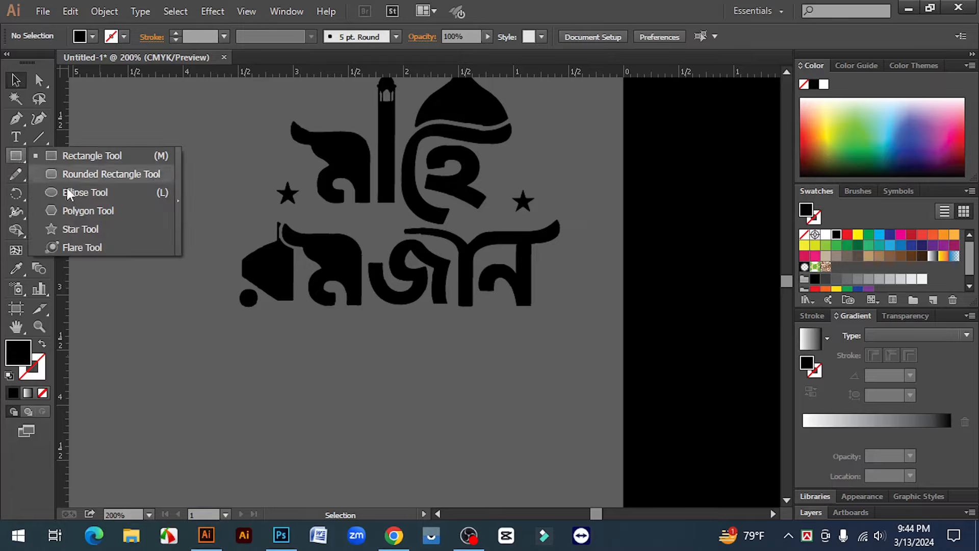
{"action": "left_click", "coordinate": [76, 155]}
{"action": "left_click_drag", "start_coordinate": [316, 368], "coordinate": [344, 396]}
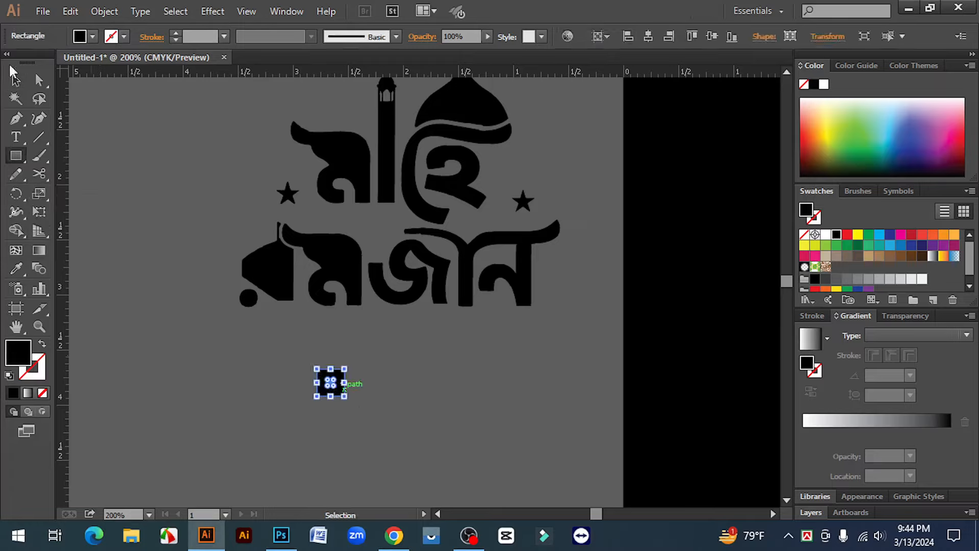
{"action": "left_click", "coordinate": [14, 76]}
{"action": "left_click", "coordinate": [826, 234]}
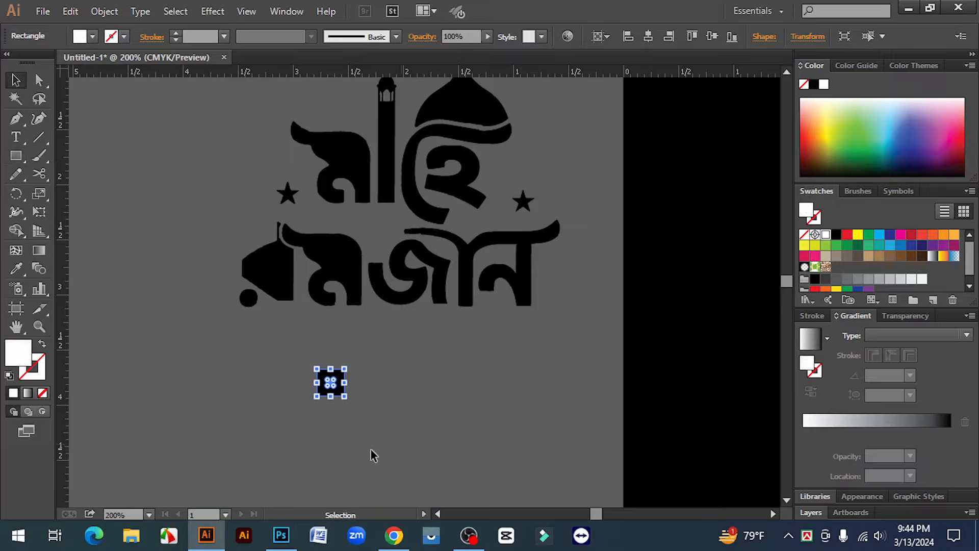
{"action": "left_click", "coordinate": [372, 452]}
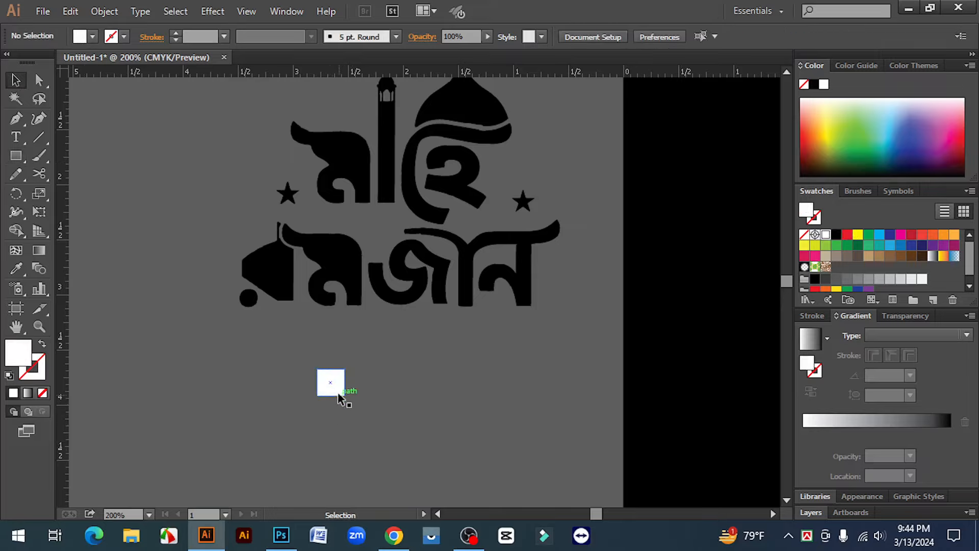
Place a copy of the white square on the solid upper part of the lower word's ম and shrink it slightly.
{"action": "left_click", "coordinate": [349, 298], "text": "ctrl"}
{"action": "left_click", "coordinate": [414, 417]}
{"action": "left_click_drag", "start_coordinate": [415, 439], "coordinate": [414, 242]}
{"action": "left_click", "coordinate": [458, 430]}
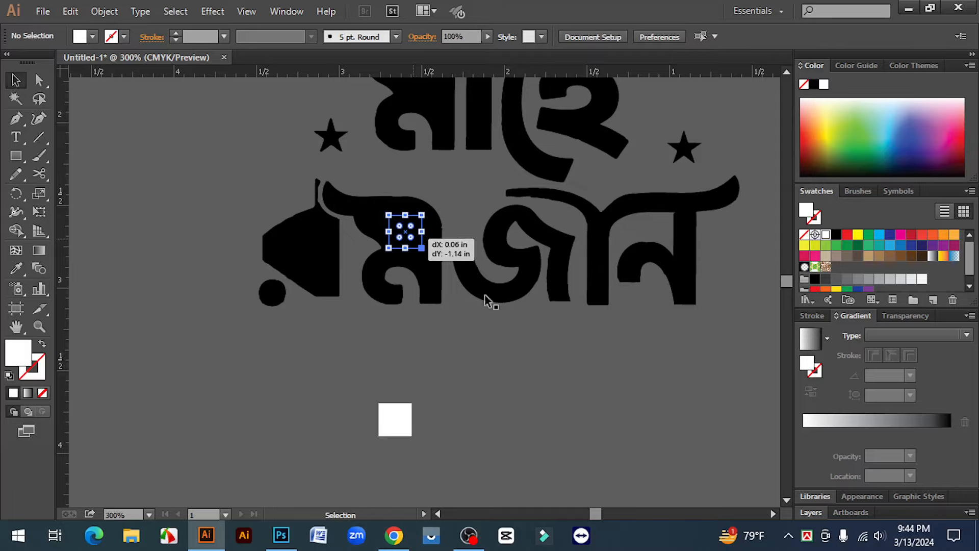
{"action": "left_click", "coordinate": [420, 252], "text": "ctrl"}
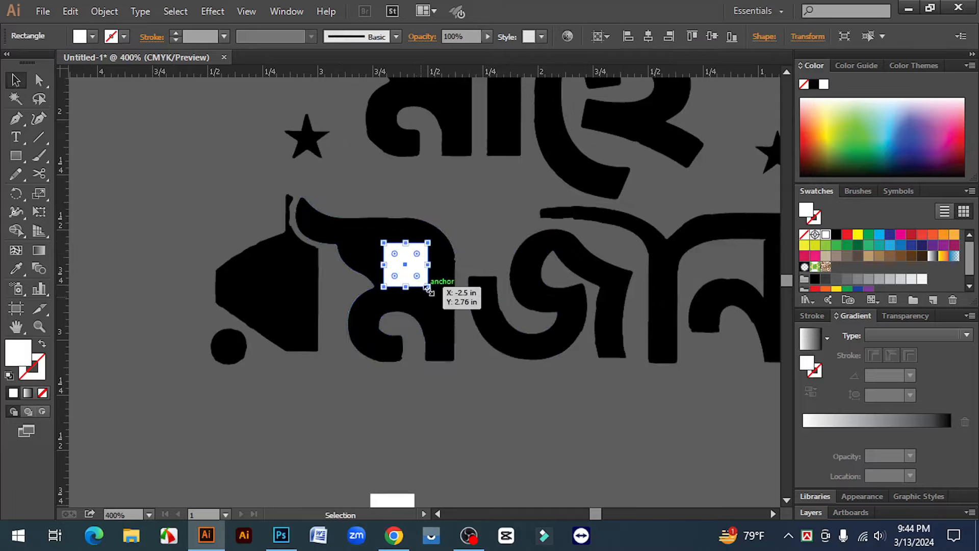
{"action": "left_click_drag", "start_coordinate": [430, 290], "coordinate": [427, 288]}
{"action": "left_click", "coordinate": [480, 369]}
Delete the original white square below the lettering.
{"action": "scroll", "coordinate": [458, 431], "scroll_direction": "down", "scroll_amount": 2}
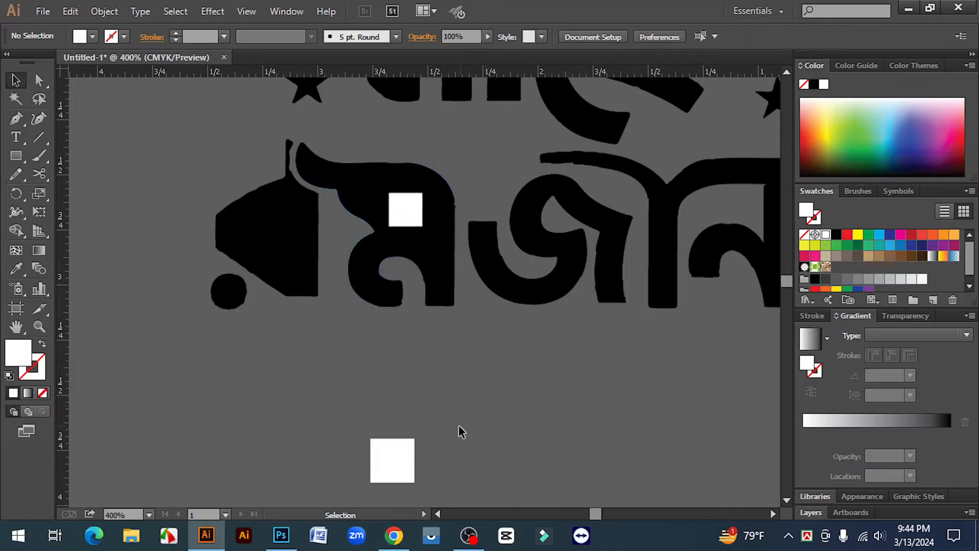
{"action": "left_click", "coordinate": [396, 459]}
{"action": "key", "text": "Delete"}
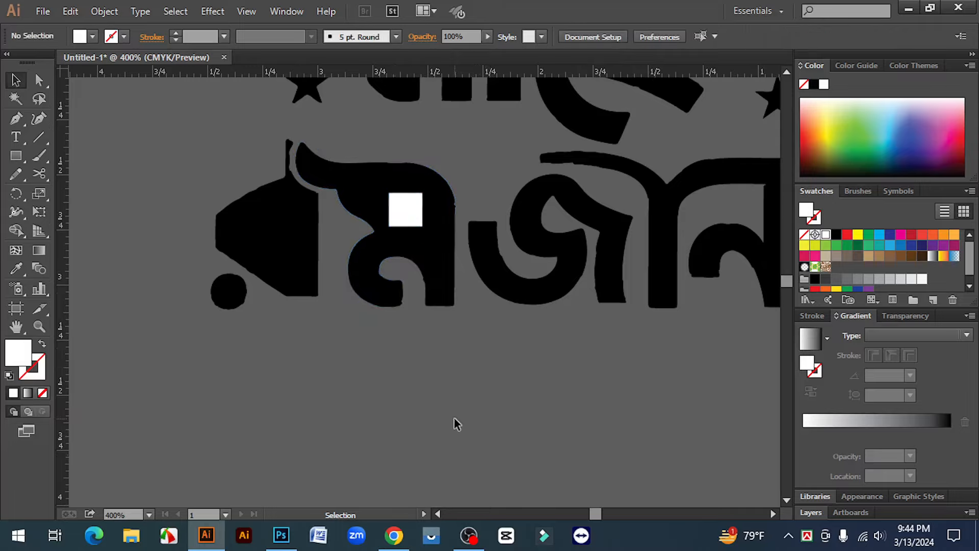
Copy the small white square from the lower ম onto the ম of the upper word and nudge it into position horizontally.
{"action": "key", "text": "ctrl+minus"}
{"action": "scroll", "coordinate": [503, 371], "scroll_direction": "up", "scroll_amount": 4}
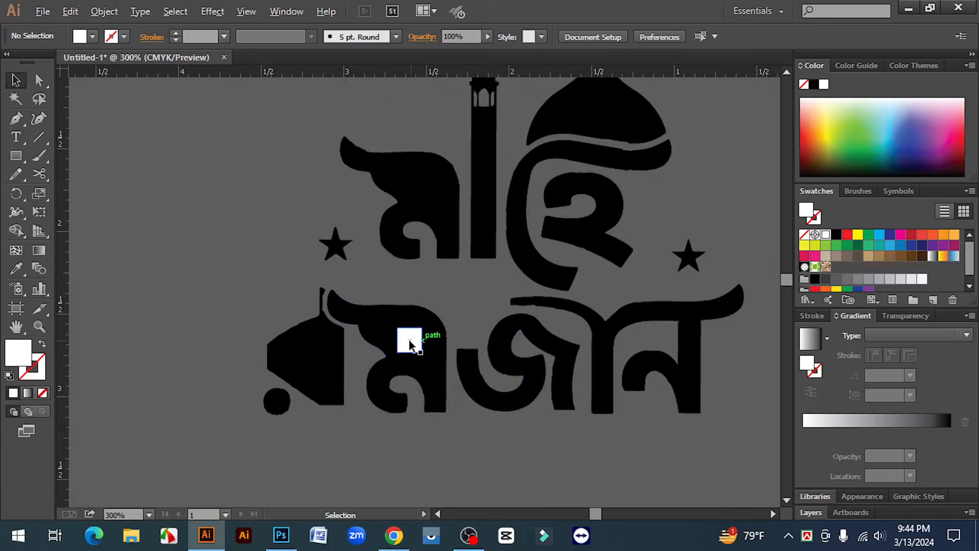
{"action": "left_click_drag", "start_coordinate": [410, 344], "coordinate": [428, 188]}
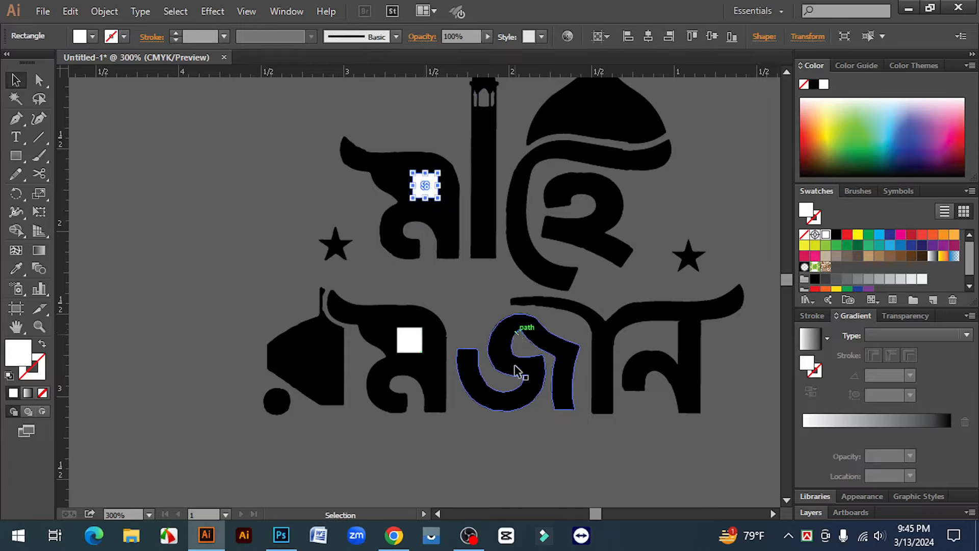
{"action": "key", "text": "Left"}
{"action": "key", "text": "Left"}
{"action": "key", "text": "Left"}
{"action": "key", "text": "Right"}
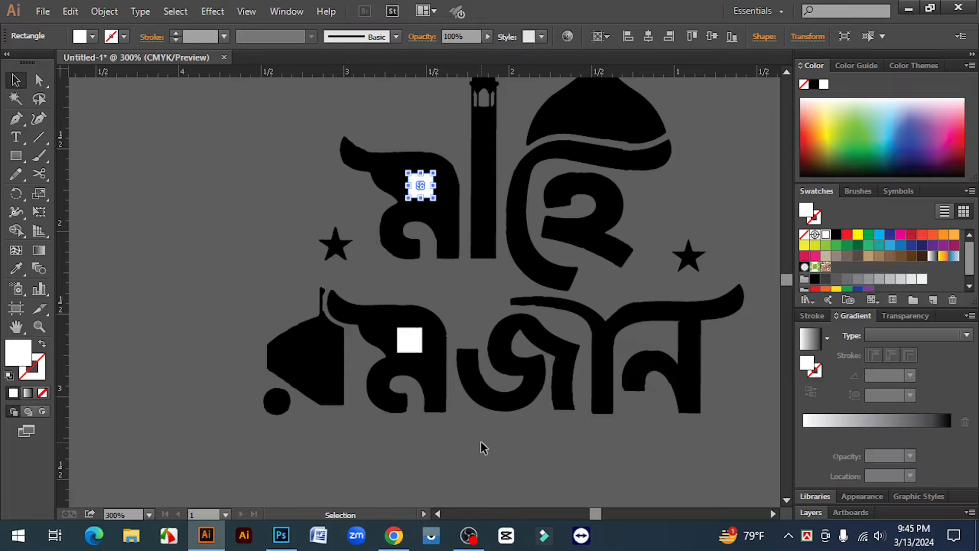
{"action": "key", "text": "Right"}
{"action": "left_click", "coordinate": [481, 442]}
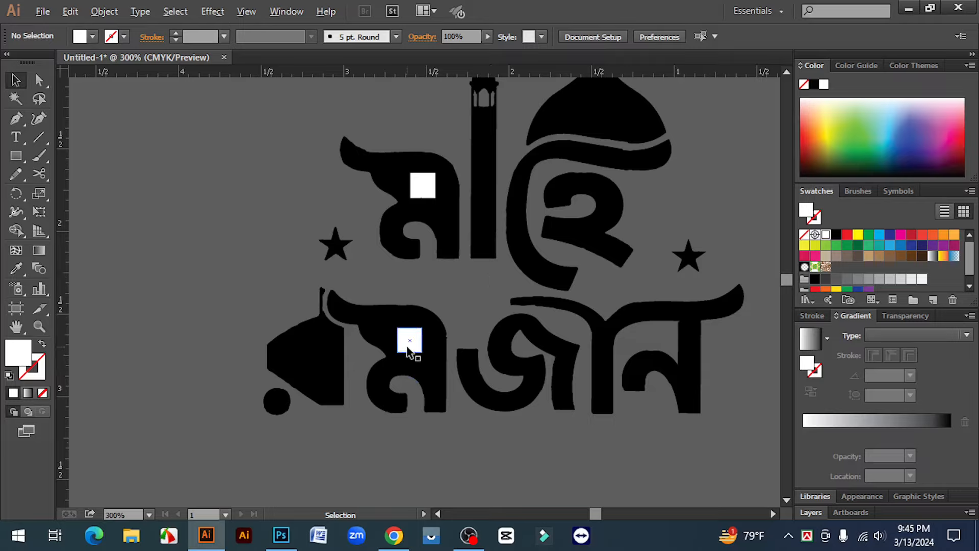
Copy the white square from the lower ম onto the letter র and nudge it to the middle of the shape.
{"action": "left_click_drag", "start_coordinate": [408, 352], "coordinate": [308, 368]}
{"action": "key", "text": "Right"}
{"action": "key", "text": "Right"}
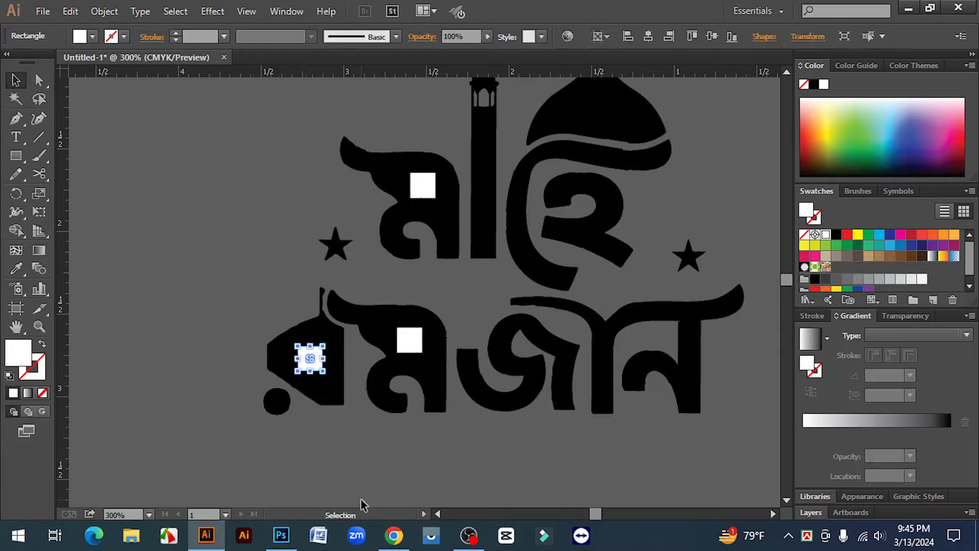
{"action": "key", "text": "Up"}
{"action": "key", "text": "Right"}
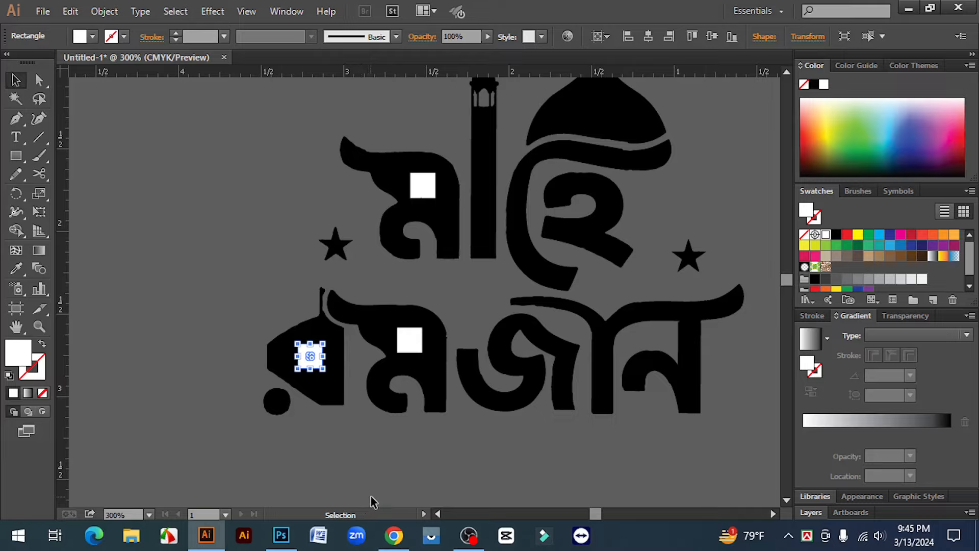
{"action": "left_click", "coordinate": [388, 490]}
Cut the three white squares out of the র and both ম letters with the Shape Builder tool.
{"action": "left_click_drag", "start_coordinate": [228, 97], "coordinate": [472, 452]}
{"action": "left_click", "coordinate": [19, 233]}
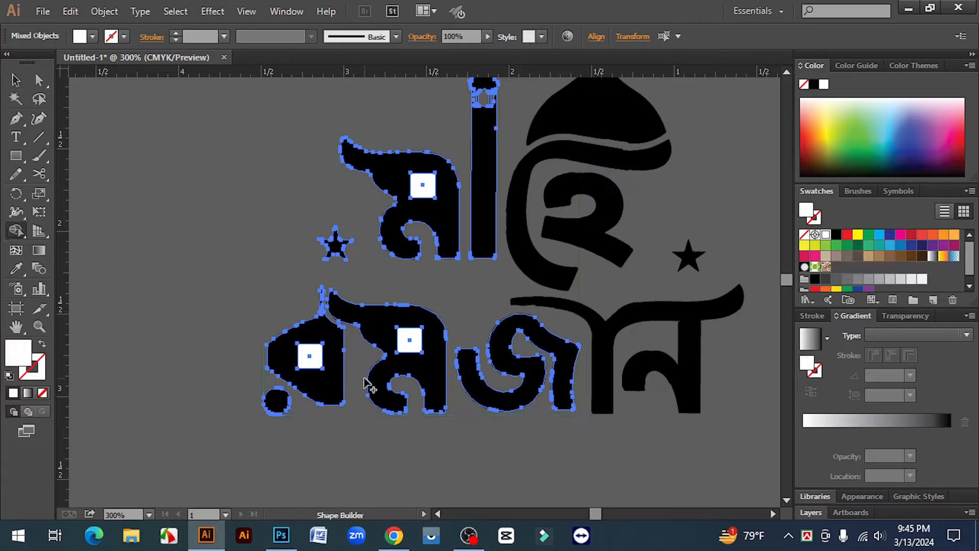
{"action": "left_click", "coordinate": [316, 352], "text": "alt"}
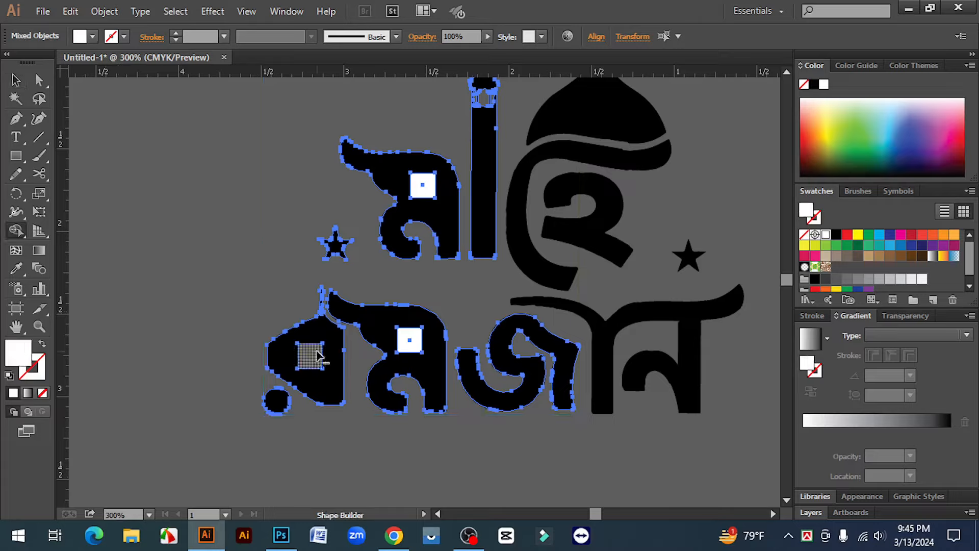
{"action": "left_click", "coordinate": [415, 337], "text": "alt"}
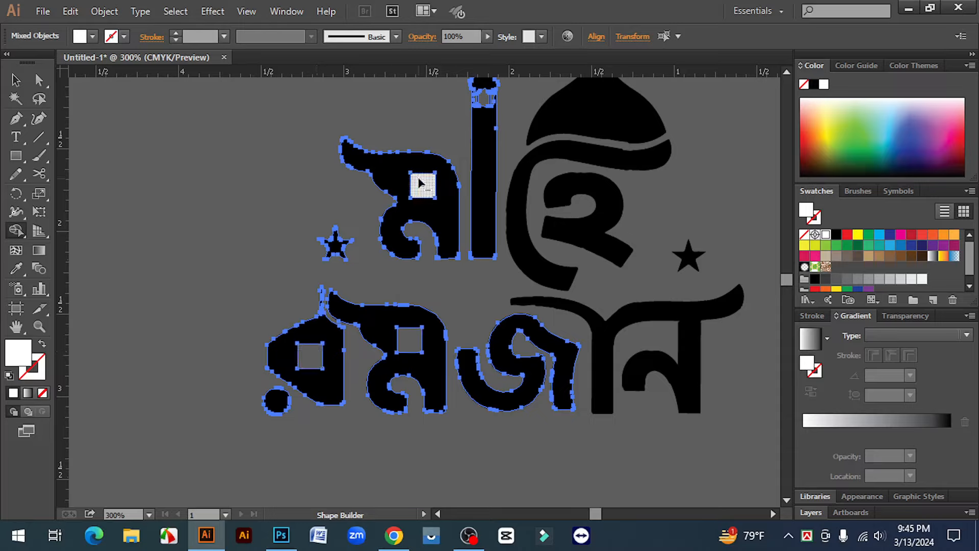
{"action": "left_click", "coordinate": [420, 183], "text": "alt"}
{"action": "left_click", "coordinate": [16, 80]}
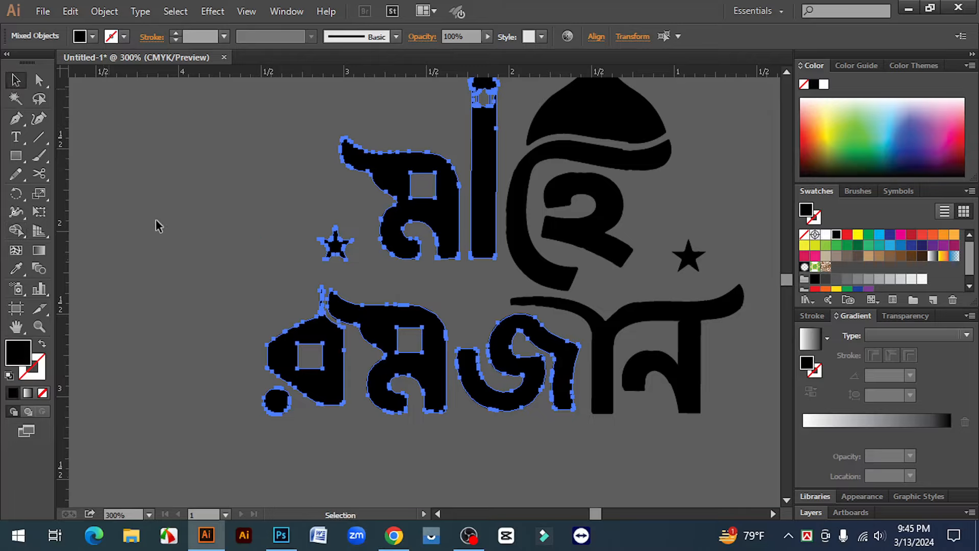
{"action": "left_click", "coordinate": [268, 213]}
Round all four corners of the square hole in the upper ম to a 0.07 in radius, making it circular.
{"action": "key", "text": "ctrl+plus"}
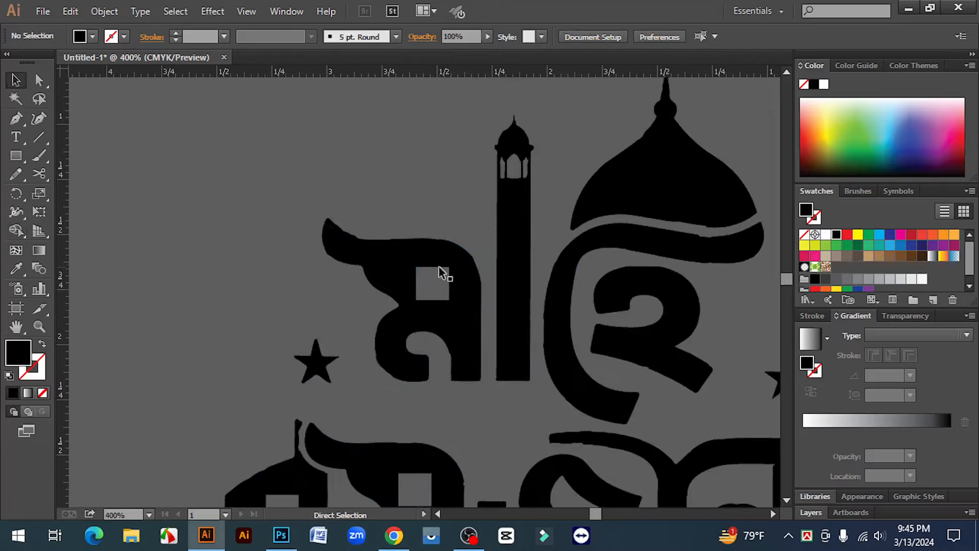
{"action": "left_click", "coordinate": [39, 80]}
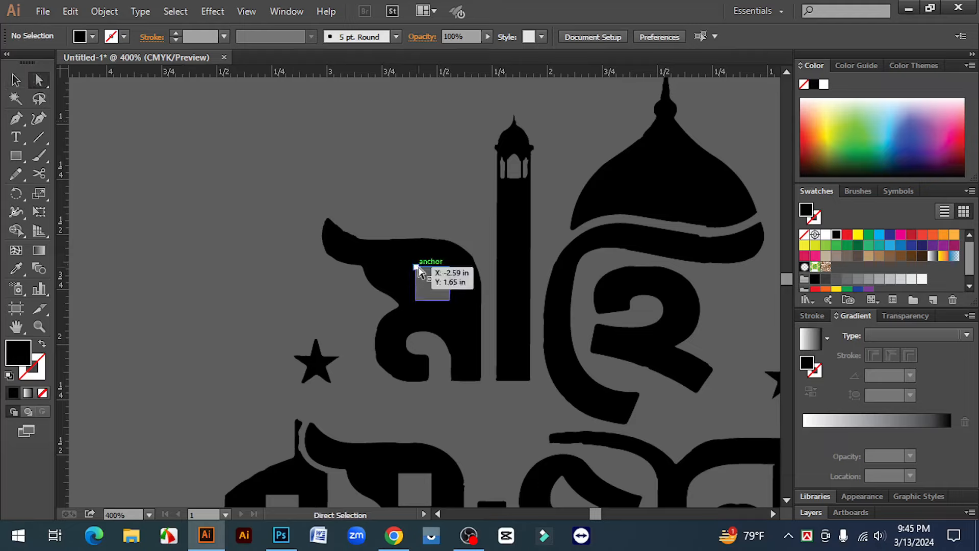
{"action": "left_click_drag", "start_coordinate": [417, 268], "coordinate": [452, 304]}
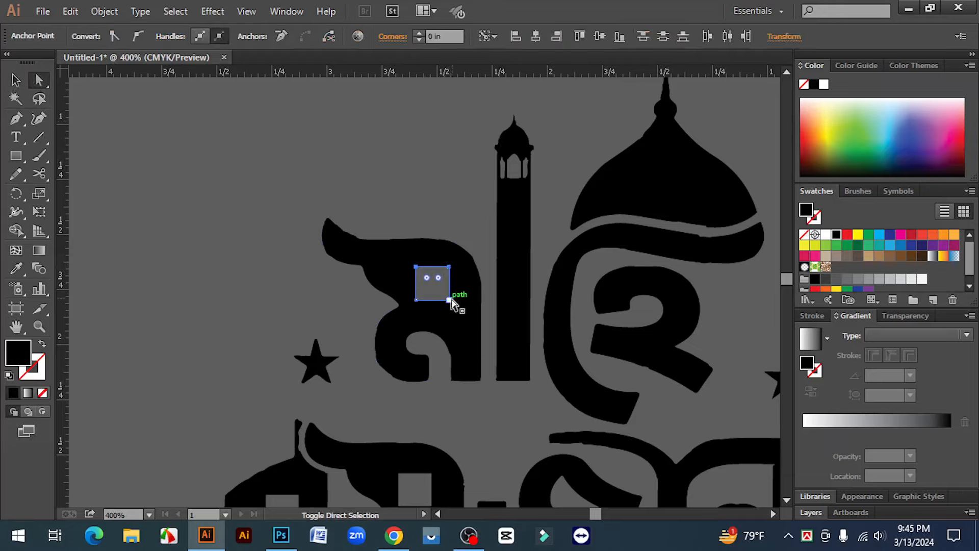
{"action": "left_click", "coordinate": [427, 289]}
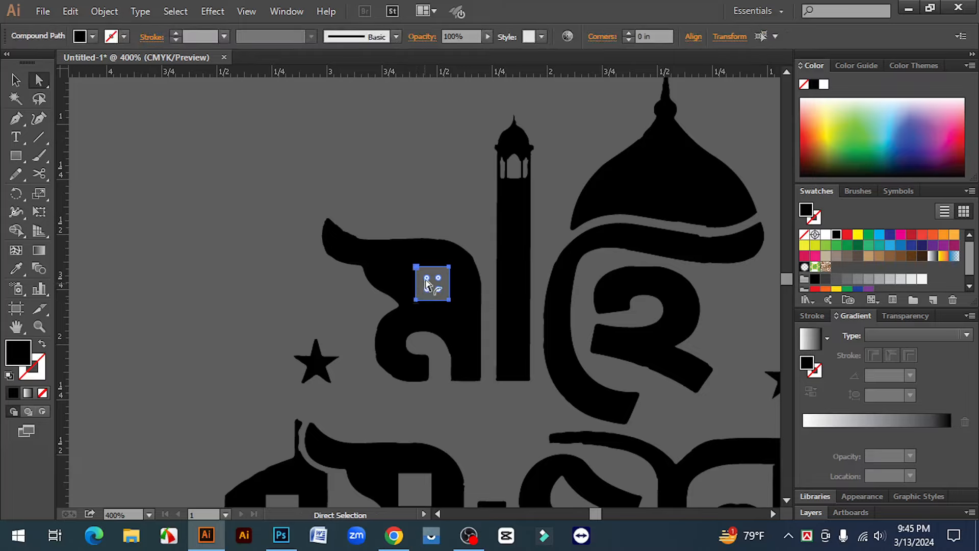
{"action": "left_click_drag", "start_coordinate": [431, 279], "coordinate": [435, 285]}
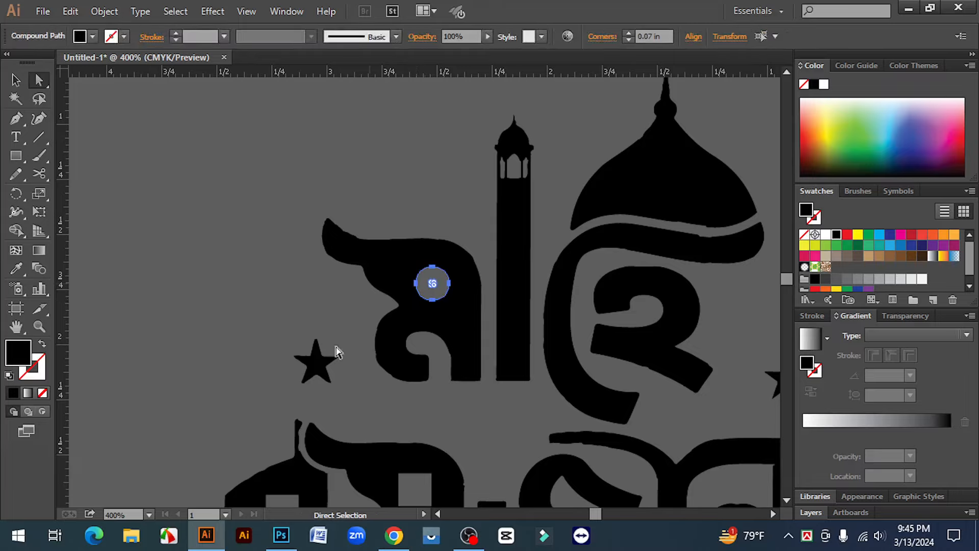
{"action": "left_click", "coordinate": [288, 324]}
Round all four corners of the square hole in the lower ম to a 0.08 in radius, making it circular.
{"action": "scroll", "coordinate": [456, 209], "scroll_direction": "down", "scroll_amount": 5}
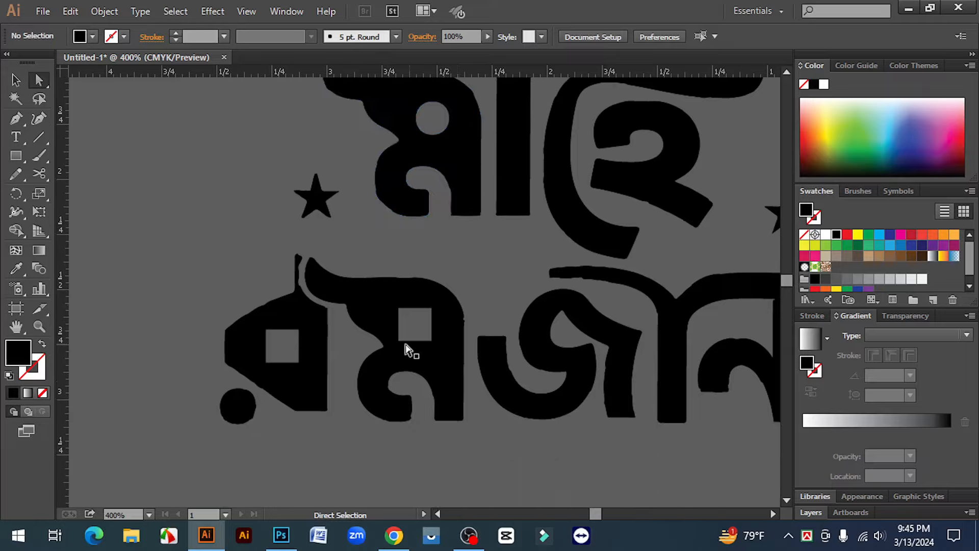
{"action": "left_click", "coordinate": [404, 309]}
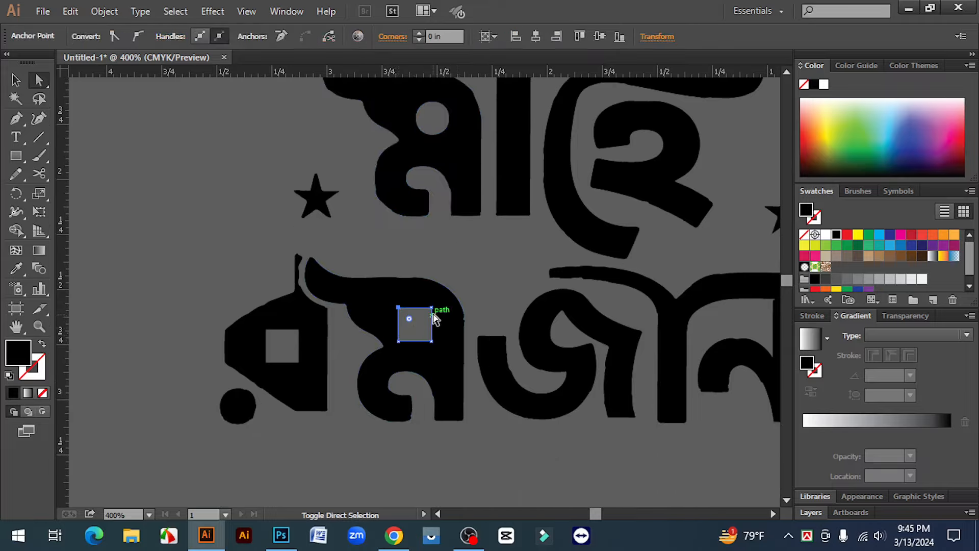
{"action": "left_click", "coordinate": [432, 309], "text": "shift"}
{"action": "left_click", "coordinate": [432, 340], "text": "shift"}
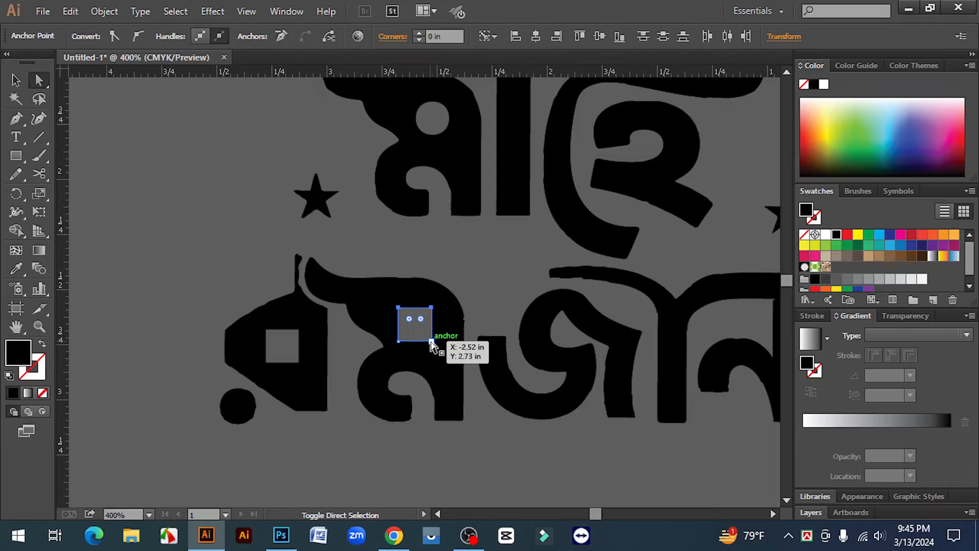
{"action": "left_click", "coordinate": [398, 341], "text": "shift"}
{"action": "left_click_drag", "start_coordinate": [409, 320], "coordinate": [430, 347]}
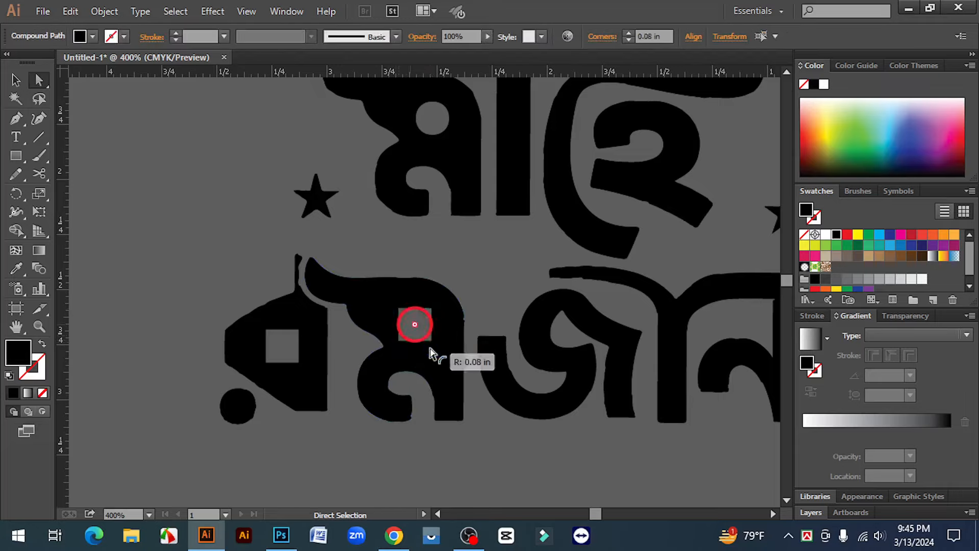
Round the four corners of the square hole in the letter র to a 0.08 in radius, making it circular.
{"action": "left_click", "coordinate": [299, 329]}
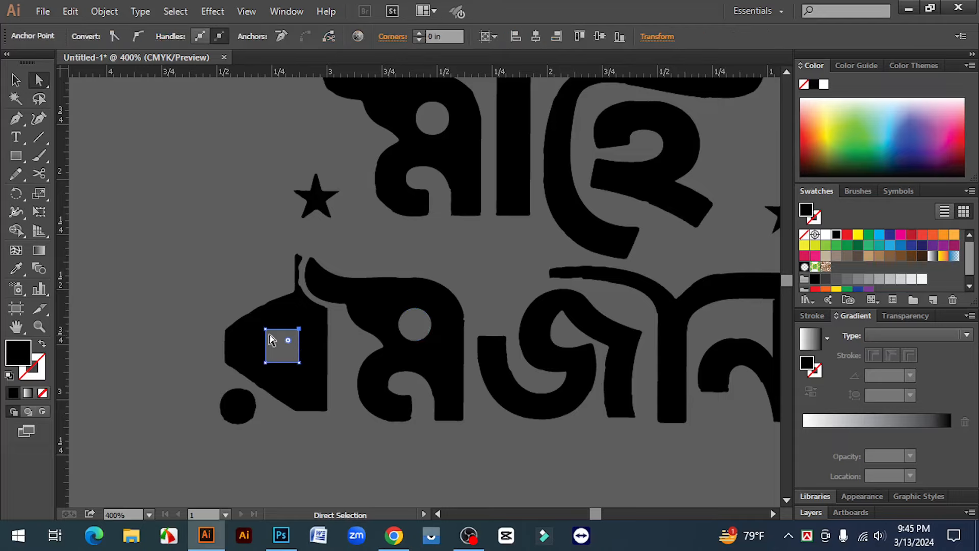
{"action": "left_click", "coordinate": [265, 329], "text": "shift"}
{"action": "left_click", "coordinate": [266, 362], "text": "shift"}
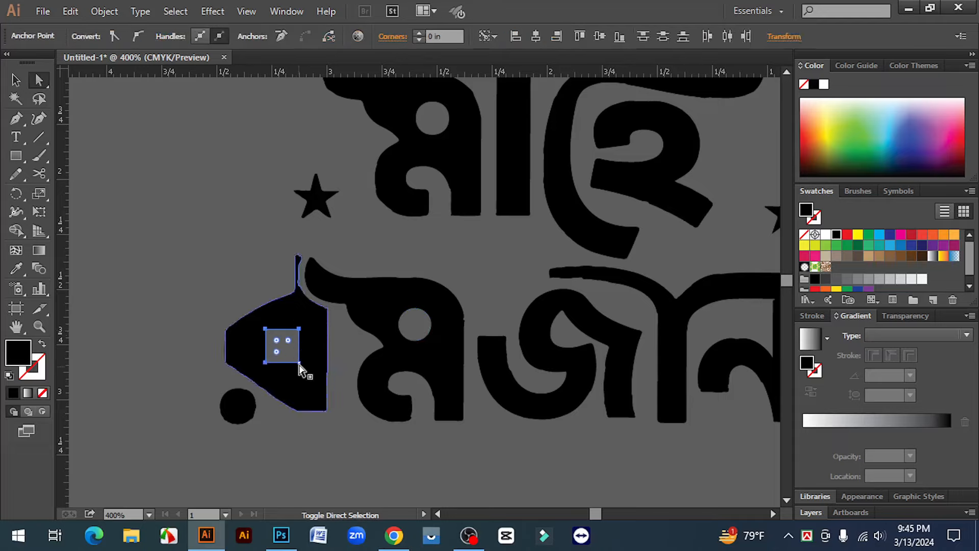
{"action": "left_click", "coordinate": [299, 362], "text": "shift"}
{"action": "left_click_drag", "start_coordinate": [276, 341], "coordinate": [296, 365]}
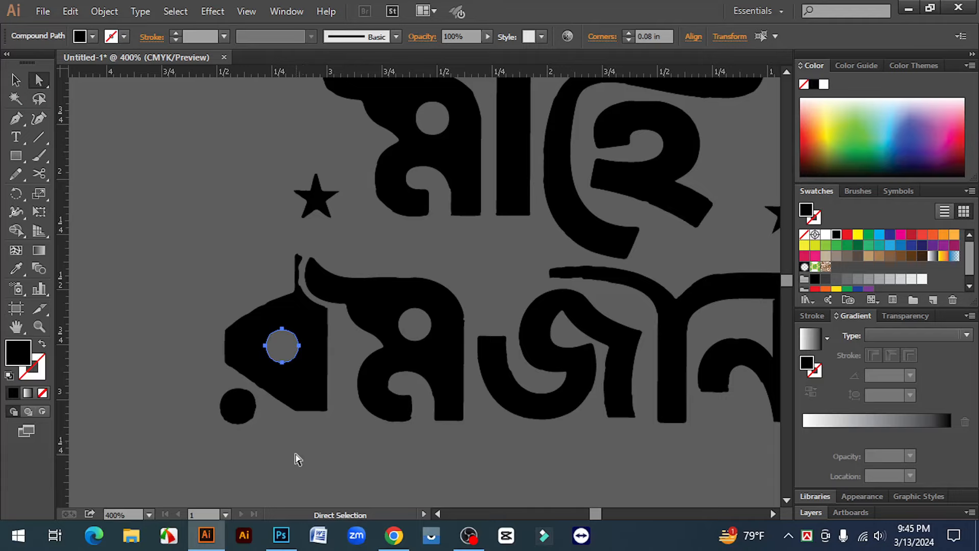
Examine the whole lettering design and the wavy gap between the dome and the হ stroke for uneven edges.
{"action": "left_click", "coordinate": [295, 457]}
{"action": "key", "text": "ctrl+minus"}
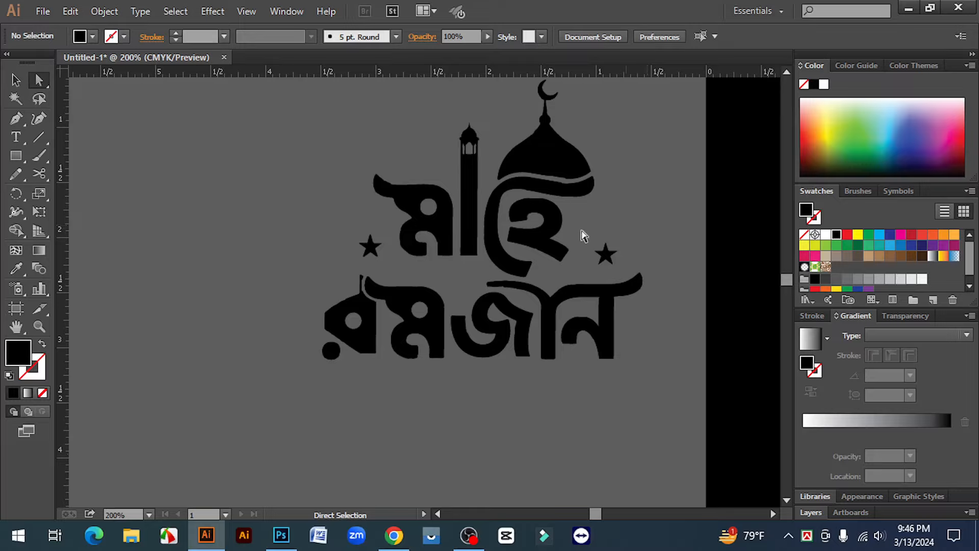
{"action": "scroll", "coordinate": [586, 265], "scroll_direction": "up", "scroll_amount": 2}
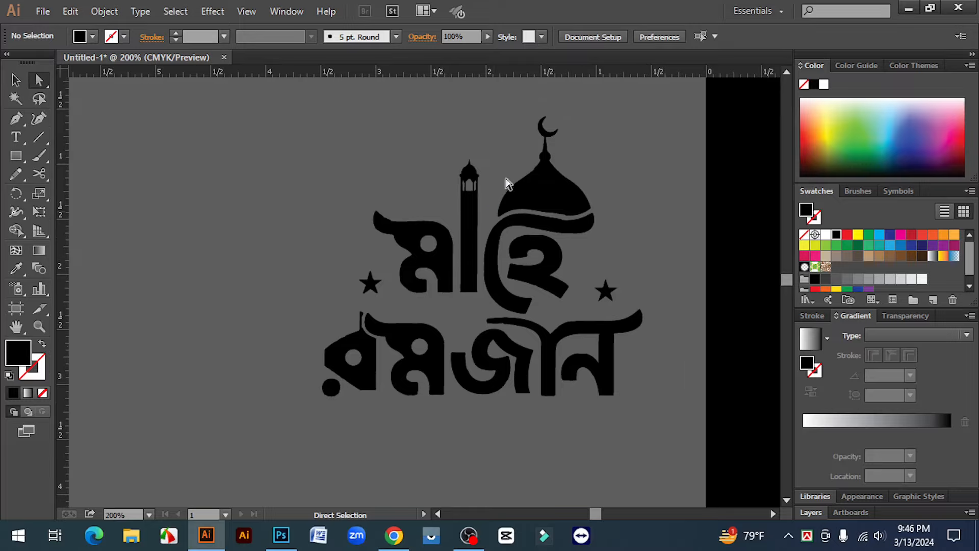
{"action": "left_click", "coordinate": [15, 80]}
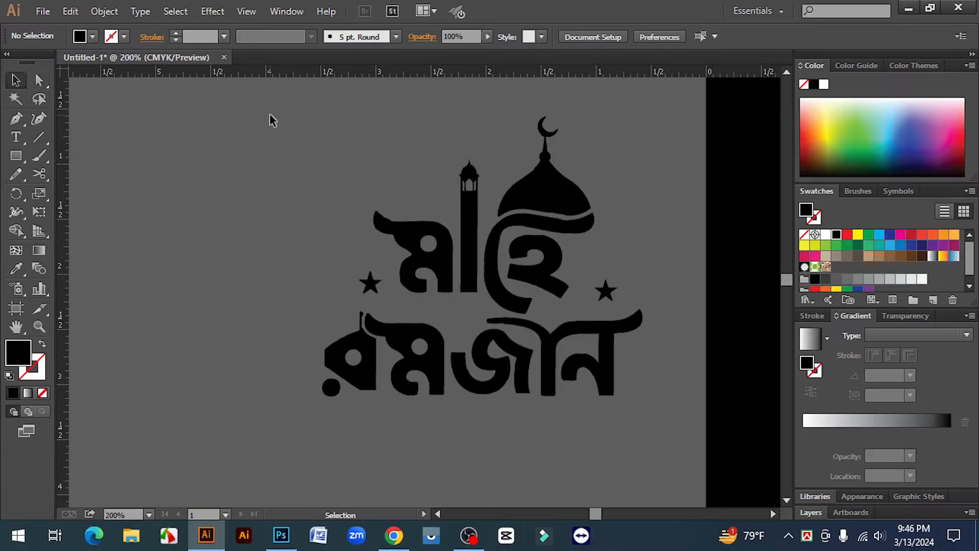
{"action": "key", "text": "ctrl+a"}
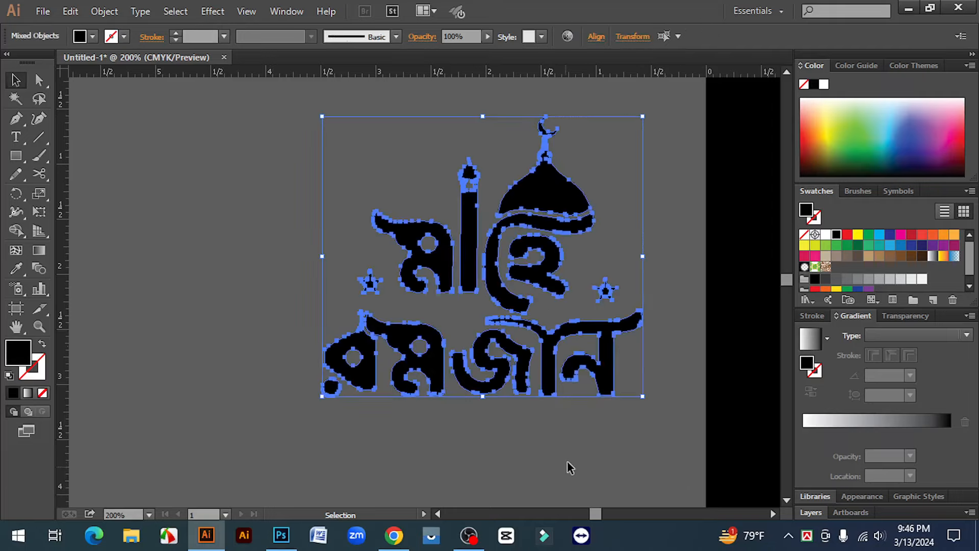
{"action": "left_click", "coordinate": [568, 462]}
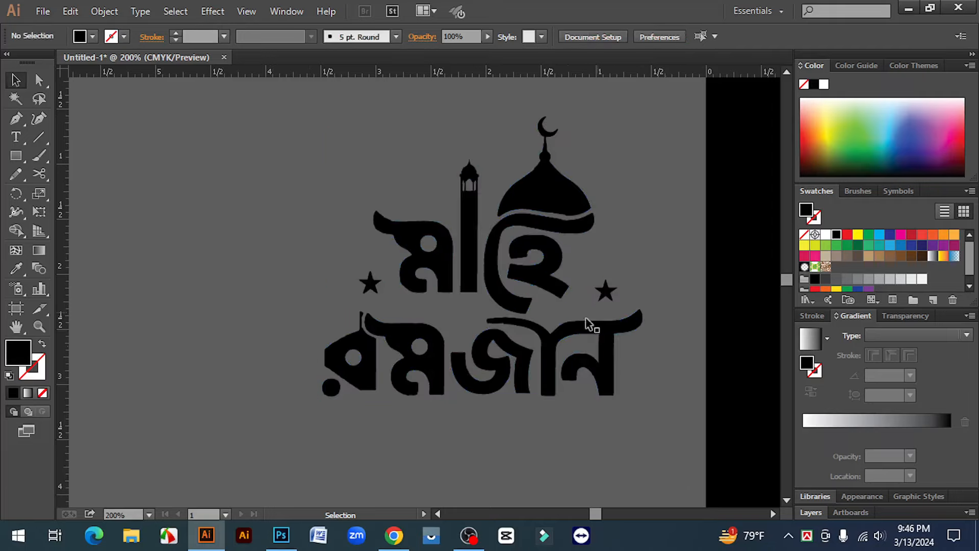
{"action": "key", "text": "z"}
{"action": "key", "text": "v"}
{"action": "key", "text": "ctrl+minus"}
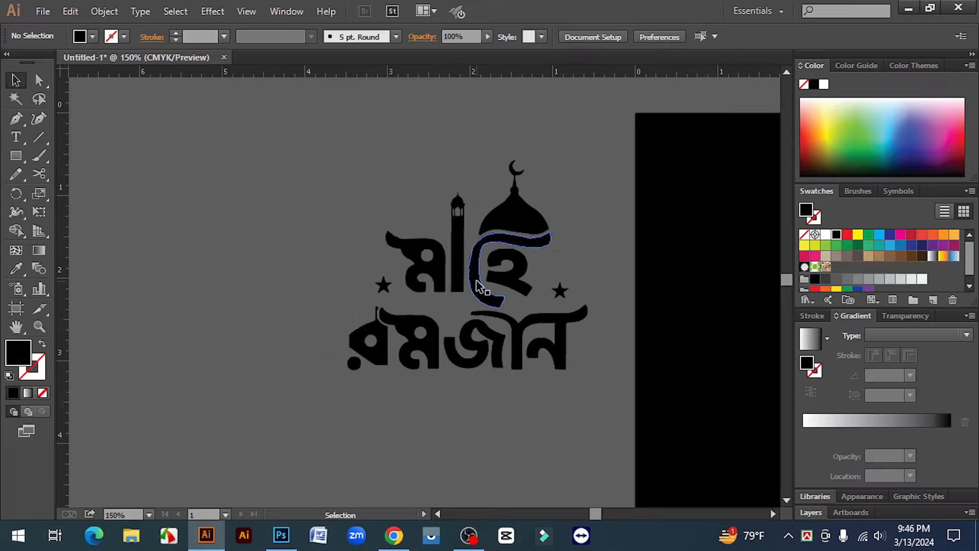
{"action": "key", "text": "z"}
{"action": "left_click", "coordinate": [525, 255]}
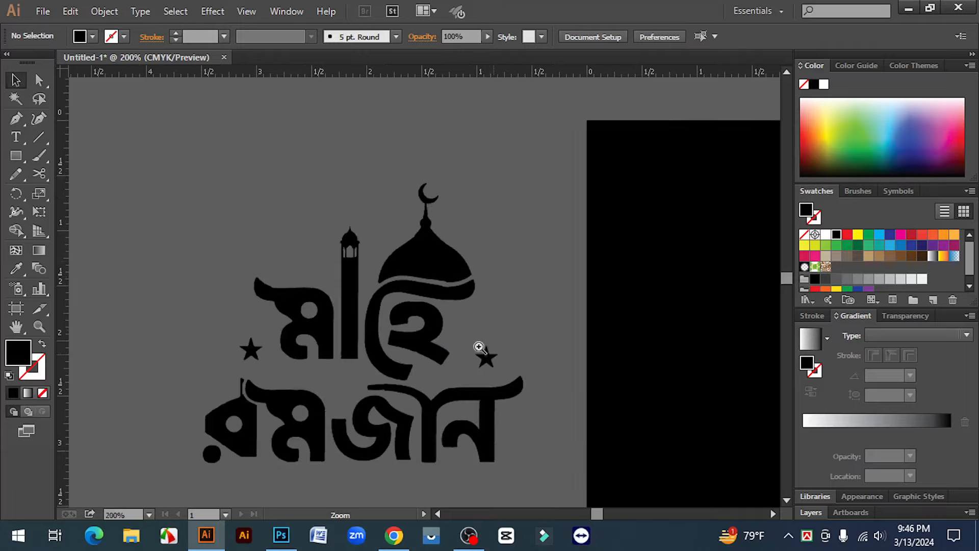
{"action": "left_click", "coordinate": [452, 304]}
{"action": "left_click", "coordinate": [445, 298]}
{"action": "left_click", "coordinate": [438, 288]}
{"action": "left_click", "coordinate": [423, 285]}
{"action": "left_click", "coordinate": [403, 288]}
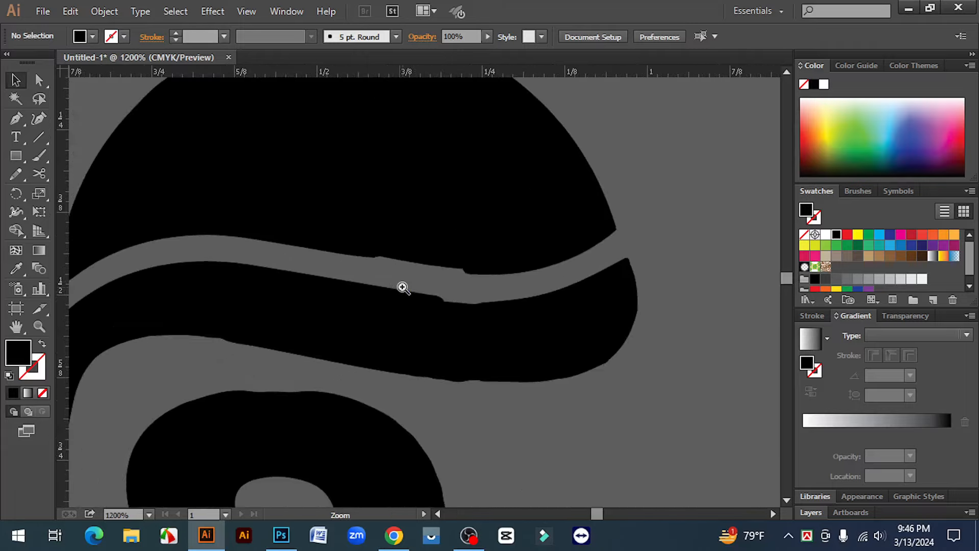
Add an anchor point on the dome's lower edge, just beside the small bump, with the Pen tool.
{"action": "key", "text": "v"}
{"action": "left_click", "coordinate": [459, 288]}
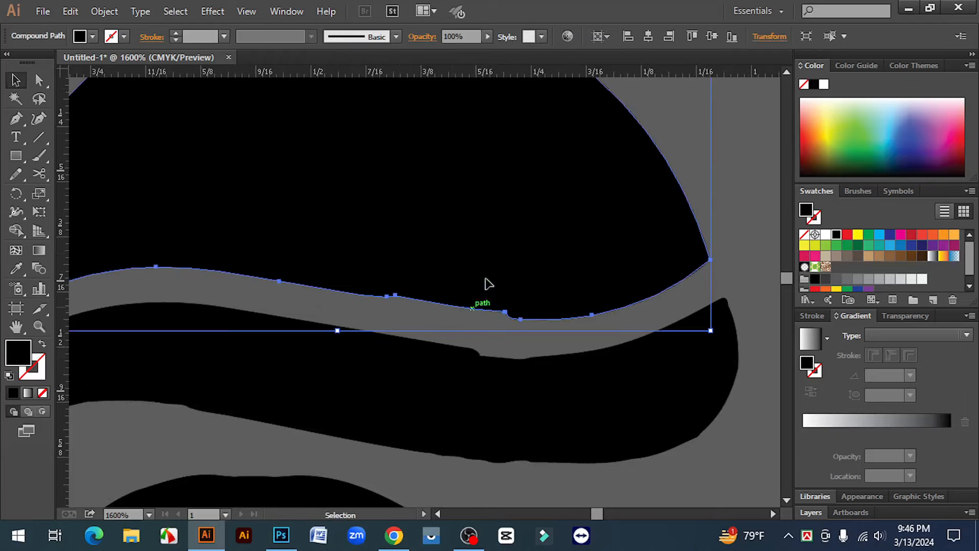
{"action": "left_click", "coordinate": [479, 319], "text": "ctrl"}
{"action": "left_click", "coordinate": [461, 291], "text": "ctrl"}
{"action": "left_click_drag", "start_coordinate": [338, 291], "coordinate": [413, 305]}
{"action": "left_click_drag", "start_coordinate": [12, 120], "coordinate": [75, 119]}
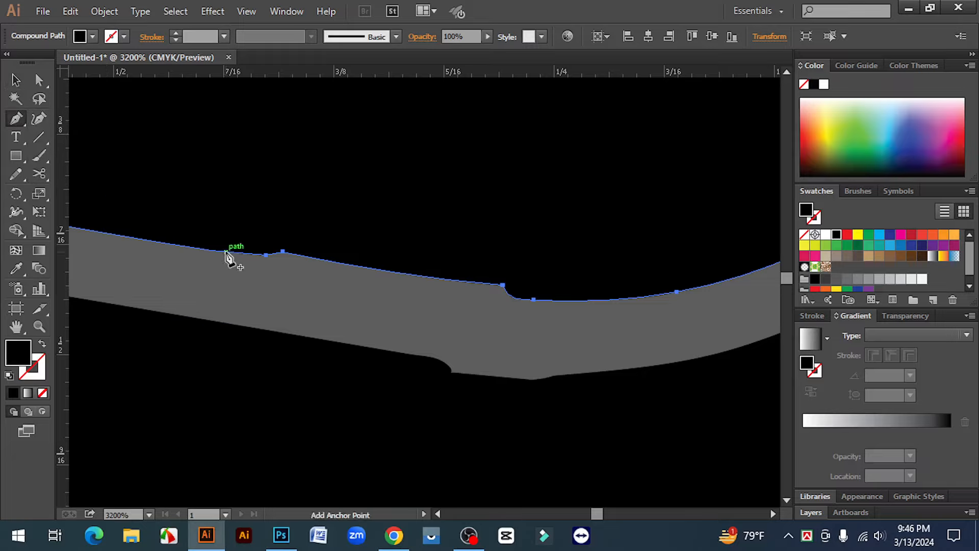
{"action": "left_click_drag", "start_coordinate": [12, 120], "coordinate": [79, 122]}
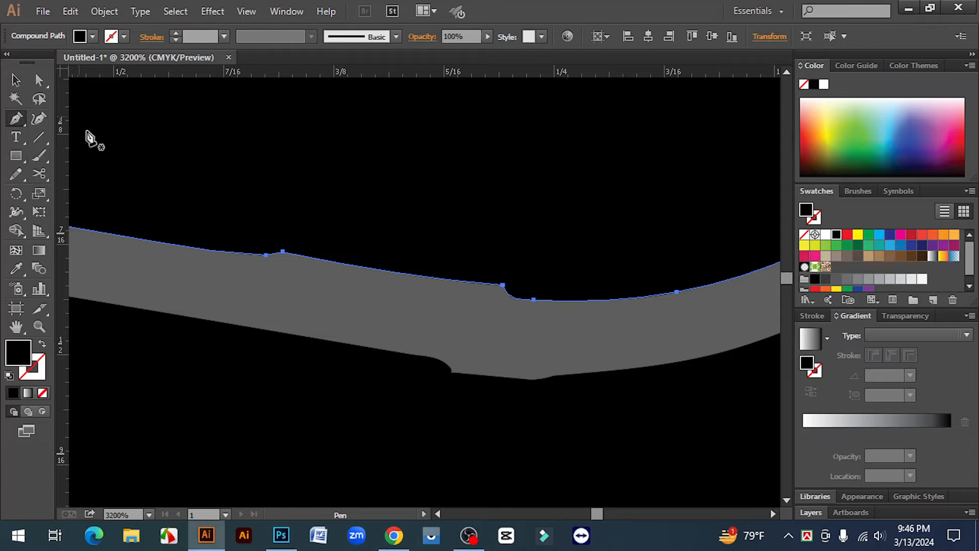
{"action": "left_click", "coordinate": [238, 252]}
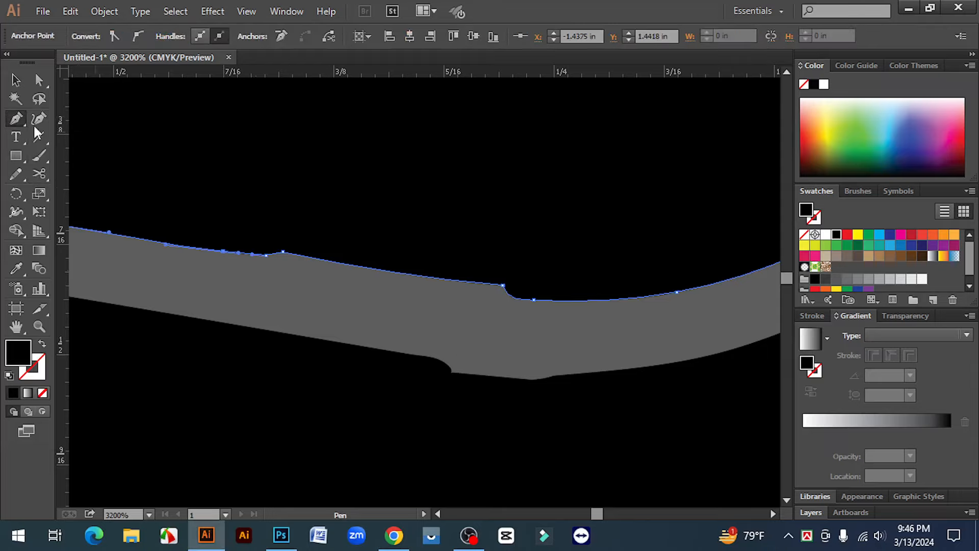
{"action": "left_click", "coordinate": [16, 80]}
{"action": "left_click", "coordinate": [303, 298]}
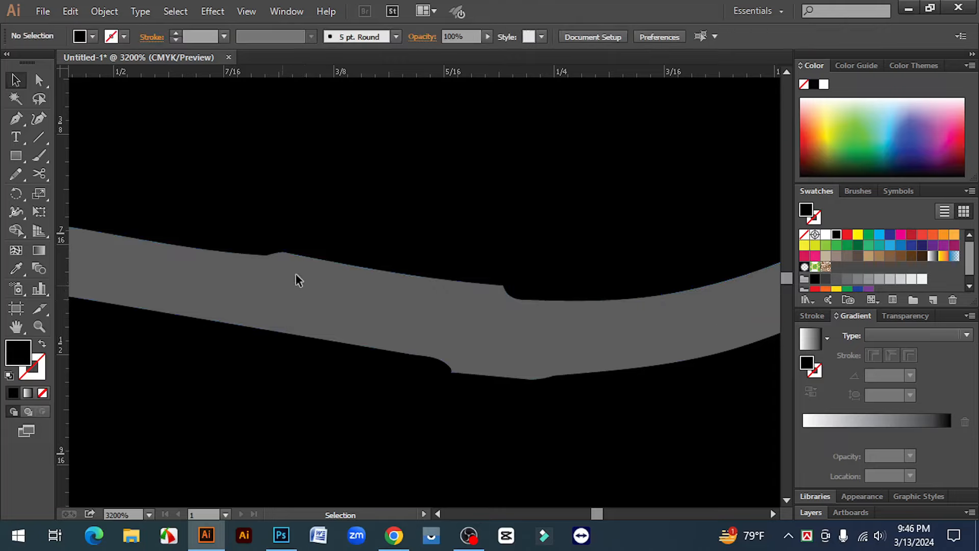
Draw a closed black patch with the Pen tool that smooths the notched lower edge of the dome into one curve.
{"action": "left_click", "coordinate": [11, 119]}
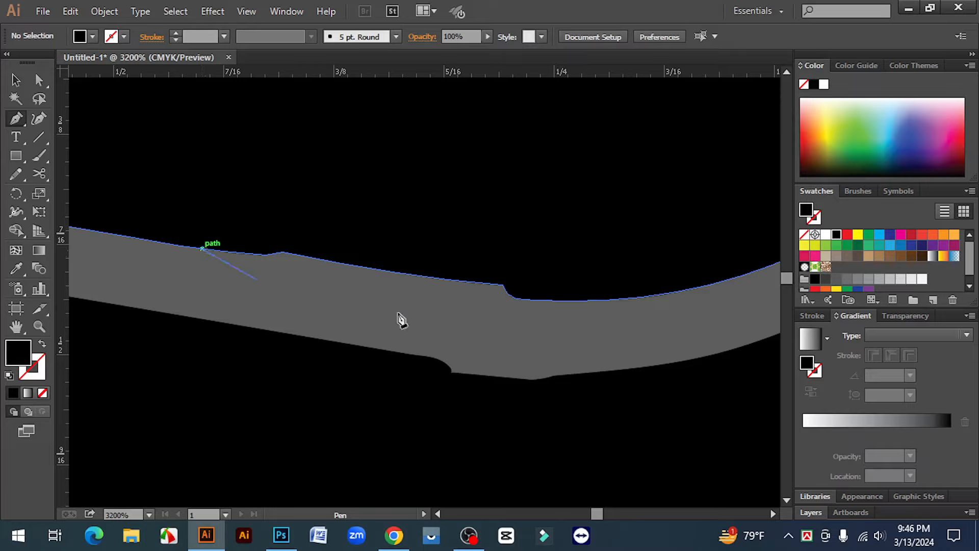
{"action": "key", "text": "ctrl+minus"}
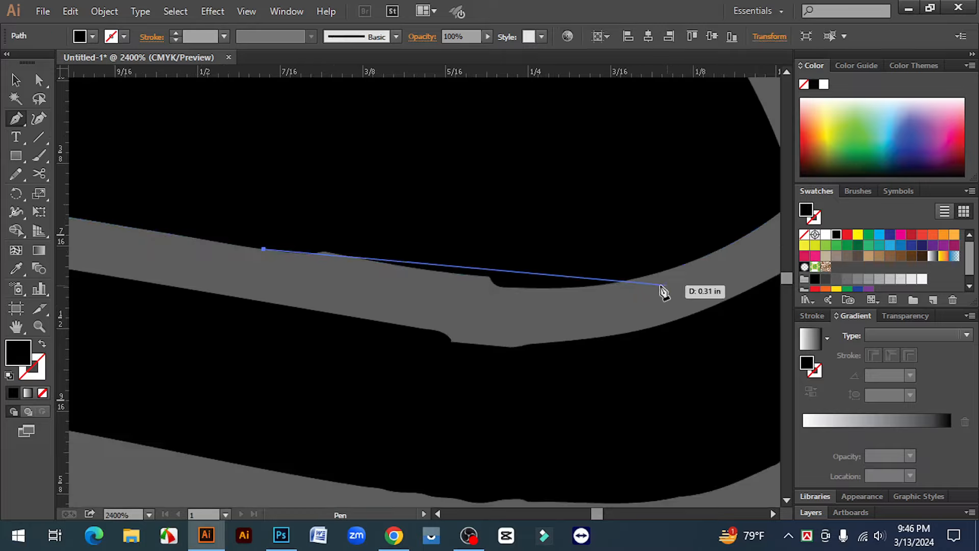
{"action": "left_click_drag", "start_coordinate": [599, 285], "coordinate": [710, 273]}
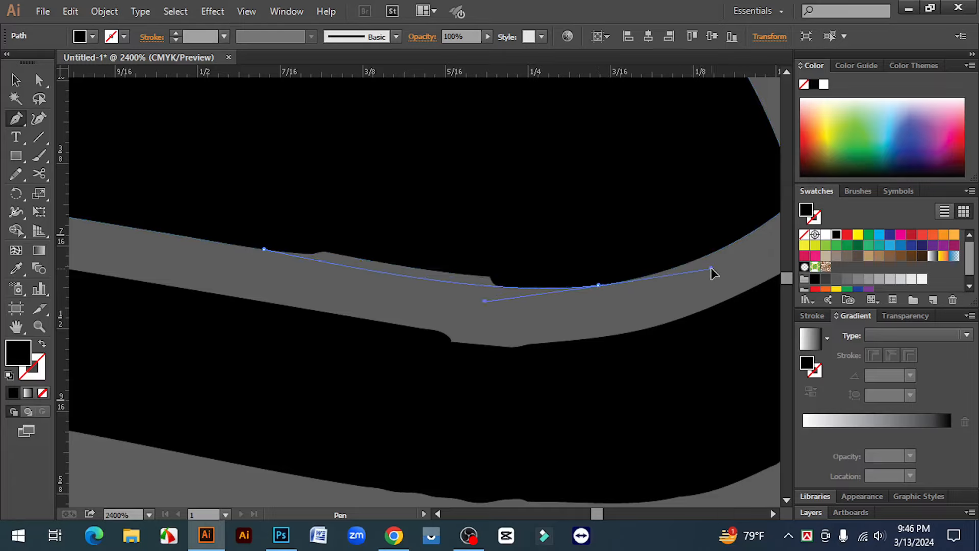
{"action": "key", "text": "Escape"}
{"action": "left_click", "coordinate": [368, 150]}
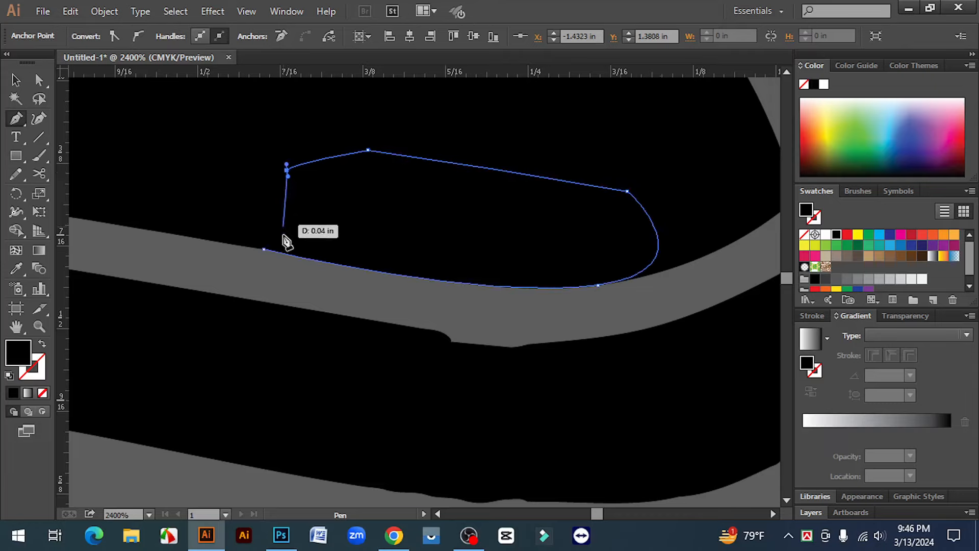
{"action": "left_click", "coordinate": [263, 249]}
{"action": "left_click", "coordinate": [15, 80]}
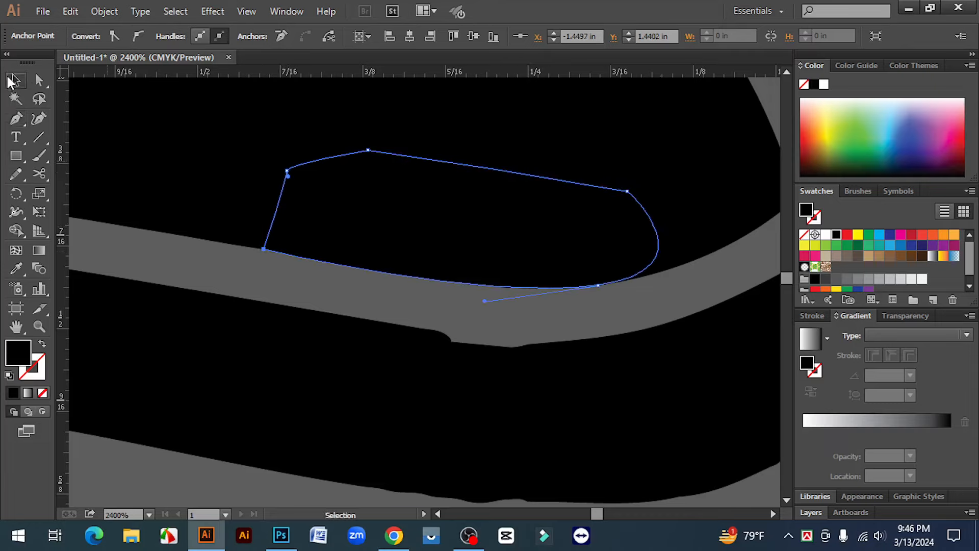
{"action": "left_click", "coordinate": [392, 310]}
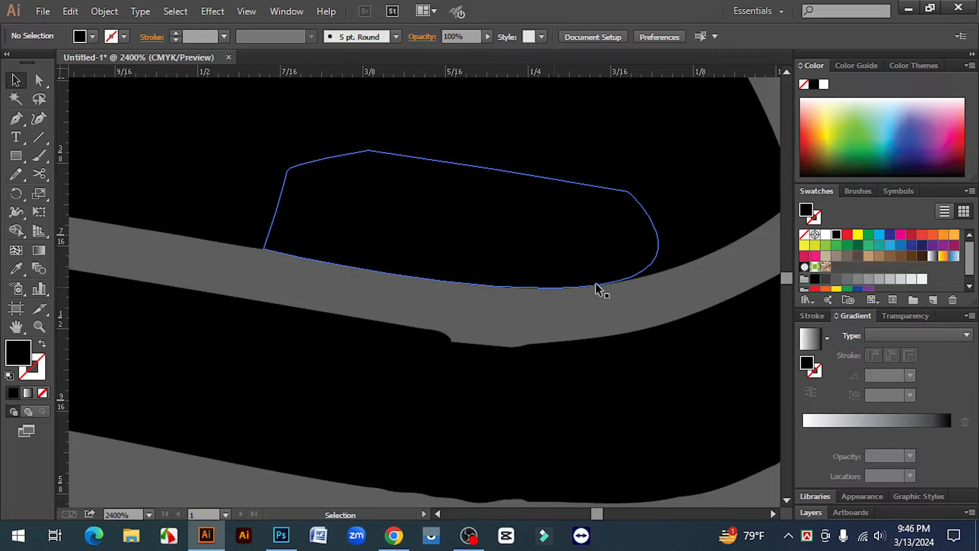
Draw a closed black patch with the Pen tool that smooths the notch in the upper edge of the stroke below the dome.
{"action": "left_click_drag", "start_coordinate": [600, 312], "coordinate": [529, 289]}
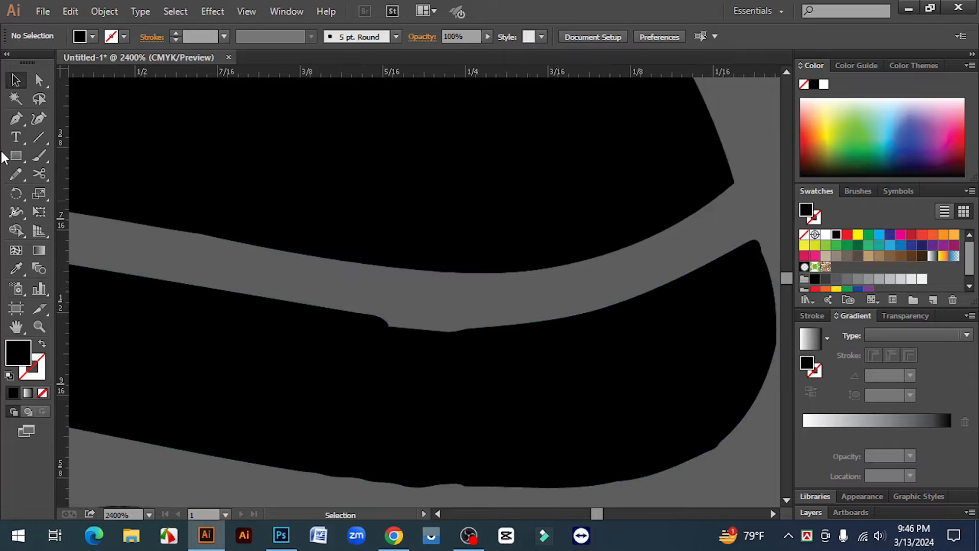
{"action": "left_click", "coordinate": [16, 118]}
{"action": "left_click", "coordinate": [67, 121]}
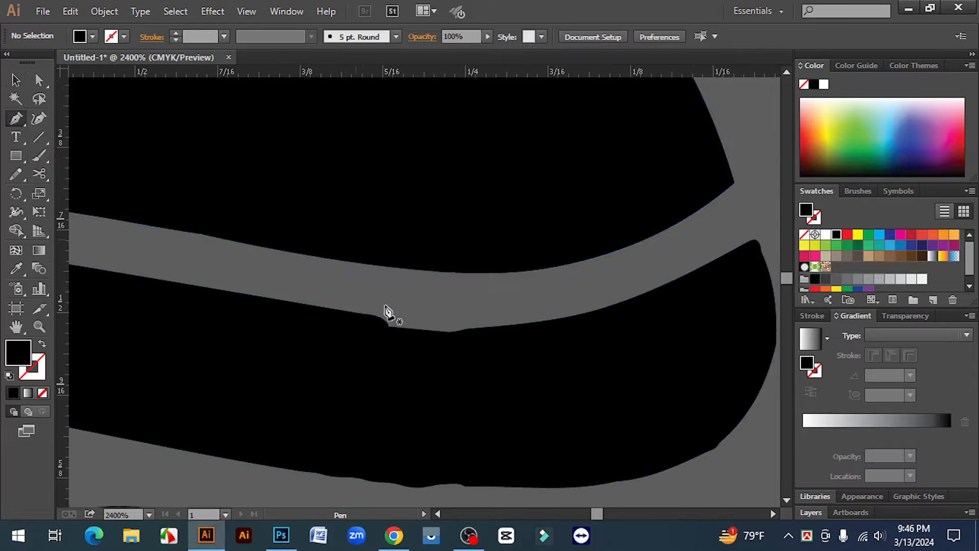
{"action": "left_click", "coordinate": [339, 310]}
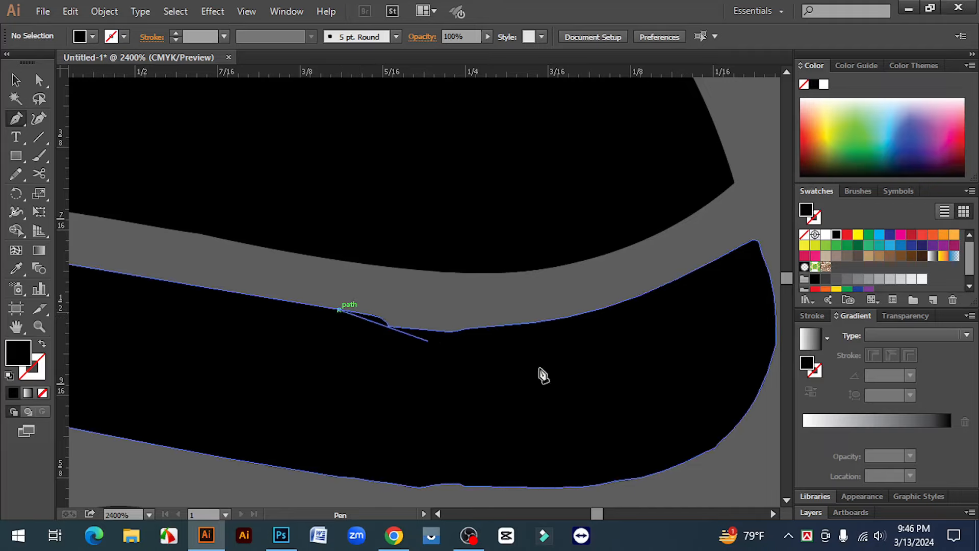
{"action": "left_click", "coordinate": [601, 309]}
{"action": "left_click_drag", "start_coordinate": [601, 308], "coordinate": [693, 278]}
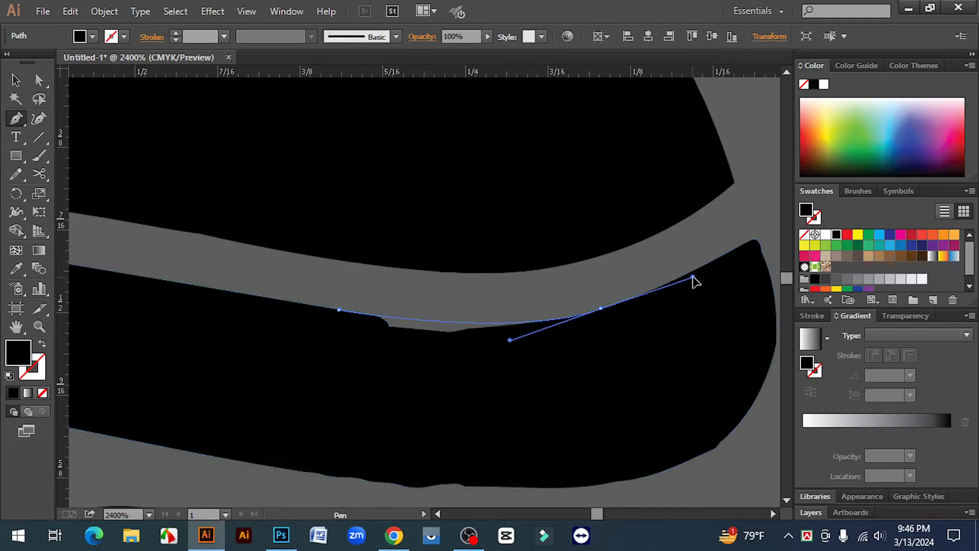
{"action": "left_click", "coordinate": [580, 393]}
{"action": "left_click", "coordinate": [408, 418]}
{"action": "left_click", "coordinate": [305, 400]}
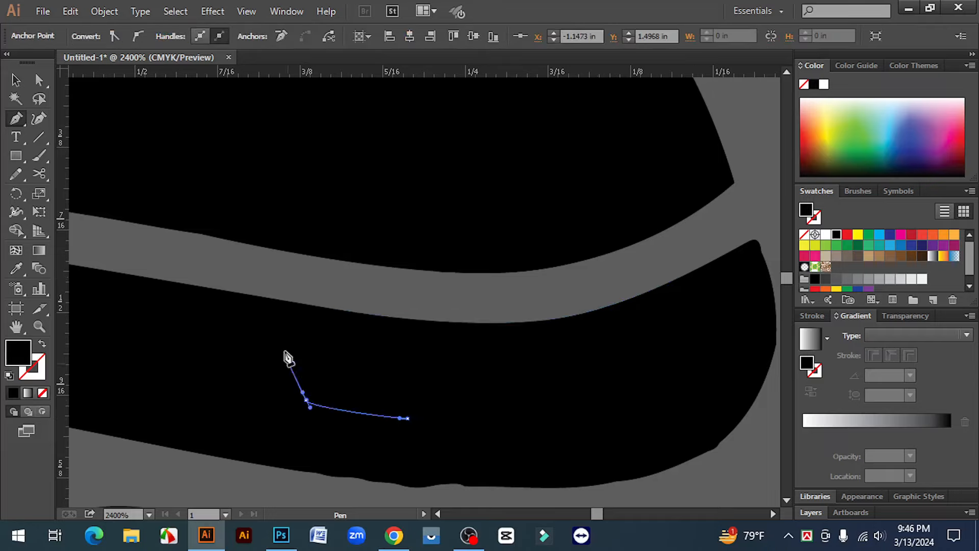
{"action": "left_click", "coordinate": [283, 352]}
{"action": "left_click", "coordinate": [338, 312]}
{"action": "left_click", "coordinate": [15, 80]}
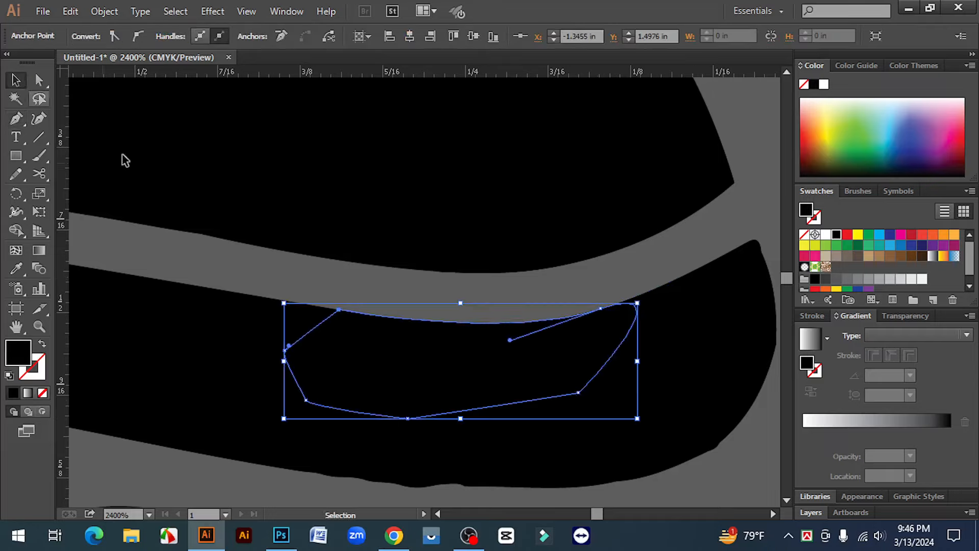
{"action": "left_click", "coordinate": [704, 481]}
Draw a closed black patch with the Pen tool that smooths the bumpy lower edge of the stroke below the dome.
{"action": "scroll", "coordinate": [650, 411], "scroll_direction": "down", "scroll_amount": 2}
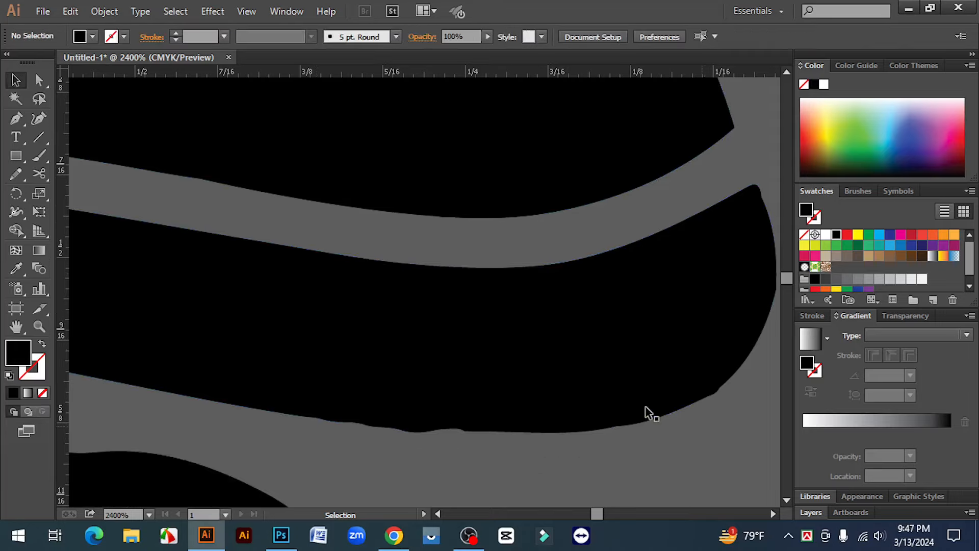
{"action": "left_click", "coordinate": [14, 124]}
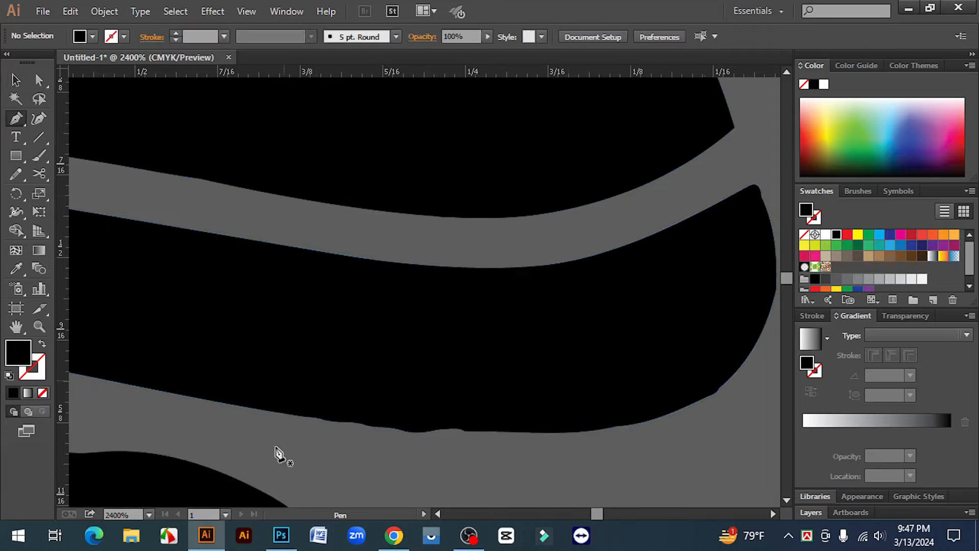
{"action": "left_click", "coordinate": [269, 410]}
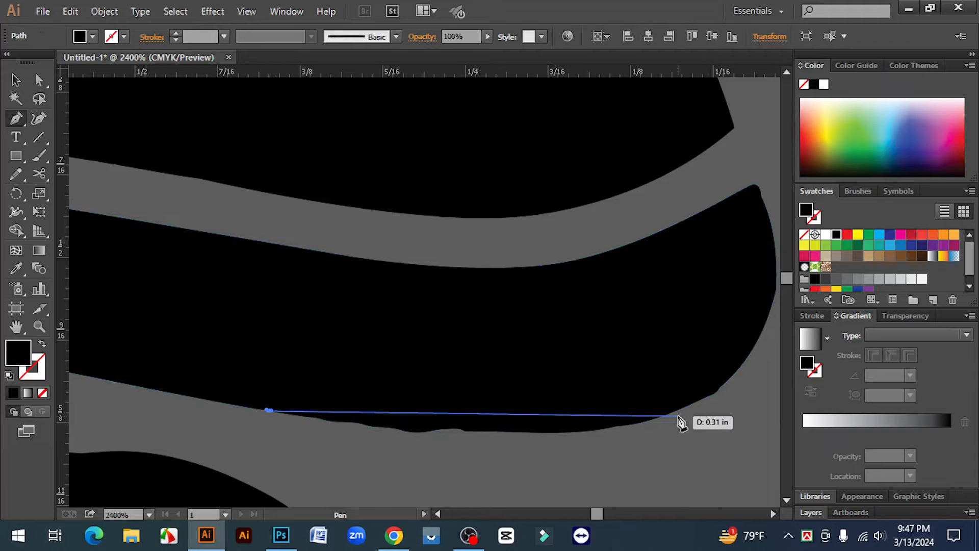
{"action": "left_click_drag", "start_coordinate": [663, 416], "coordinate": [646, 365]}
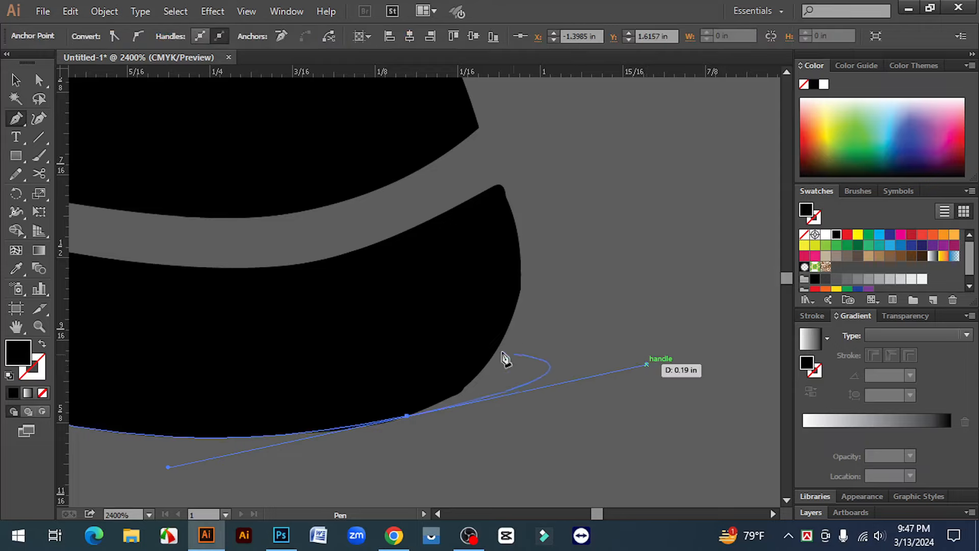
{"action": "left_click_drag", "start_coordinate": [324, 345], "coordinate": [588, 317]}
{"action": "left_click", "coordinate": [444, 297]}
{"action": "left_click_drag", "start_coordinate": [316, 291], "coordinate": [310, 310]}
{"action": "left_click", "coordinate": [266, 380]}
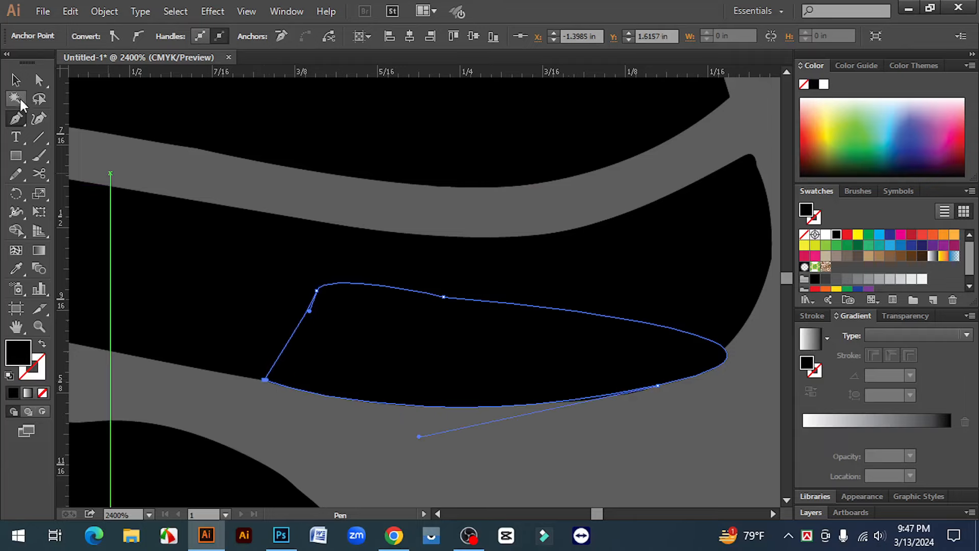
{"action": "left_click", "coordinate": [16, 80]}
{"action": "left_click", "coordinate": [617, 488]}
Select the whole lettering design with its patches and merge the overlapping shapes with Pathfinder Unite.
{"action": "key", "text": "ctrl+minus"}
{"action": "key", "text": "ctrl+minus"}
{"action": "key", "text": "ctrl+minus"}
{"action": "key", "text": "ctrl+minus"}
{"action": "key", "text": "ctrl+minus"}
{"action": "key", "text": "ctrl+minus"}
{"action": "key", "text": "ctrl+minus"}
{"action": "key", "text": "ctrl+minus"}
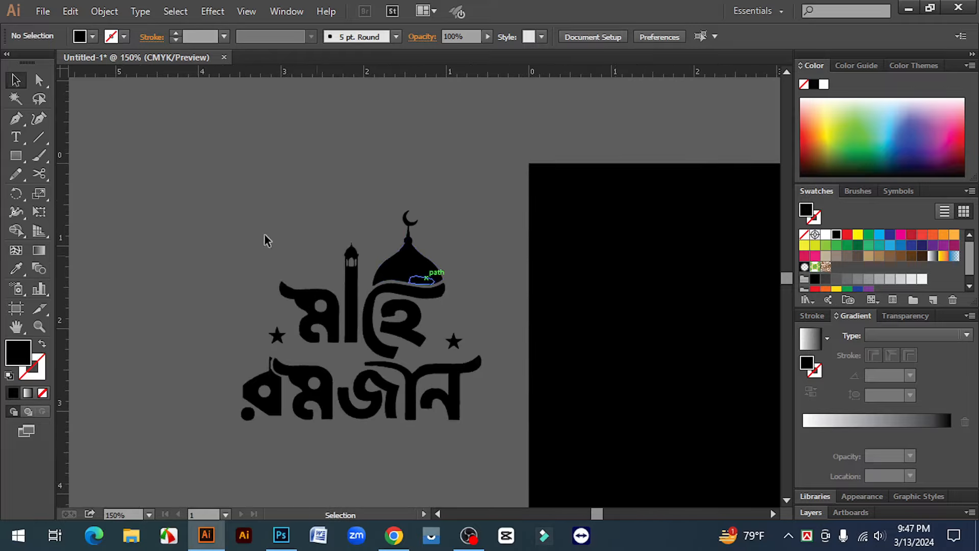
{"action": "left_click_drag", "start_coordinate": [184, 173], "coordinate": [480, 481]}
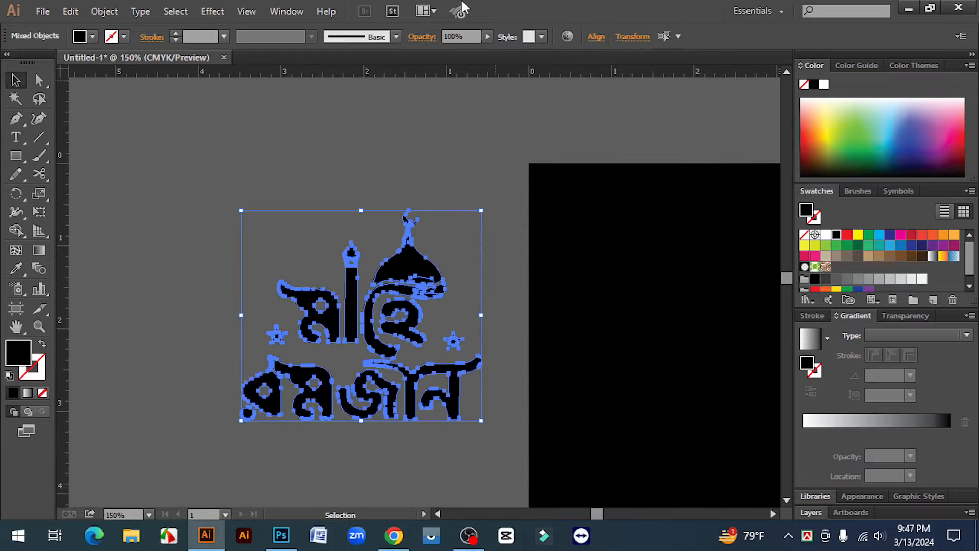
{"action": "left_click", "coordinate": [285, 11]}
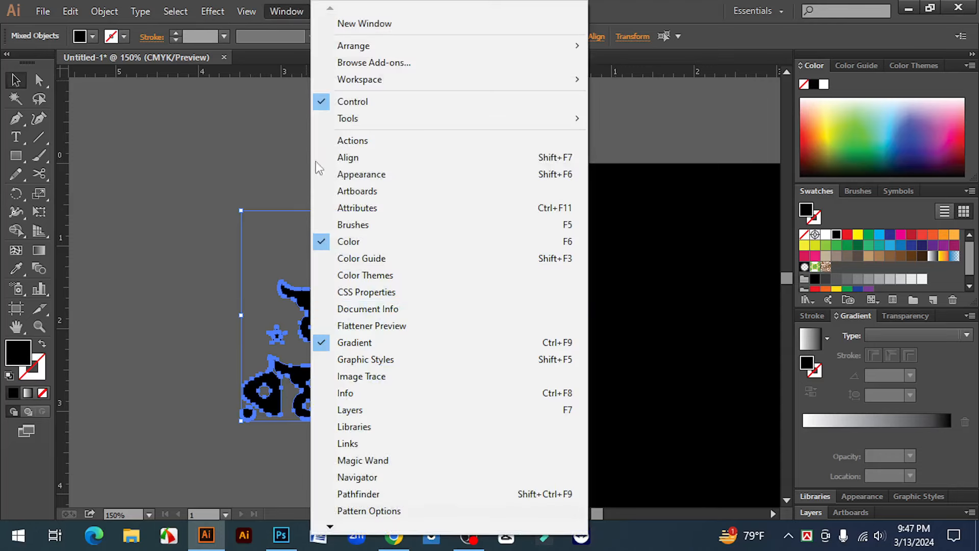
{"action": "left_click", "coordinate": [359, 496]}
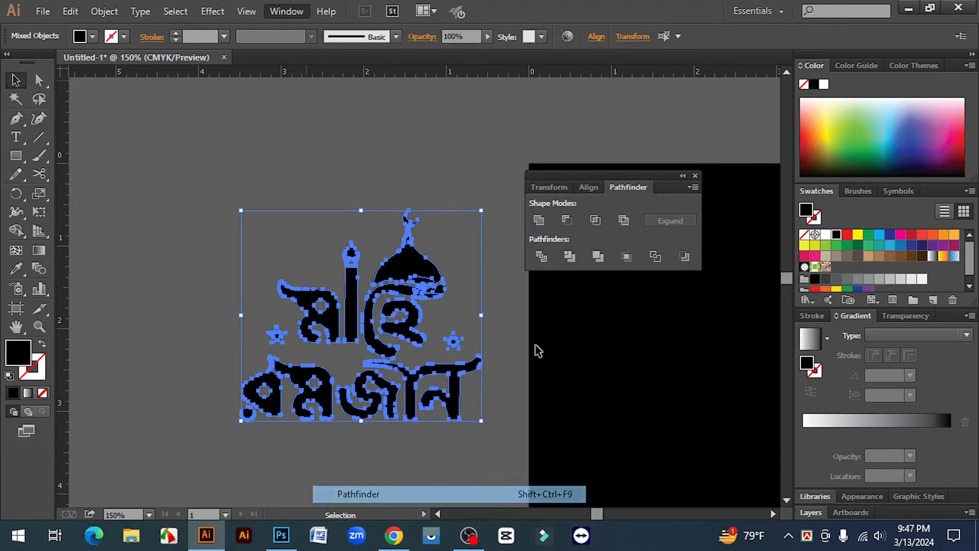
{"action": "left_click", "coordinate": [539, 219]}
{"action": "left_click", "coordinate": [498, 160]}
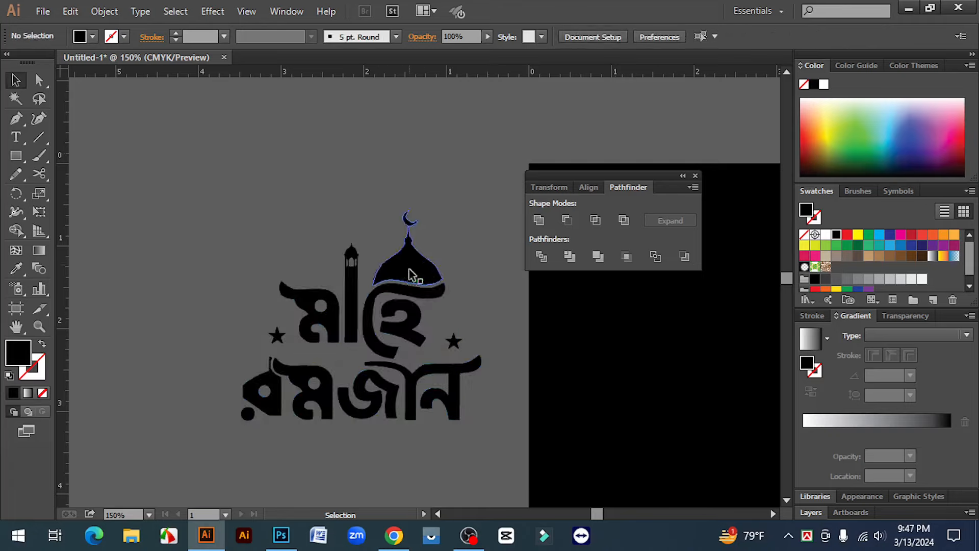
Close the Pathfinder panel, select the whole Bengali lettering with its dome, minaret and stars, and group it into one object.
{"action": "left_click", "coordinate": [695, 176]}
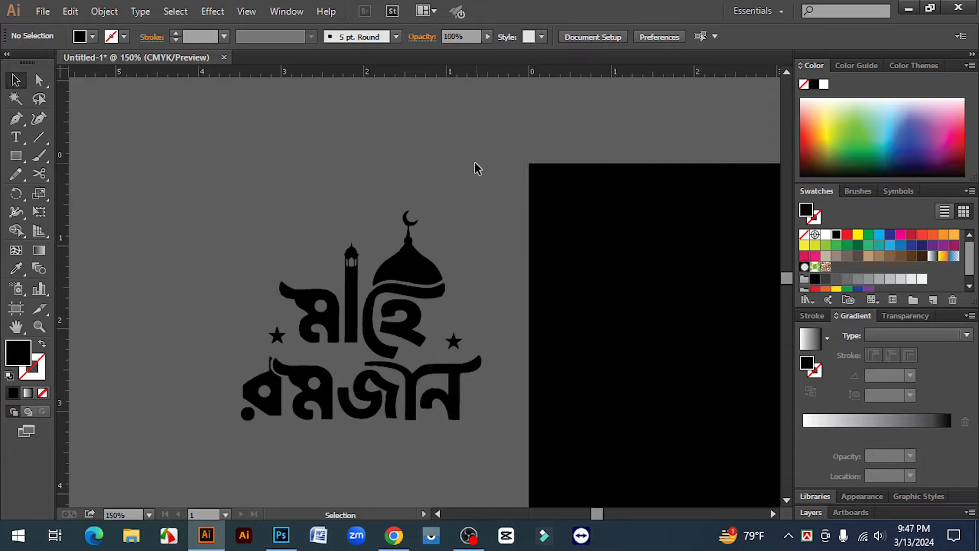
{"action": "key", "text": "ctrl+minus"}
{"action": "left_click_drag", "start_coordinate": [471, 258], "coordinate": [327, 176]}
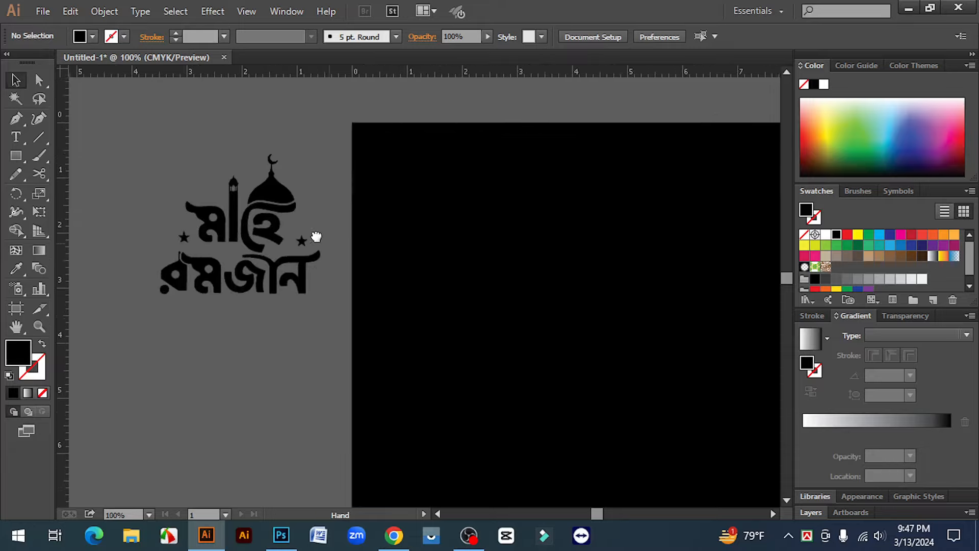
{"action": "left_click_drag", "start_coordinate": [115, 122], "coordinate": [311, 309]}
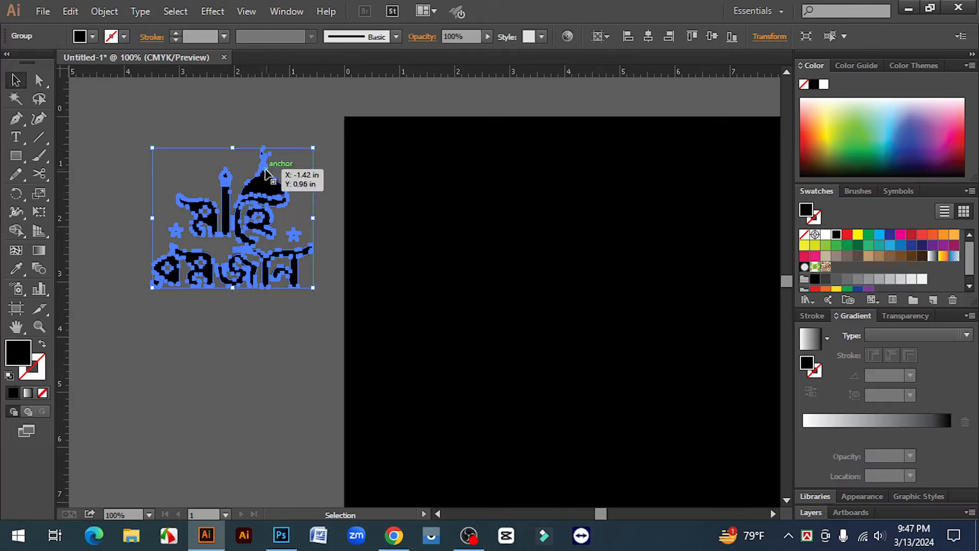
{"action": "right_click", "coordinate": [267, 179]}
{"action": "left_click", "coordinate": [241, 322]}
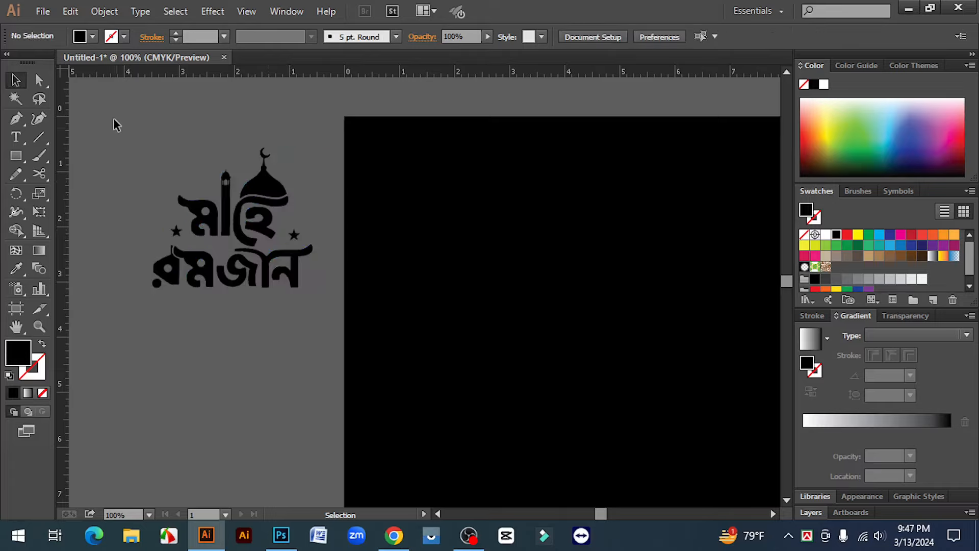
{"action": "left_click_drag", "start_coordinate": [115, 123], "coordinate": [279, 271]}
{"action": "left_click_drag", "start_coordinate": [313, 321], "coordinate": [315, 320]}
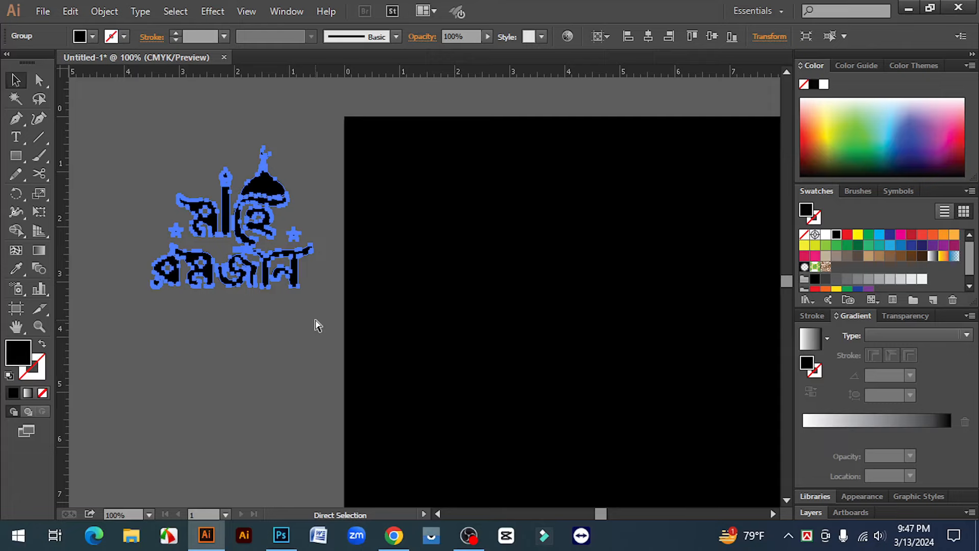
{"action": "key", "text": "ctrl+g"}
Fill the grouped lettering design with the red swatch.
{"action": "left_click", "coordinate": [295, 342]}
{"action": "left_click", "coordinate": [265, 192]}
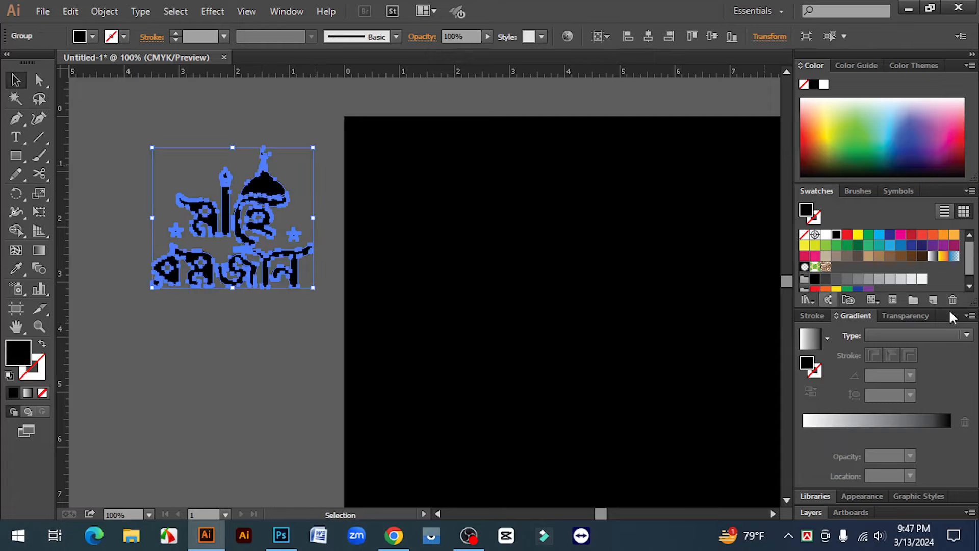
{"action": "left_click", "coordinate": [846, 235]}
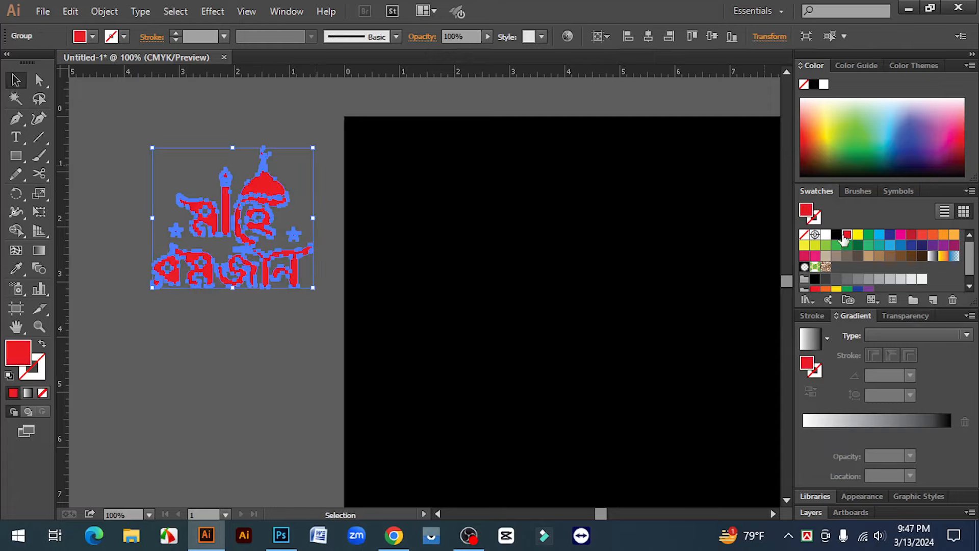
Enlarge the red lettering group proportionally and position it on the black artboard, within its right-hand part.
{"action": "key", "text": "ctrl+minus"}
{"action": "key", "text": "ctrl+minus"}
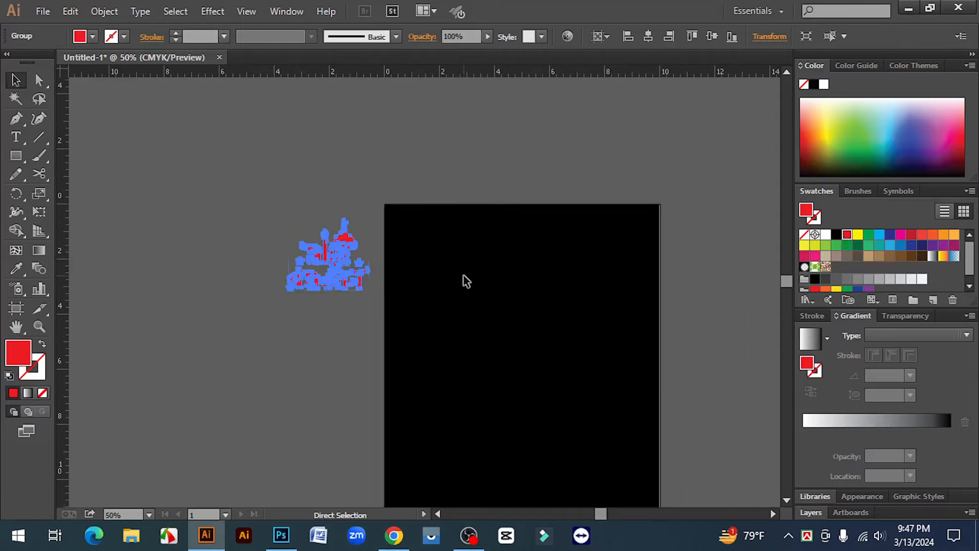
{"action": "left_click_drag", "start_coordinate": [463, 332], "coordinate": [406, 258]}
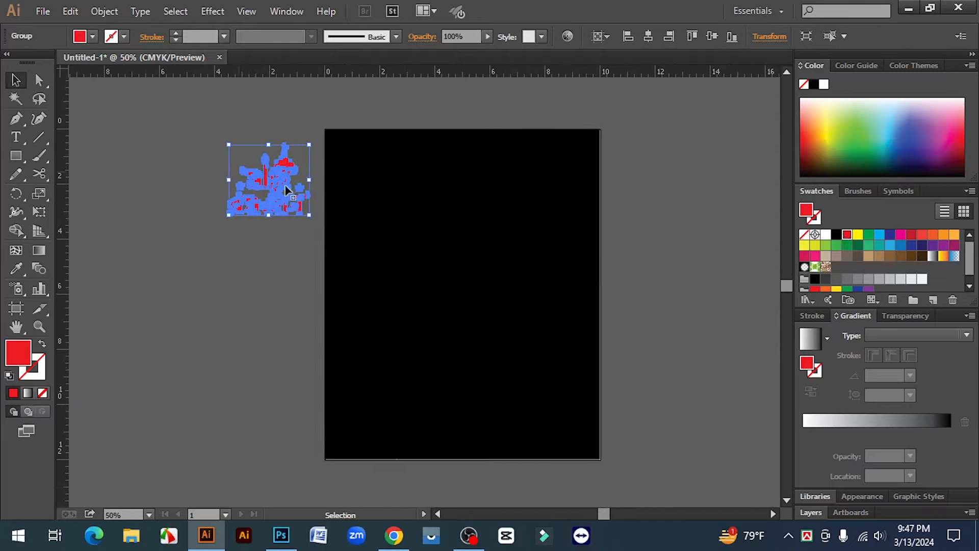
{"action": "left_click_drag", "start_coordinate": [309, 215], "coordinate": [350, 287]}
{"action": "left_click_drag", "start_coordinate": [317, 156], "coordinate": [552, 234]}
{"action": "left_click_drag", "start_coordinate": [515, 271], "coordinate": [515, 271]}
{"action": "left_click_drag", "start_coordinate": [422, 331], "coordinate": [401, 347]}
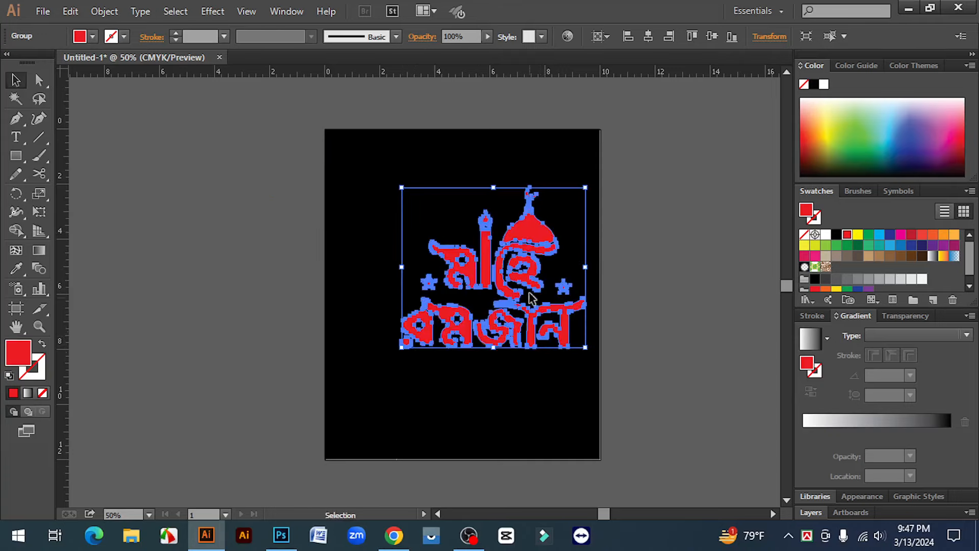
{"action": "left_click_drag", "start_coordinate": [536, 237], "coordinate": [543, 261]}
{"action": "left_click", "coordinate": [688, 276]}
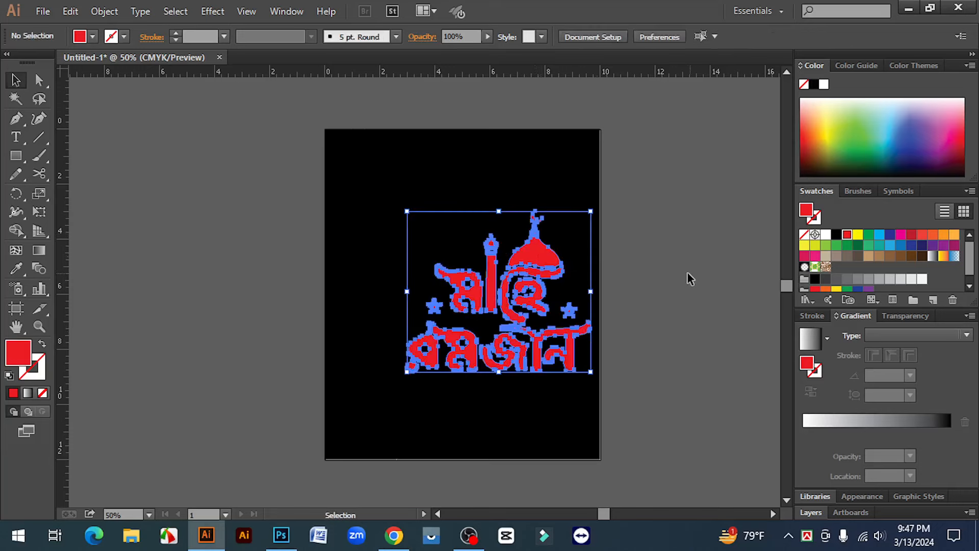
Place the lantern image 7879879-01 from the Desktop beside the black artboard at about 6.1 in square.
{"action": "left_click", "coordinate": [43, 12]}
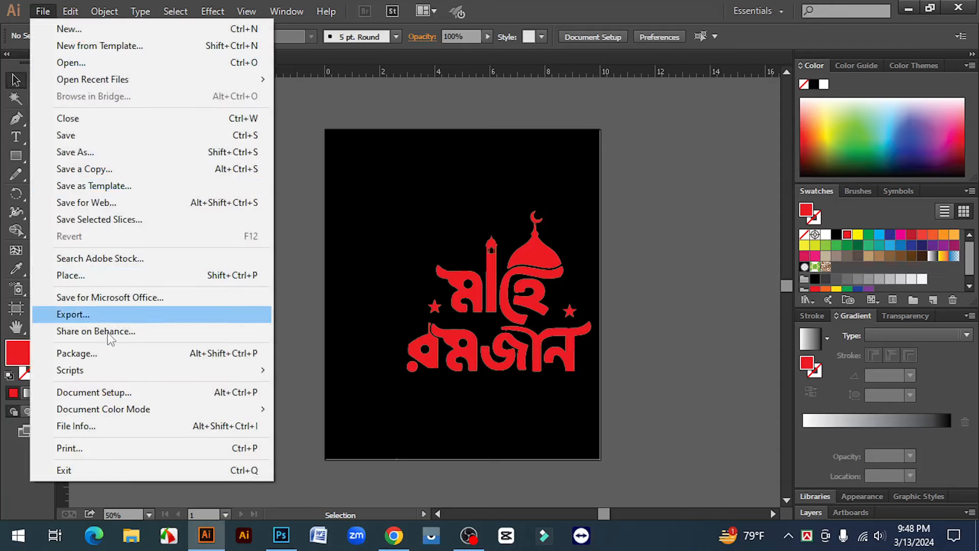
{"action": "left_click", "coordinate": [102, 275]}
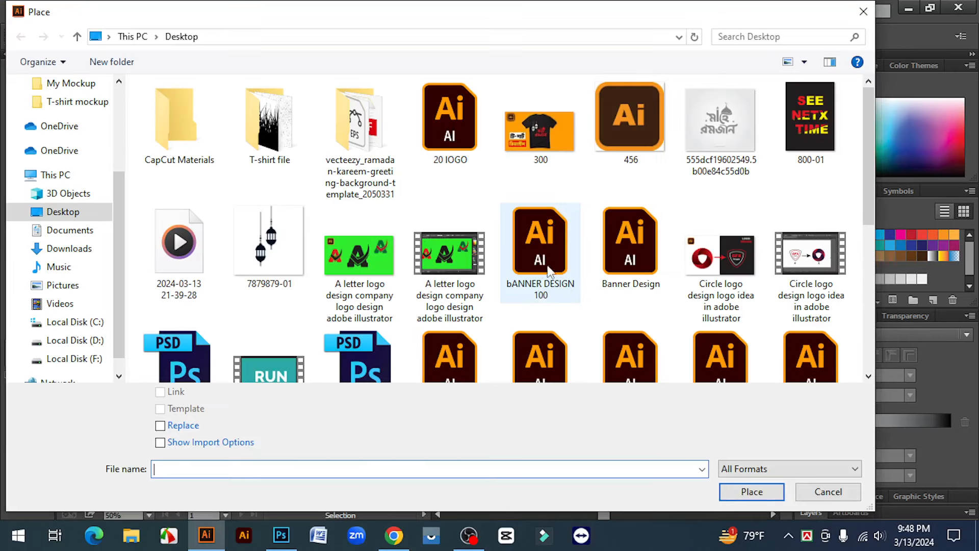
{"action": "left_click", "coordinate": [264, 265]}
{"action": "left_click", "coordinate": [742, 492]}
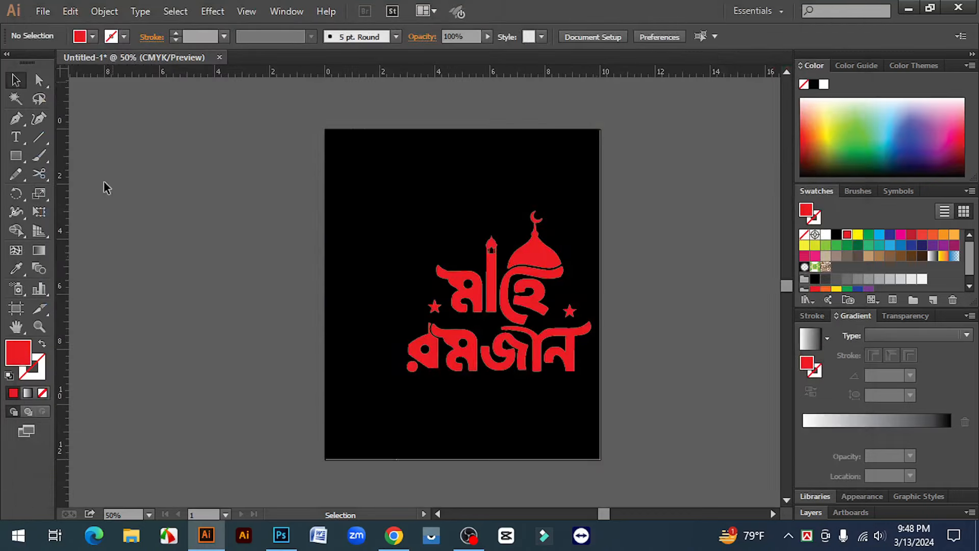
{"action": "left_click_drag", "start_coordinate": [101, 158], "coordinate": [279, 412]}
{"action": "left_click", "coordinate": [227, 373]}
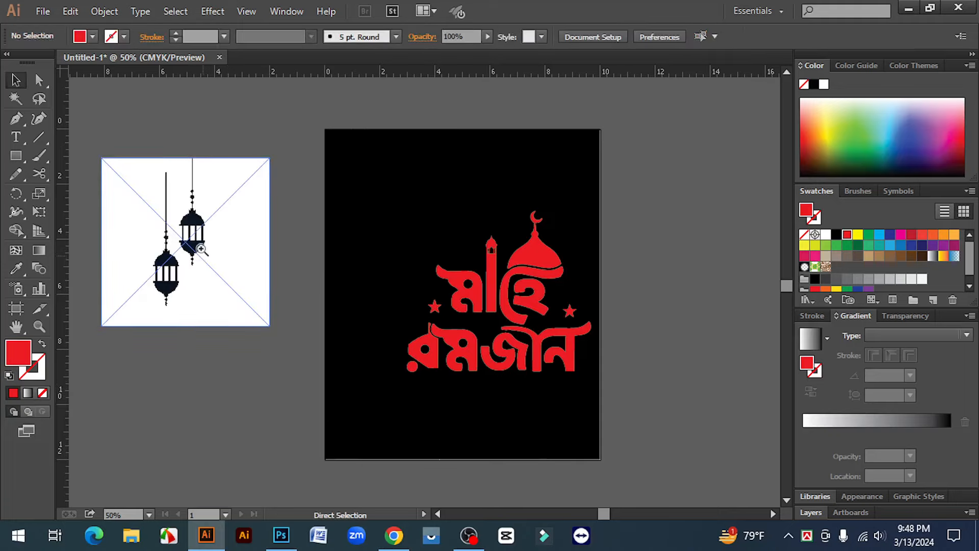
Convert the placed lantern image with Image Trace using the default preset, accepting the large-image tracing.
{"action": "left_click", "coordinate": [201, 239], "text": "ctrl"}
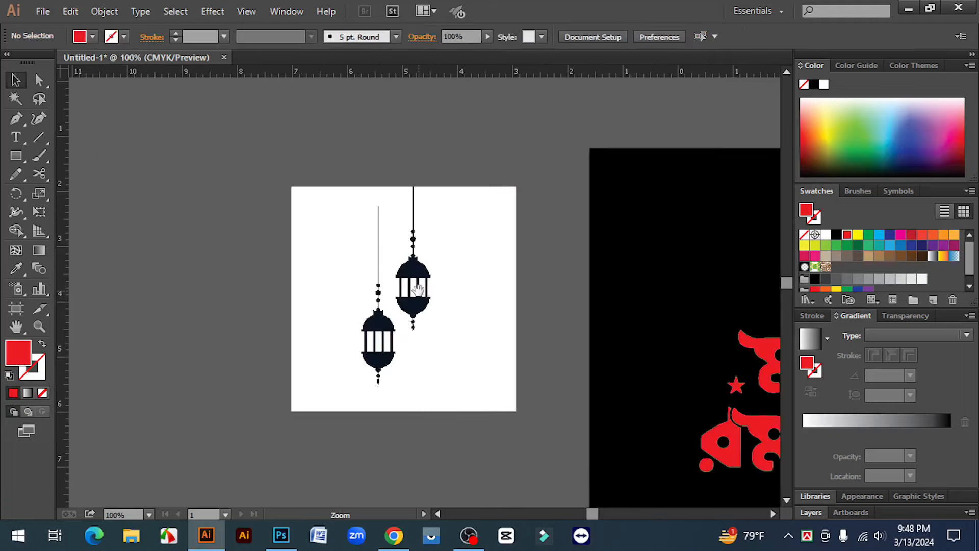
{"action": "left_click", "coordinate": [413, 300], "text": "ctrl"}
{"action": "scroll", "coordinate": [403, 230], "scroll_direction": "down", "scroll_amount": 2}
{"action": "left_click", "coordinate": [392, 190]}
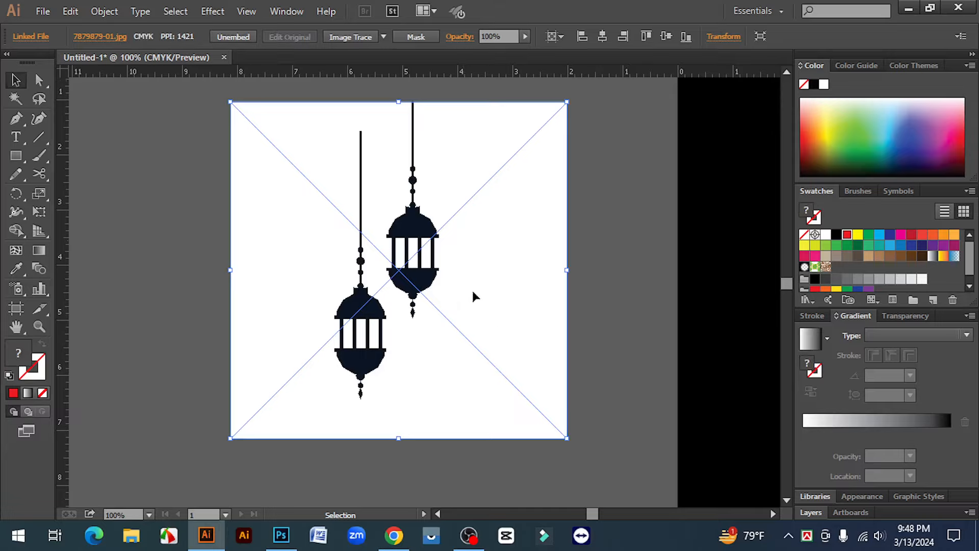
{"action": "scroll", "coordinate": [429, 306], "scroll_direction": "up", "scroll_amount": 2}
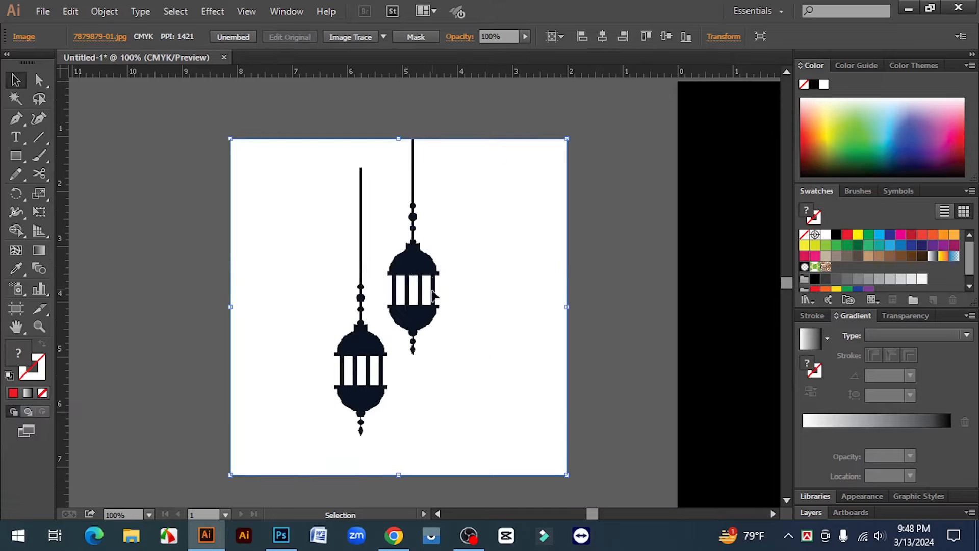
{"action": "left_click", "coordinate": [611, 243]}
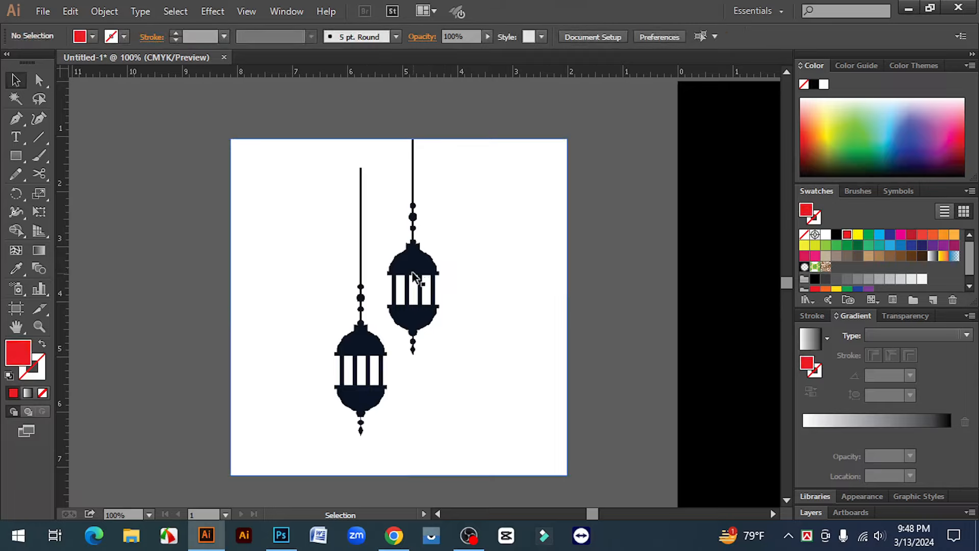
{"action": "left_click", "coordinate": [419, 268]}
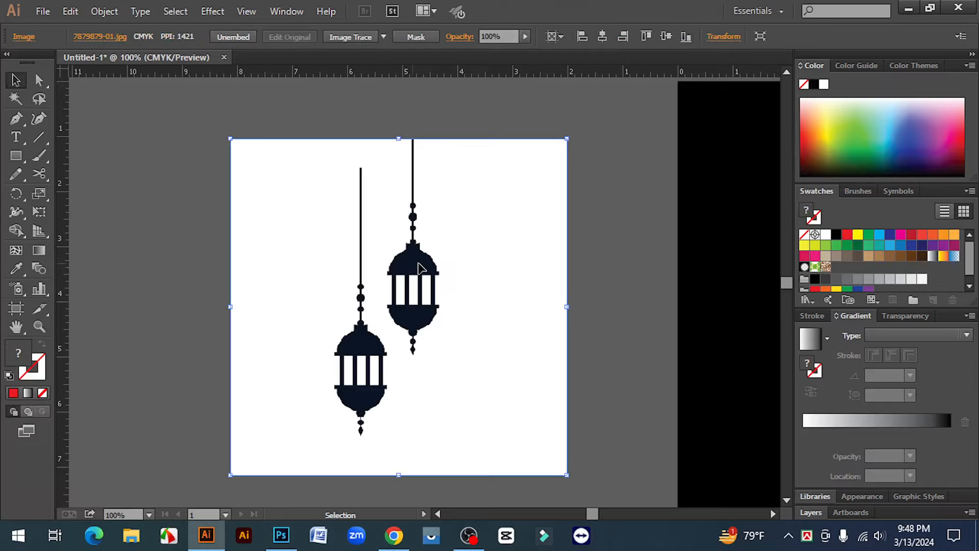
{"action": "left_click", "coordinate": [356, 38]}
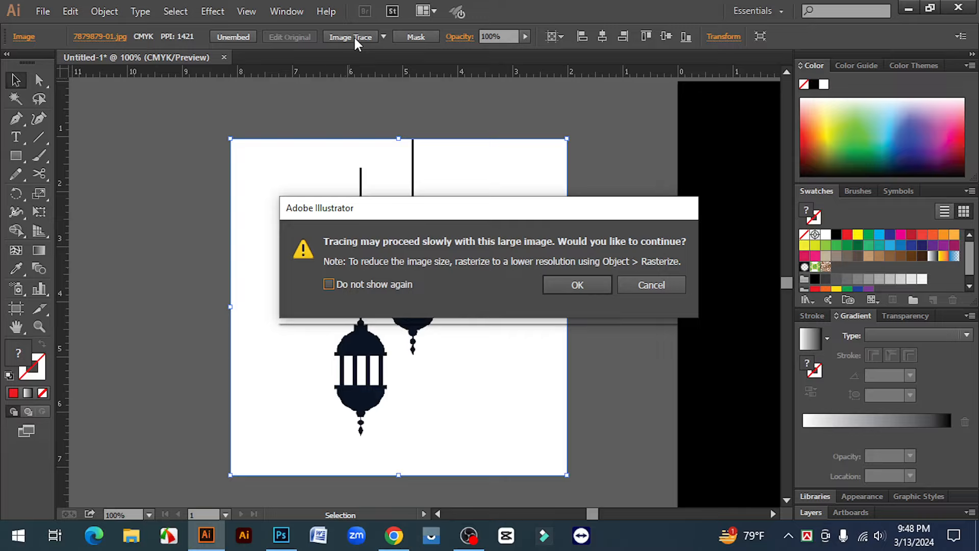
{"action": "left_click", "coordinate": [599, 286]}
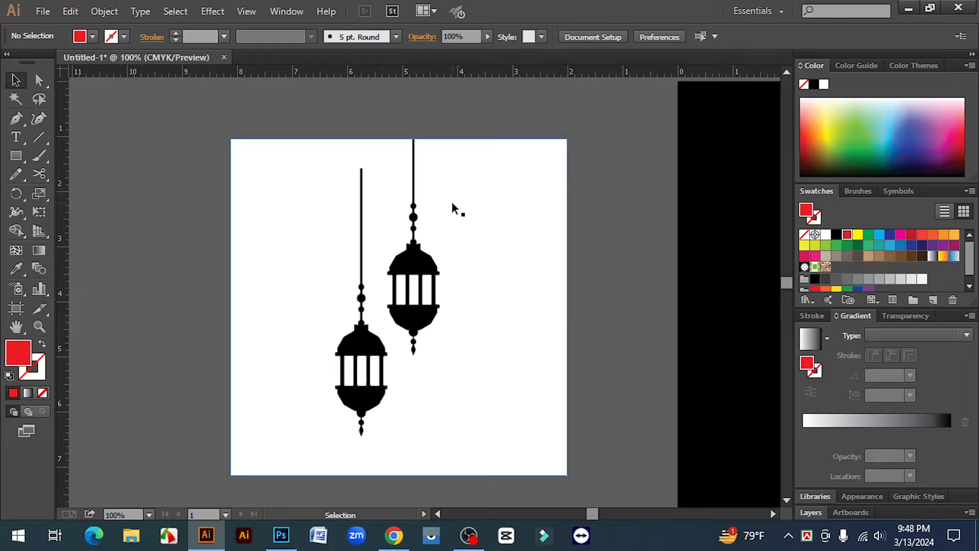
Expand the lantern tracing result into editable vector paths.
{"action": "left_click", "coordinate": [451, 201]}
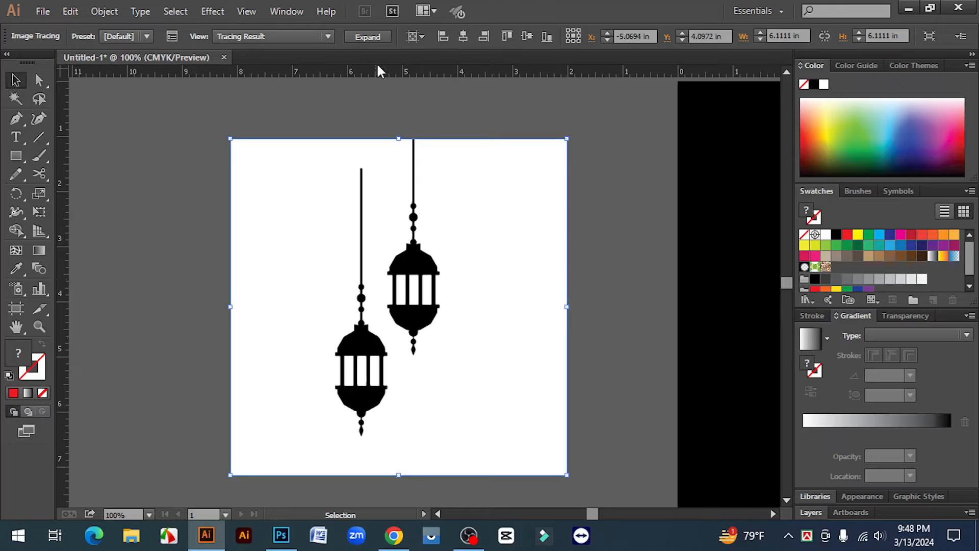
{"action": "left_click", "coordinate": [369, 37]}
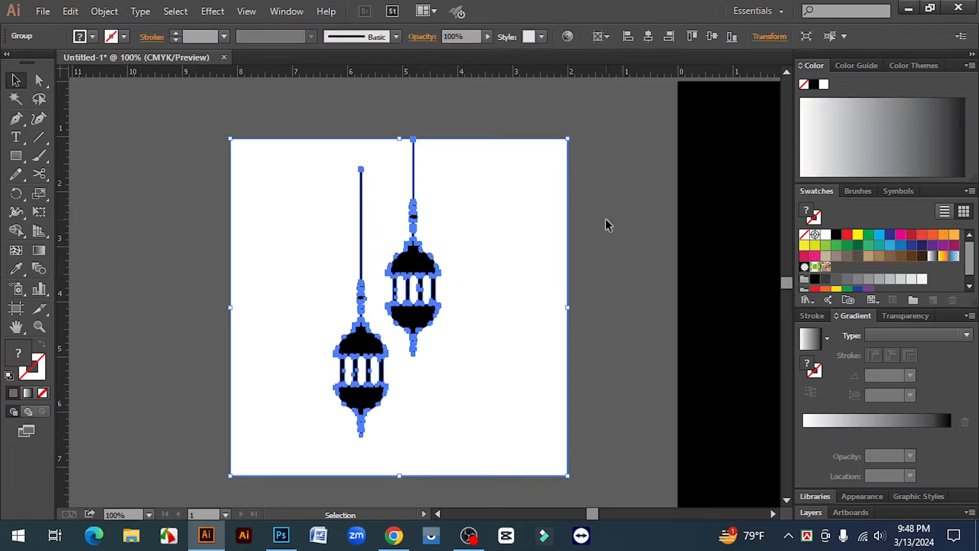
{"action": "left_click", "coordinate": [465, 216]}
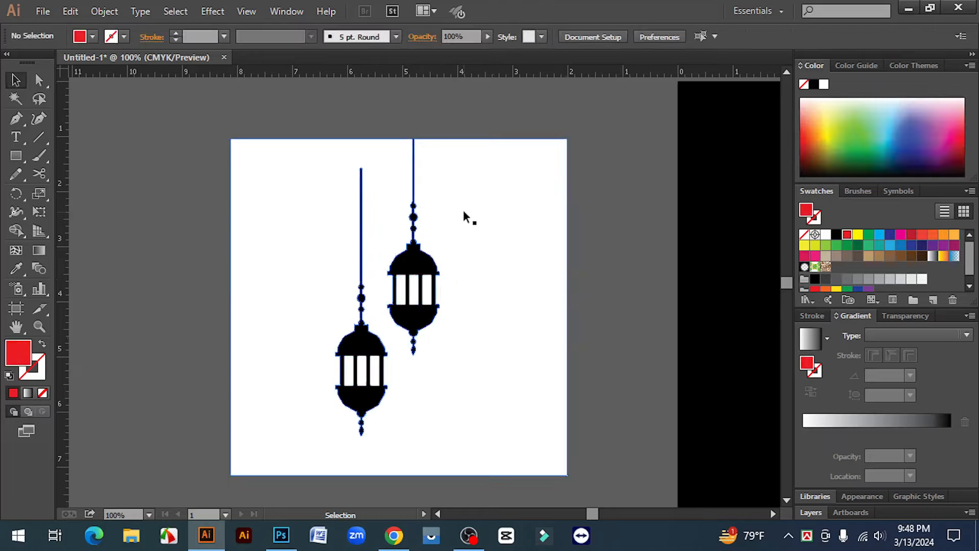
Ungroup the expanded lantern artwork and delete its white background shape.
{"action": "left_click", "coordinate": [524, 228]}
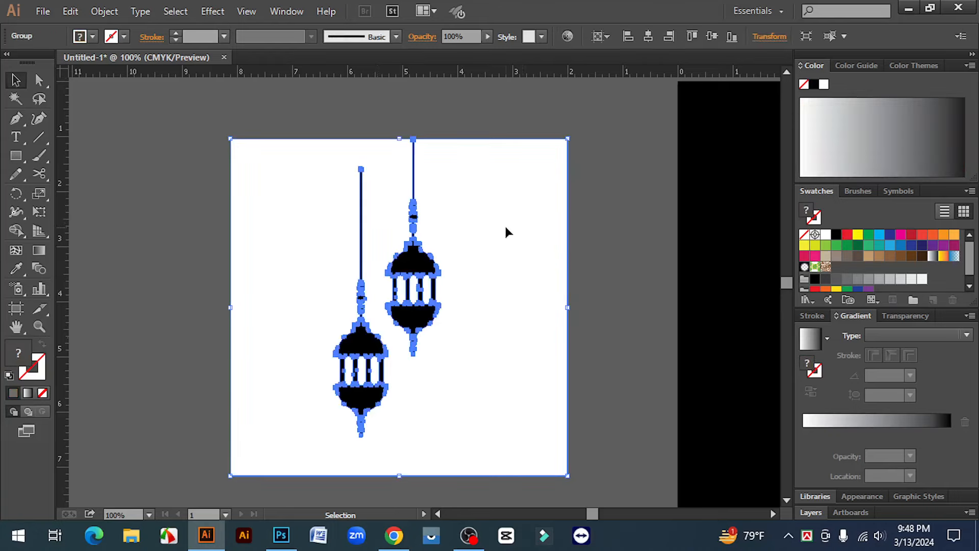
{"action": "left_click", "coordinate": [105, 11]}
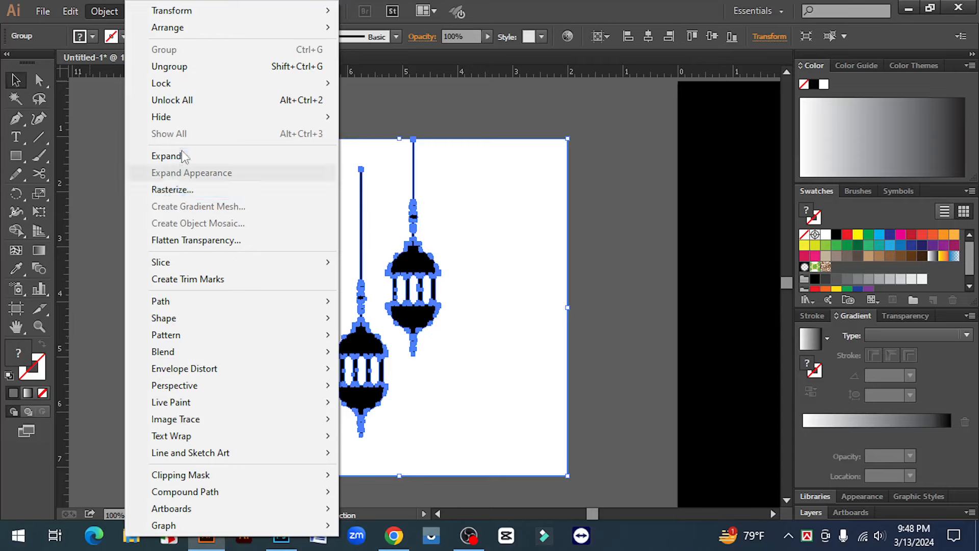
{"action": "key", "text": "Escape"}
{"action": "right_click", "coordinate": [469, 161]}
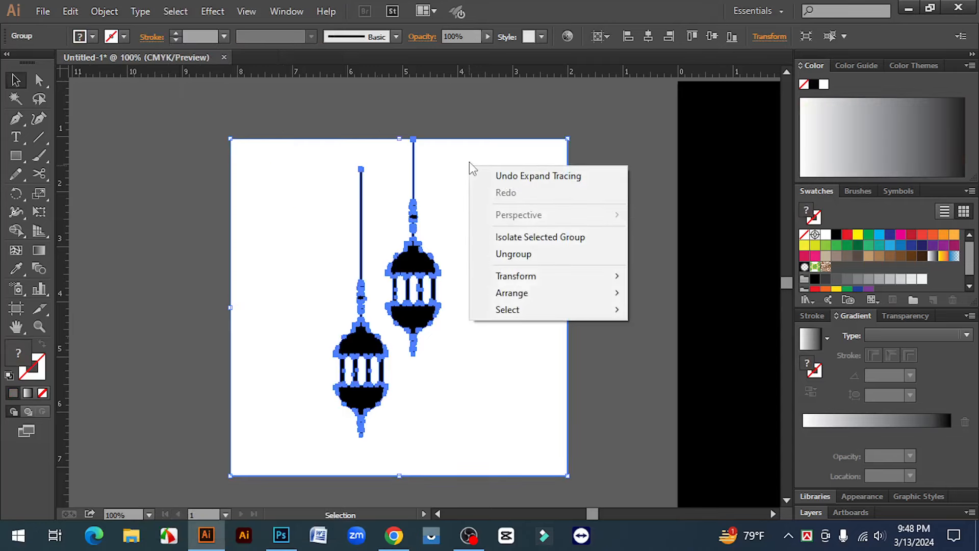
{"action": "left_click", "coordinate": [564, 254]}
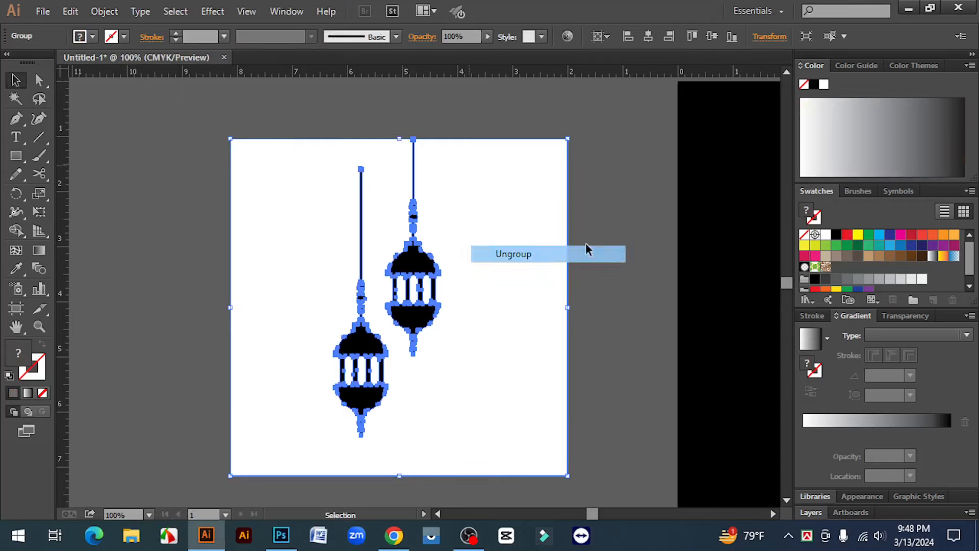
{"action": "right_click", "coordinate": [515, 196]}
{"action": "left_click", "coordinate": [536, 173]}
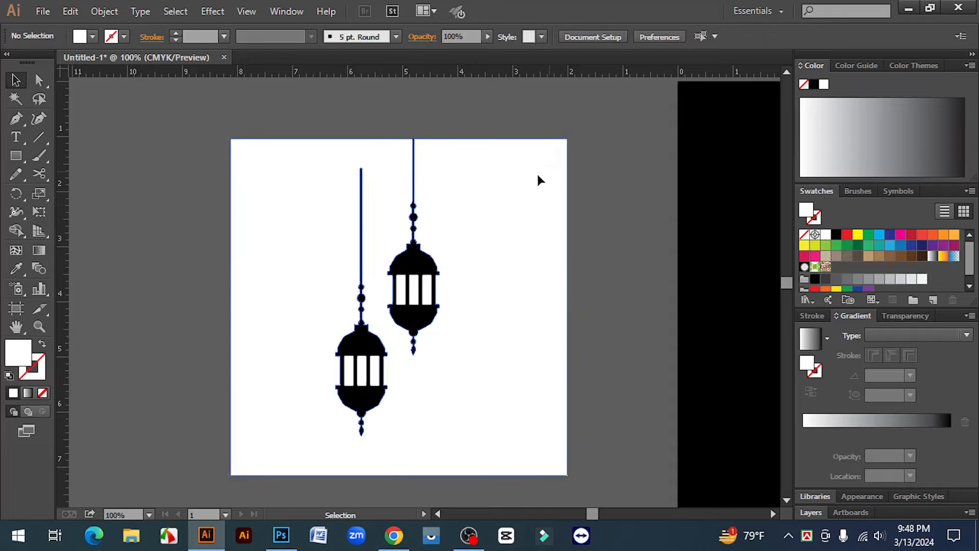
{"action": "left_click_drag", "start_coordinate": [537, 175], "coordinate": [616, 228]}
{"action": "key", "text": "Delete"}
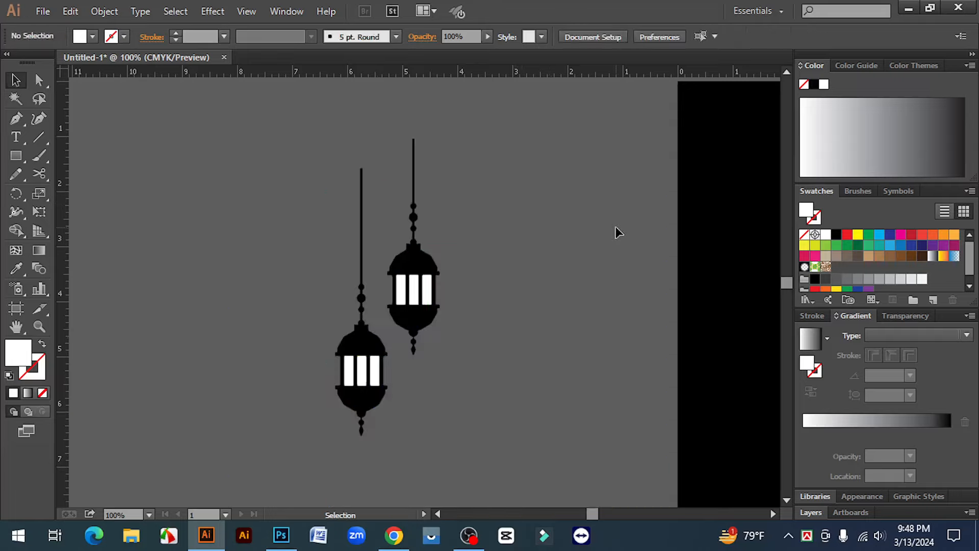
{"action": "scroll", "coordinate": [412, 128], "scroll_direction": "down", "scroll_amount": 2}
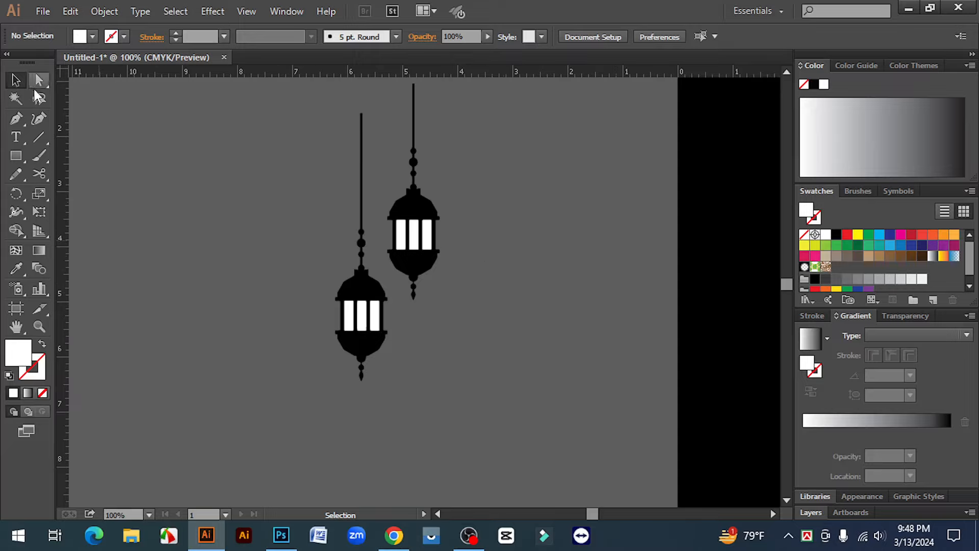
{"action": "left_click", "coordinate": [39, 79]}
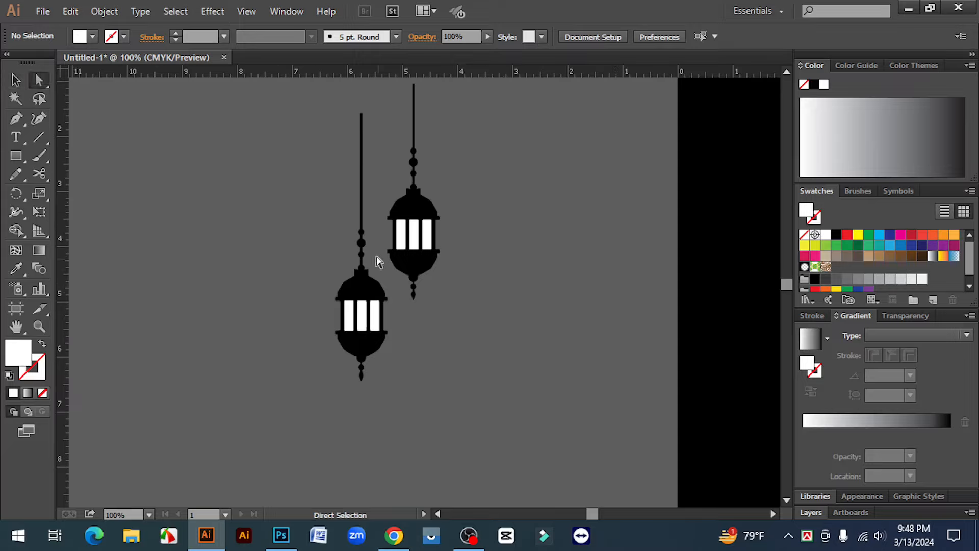
{"action": "left_click", "coordinate": [427, 235]}
{"action": "left_click", "coordinate": [518, 297]}
{"action": "left_click", "coordinate": [430, 274], "text": "ctrl+space"}
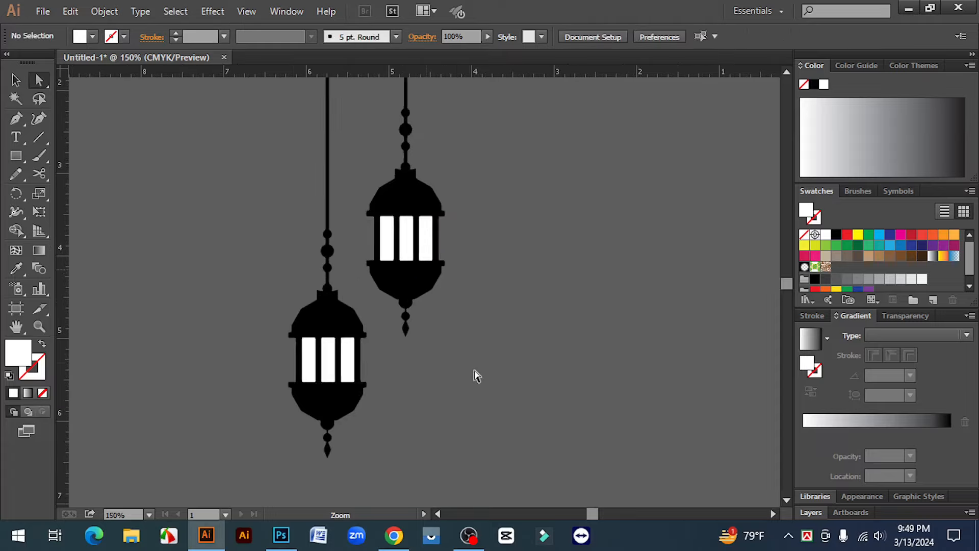
{"action": "left_click", "coordinate": [389, 239]}
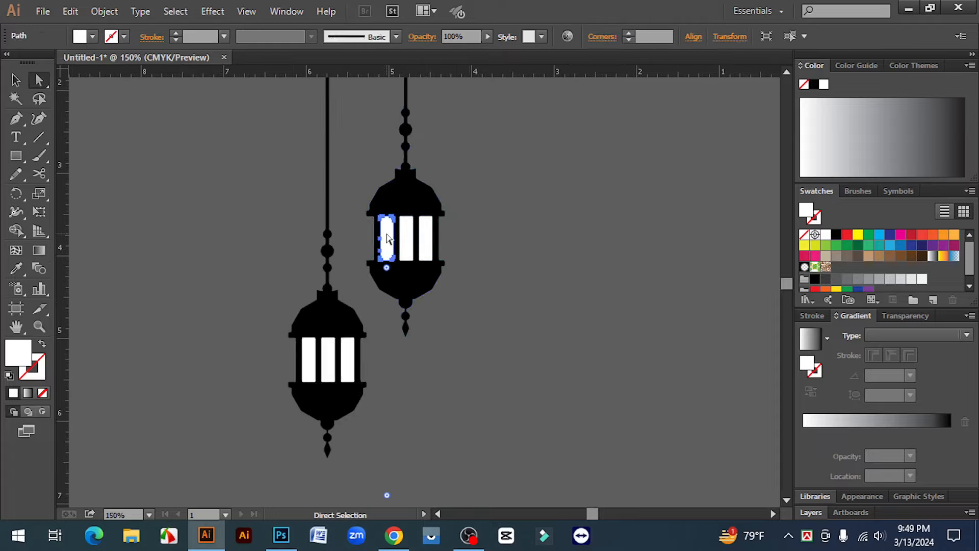
{"action": "left_click", "coordinate": [16, 80]}
{"action": "left_click", "coordinate": [514, 345]}
{"action": "left_click", "coordinate": [405, 186]}
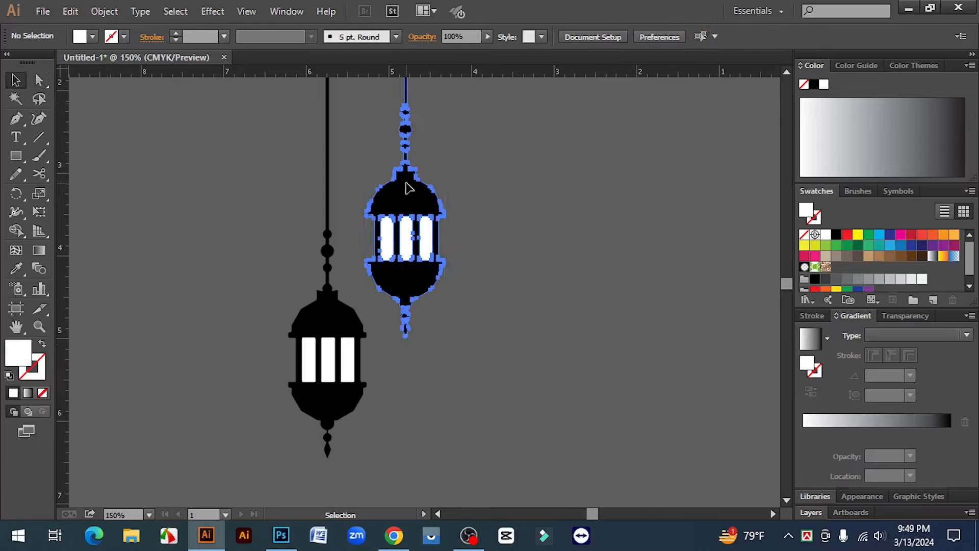
{"action": "left_click", "coordinate": [590, 262]}
Fill the three white window bars of the higher lantern with the orange swatch.
{"action": "left_click", "coordinate": [386, 237]}
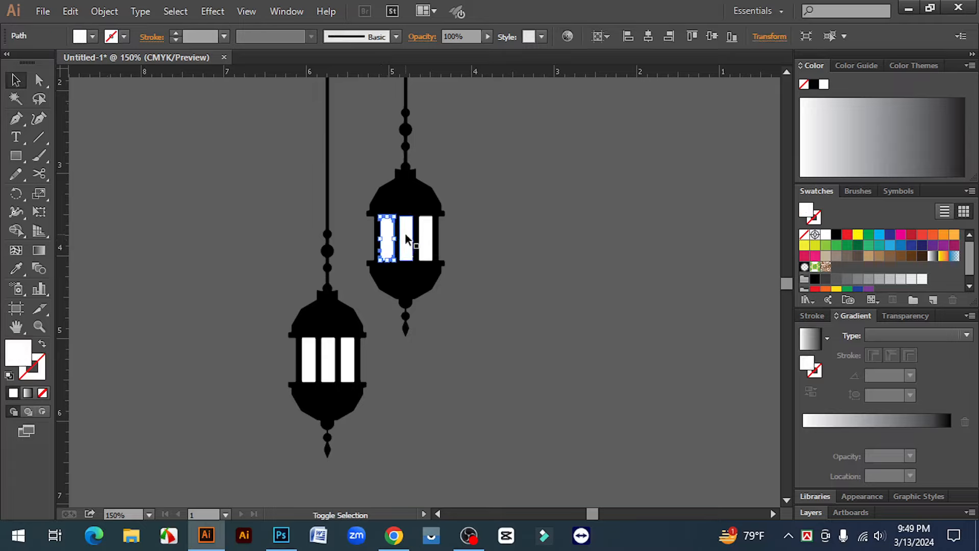
{"action": "left_click", "coordinate": [406, 238], "text": "shift"}
{"action": "left_click", "coordinate": [427, 231], "text": "shift"}
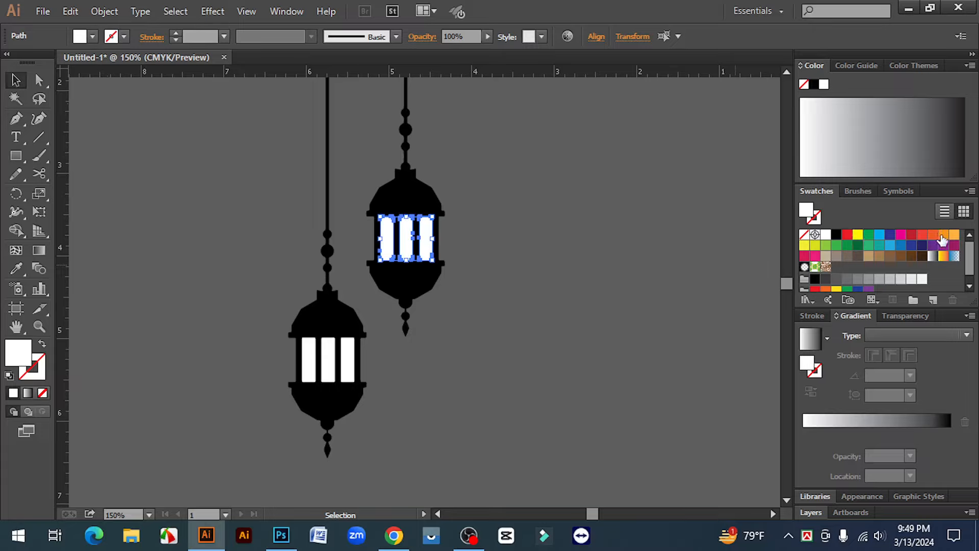
{"action": "left_click", "coordinate": [942, 236]}
{"action": "left_click", "coordinate": [671, 308]}
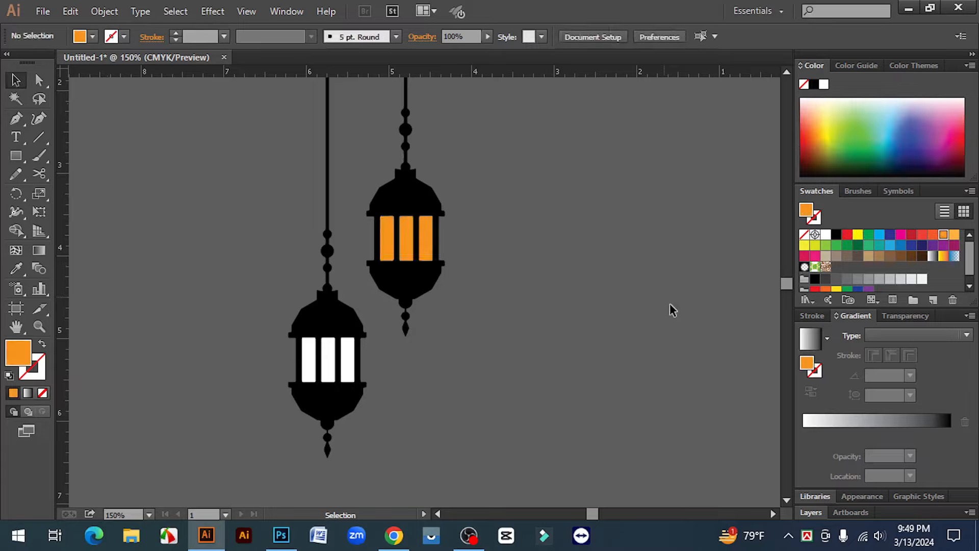
Fill the three white window bars of the lower lantern with the same orange swatch.
{"action": "left_click", "coordinate": [310, 357], "text": "shift"}
{"action": "left_click", "coordinate": [331, 361], "text": "shift"}
{"action": "left_click", "coordinate": [348, 360], "text": "shift"}
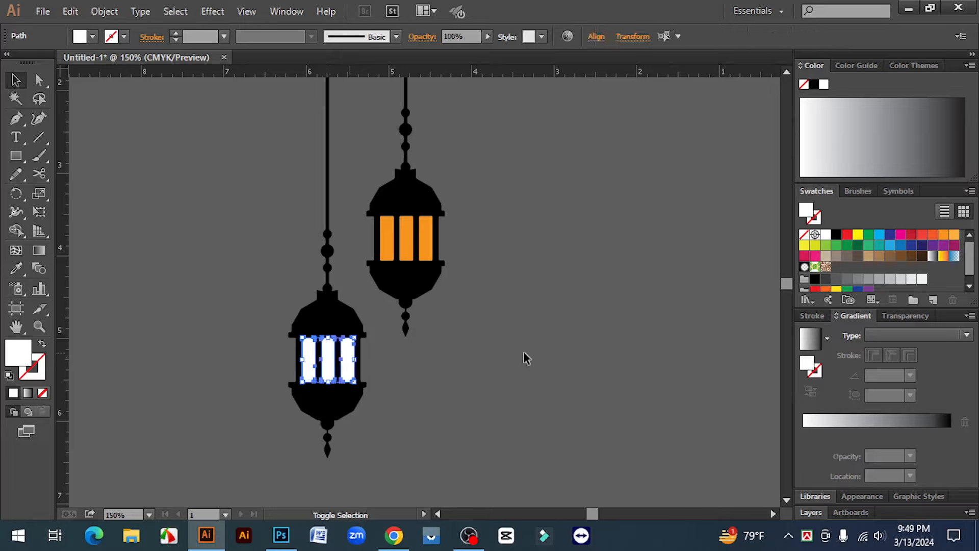
{"action": "left_click", "coordinate": [945, 237]}
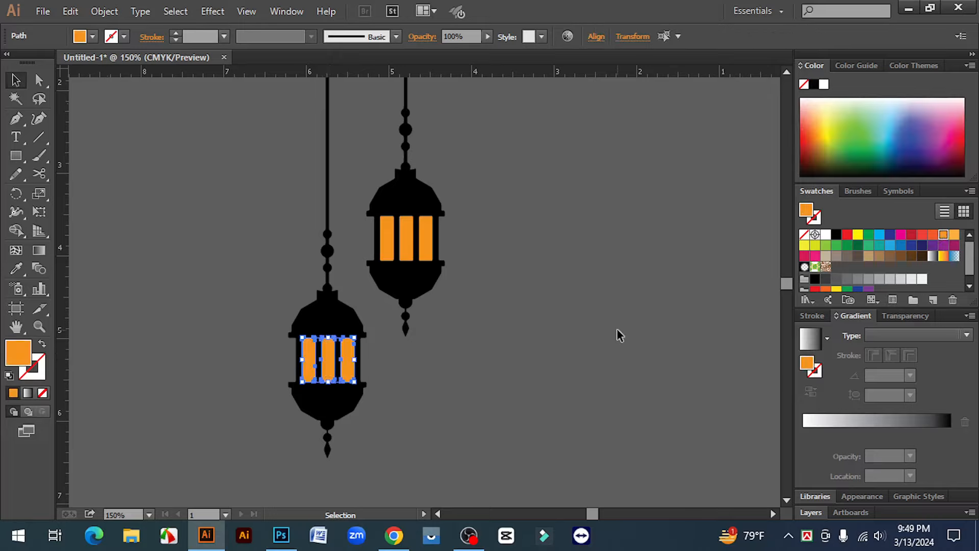
{"action": "left_click", "coordinate": [617, 335]}
Change the black bodies and hanging cords of both lanterns to white.
{"action": "left_click_drag", "start_coordinate": [372, 125], "coordinate": [446, 168]}
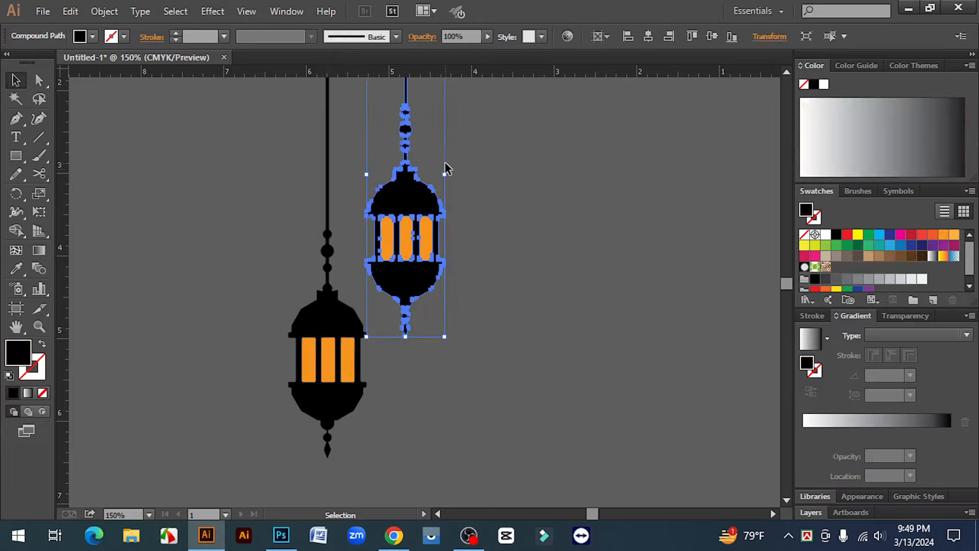
{"action": "left_click", "coordinate": [827, 235]}
{"action": "left_click", "coordinate": [577, 270]}
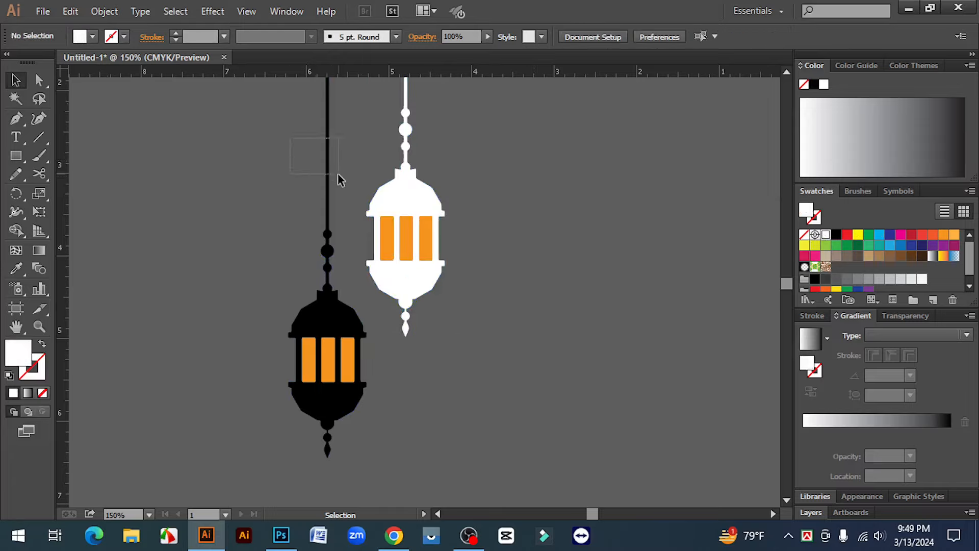
{"action": "left_click_drag", "start_coordinate": [338, 173], "coordinate": [338, 174]}
{"action": "left_click", "coordinate": [827, 236]}
{"action": "left_click", "coordinate": [614, 315]}
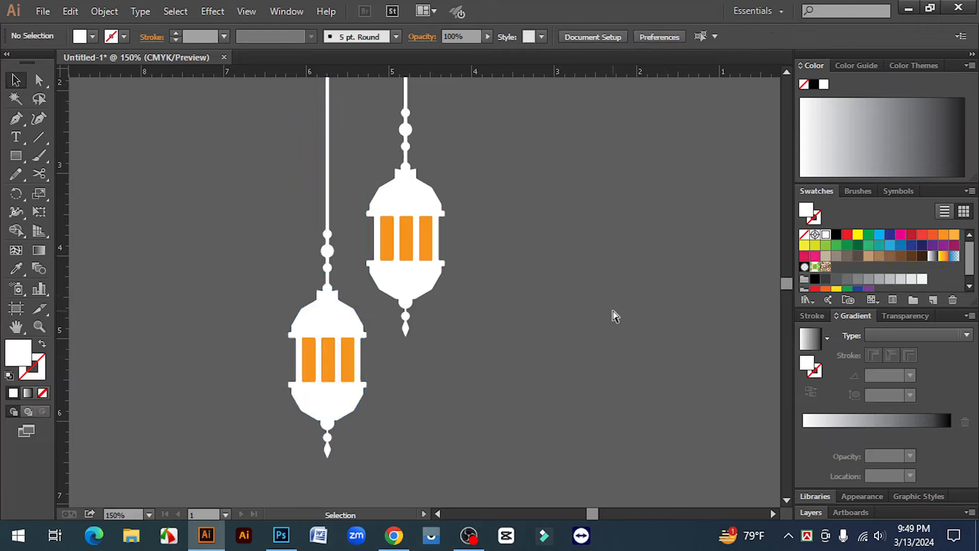
Group all six orange window bars of the two lanterns into one object.
{"action": "key", "text": "ctrl+minus"}
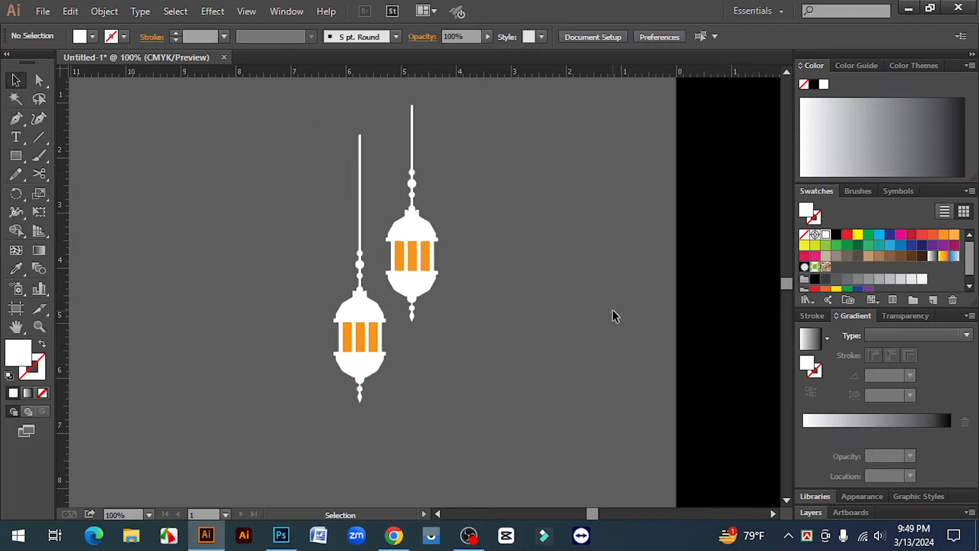
{"action": "left_click", "coordinate": [424, 262]}
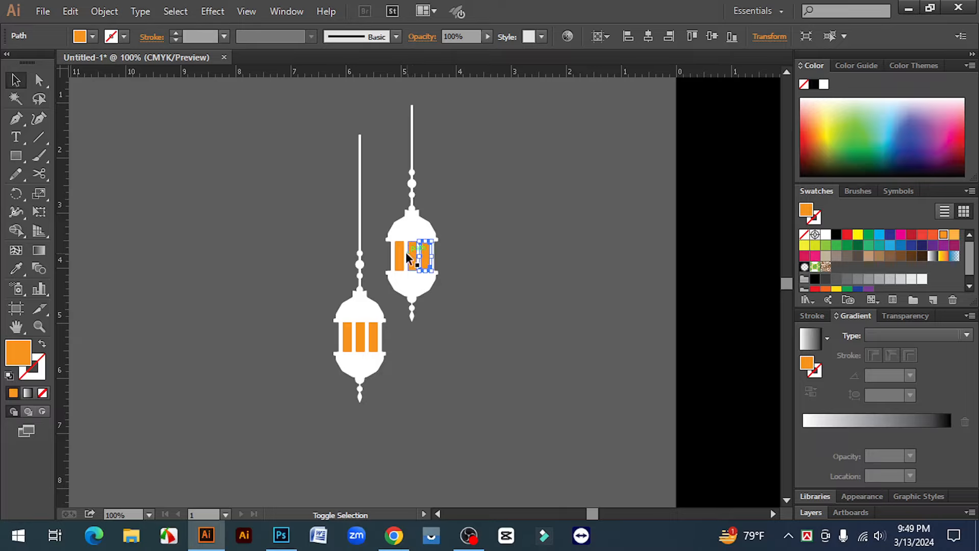
{"action": "left_click", "coordinate": [463, 350]}
{"action": "key", "text": "ctrl+plus"}
{"action": "left_click", "coordinate": [434, 272]}
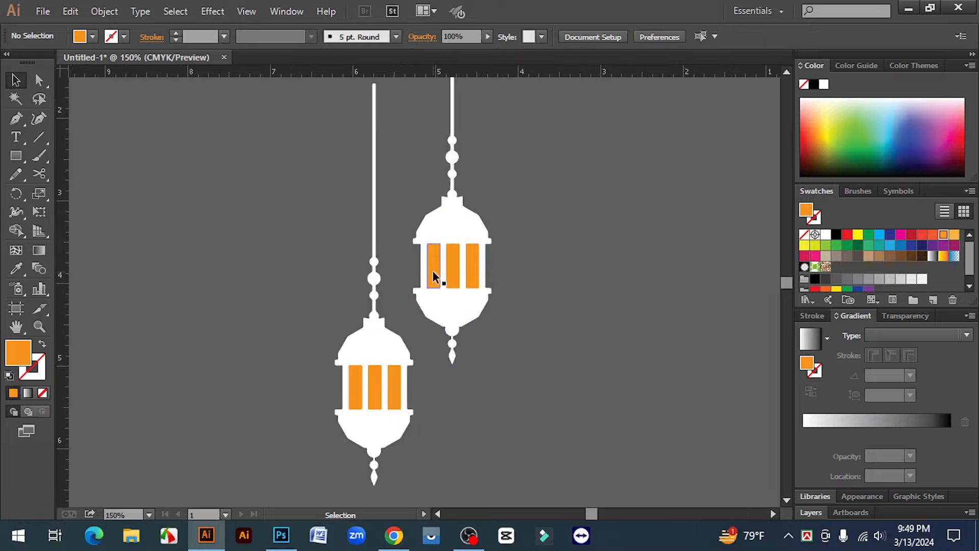
{"action": "left_click", "coordinate": [468, 264], "text": "shift"}
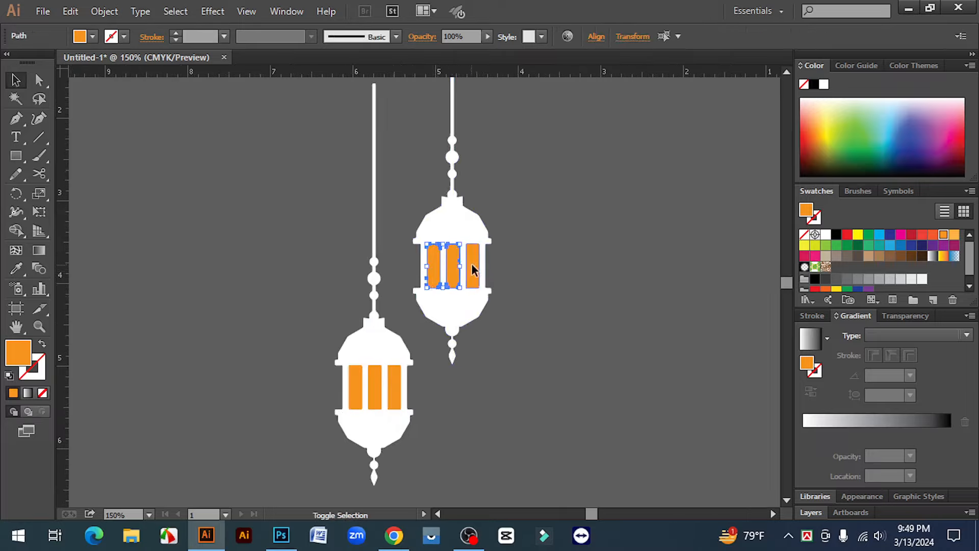
{"action": "left_click", "coordinate": [399, 398], "text": "shift"}
{"action": "left_click", "coordinate": [377, 385], "text": "shift"}
{"action": "left_click", "coordinate": [357, 378], "text": "shift"}
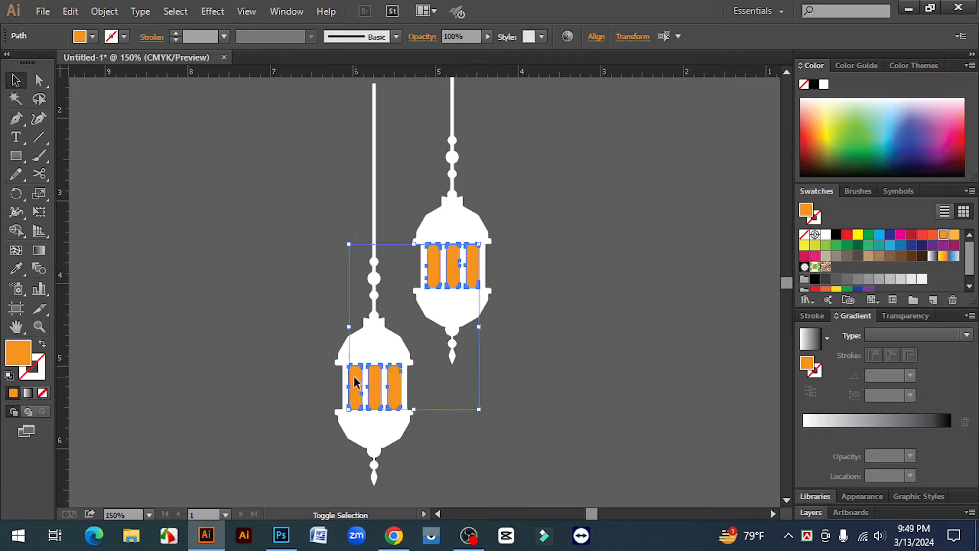
{"action": "right_click", "coordinate": [356, 378]}
{"action": "left_click", "coordinate": [409, 223]}
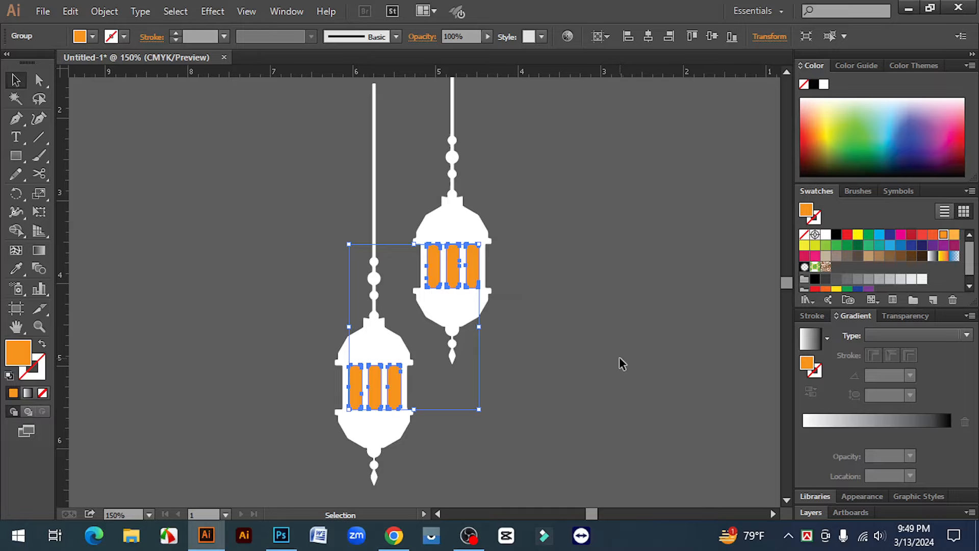
{"action": "left_click", "coordinate": [623, 357]}
Recolour the grouped lantern window bars with the cyan blue swatch.
{"action": "left_click", "coordinate": [476, 261]}
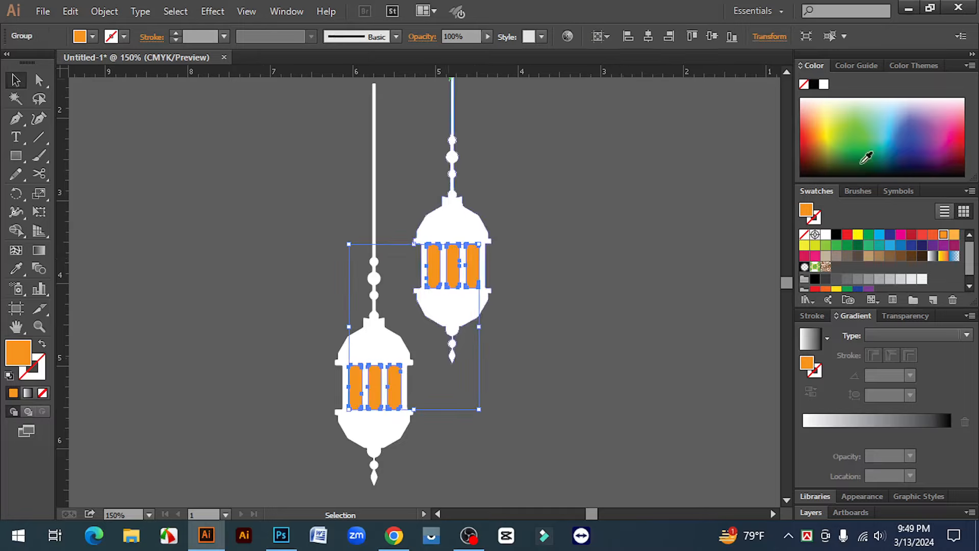
{"action": "left_click", "coordinate": [878, 236]}
{"action": "left_click", "coordinate": [611, 396]}
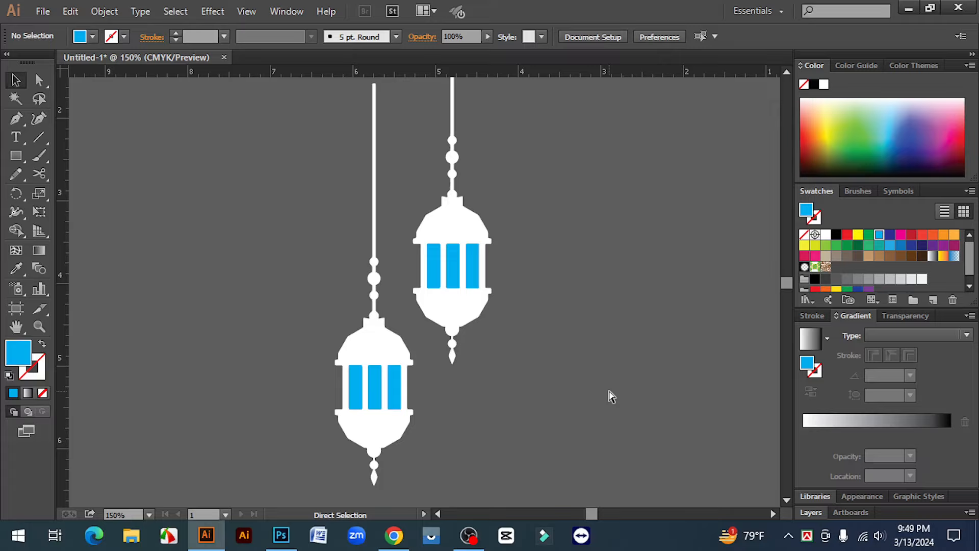
Try orange on the grouped window bars of both lanterns and return them to cyan blue.
{"action": "key", "text": "ctrl+minus"}
{"action": "left_click", "coordinate": [428, 295]}
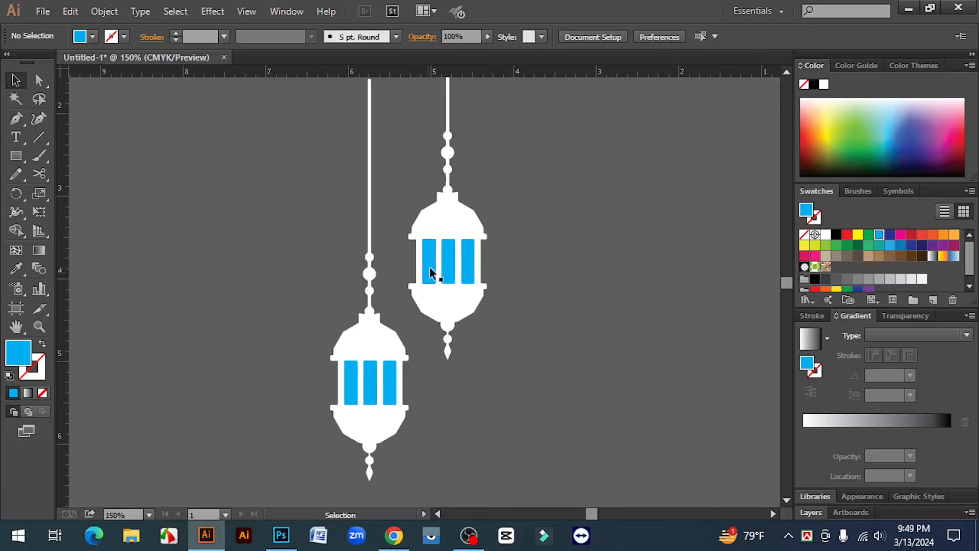
{"action": "left_click", "coordinate": [426, 268]}
{"action": "left_click", "coordinate": [564, 349]}
{"action": "left_click", "coordinate": [428, 269]}
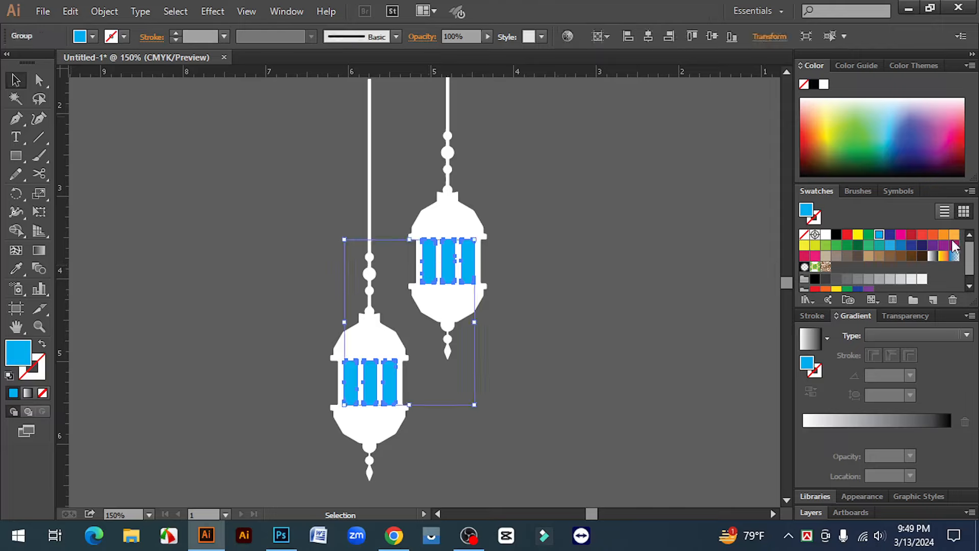
{"action": "left_click", "coordinate": [942, 237]}
{"action": "left_click", "coordinate": [657, 323]}
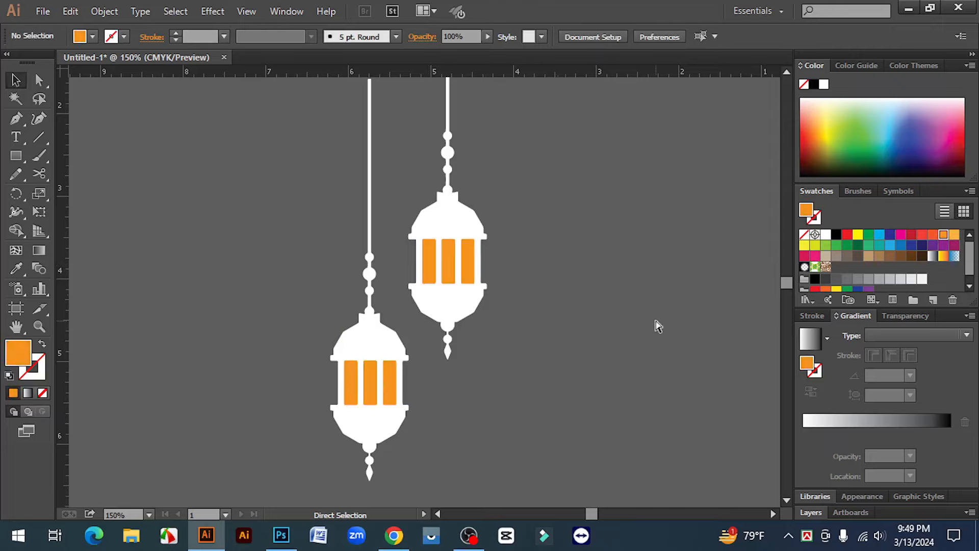
{"action": "left_click", "coordinate": [434, 263]}
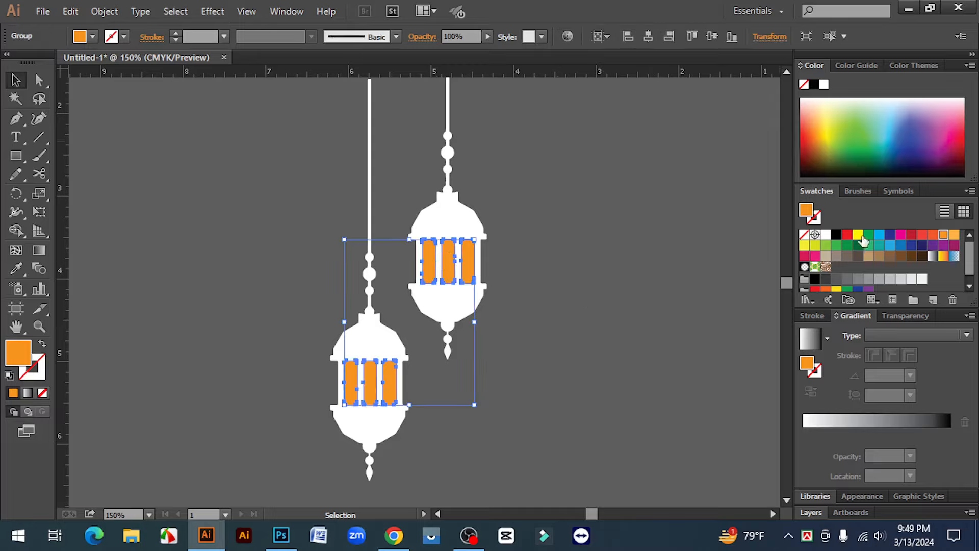
{"action": "left_click", "coordinate": [877, 236]}
{"action": "left_click", "coordinate": [643, 334]}
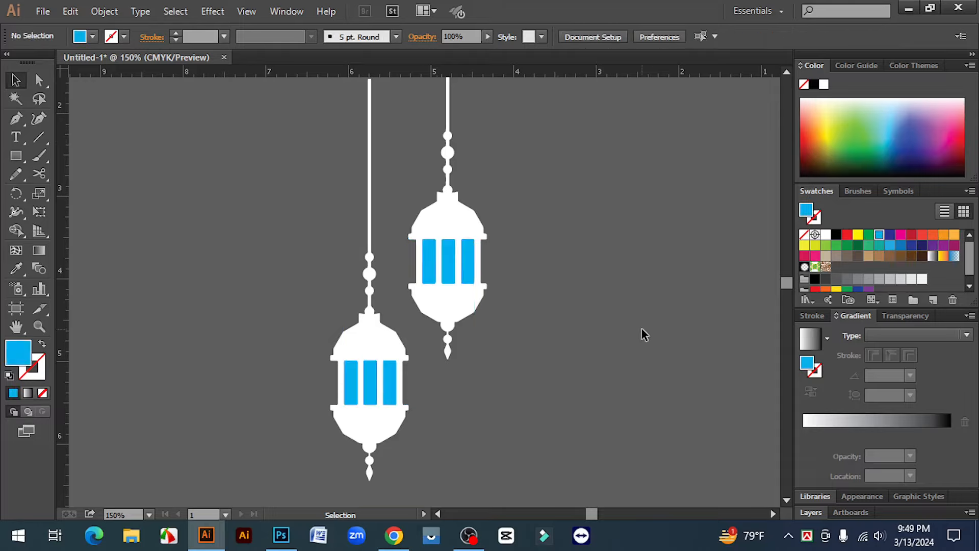
Group the two complete lanterns, including their cords and window bars, into one object.
{"action": "key", "text": "ctrl+minus"}
{"action": "key", "text": "ctrl+minus"}
{"action": "left_click_drag", "start_coordinate": [640, 333], "coordinate": [450, 324]}
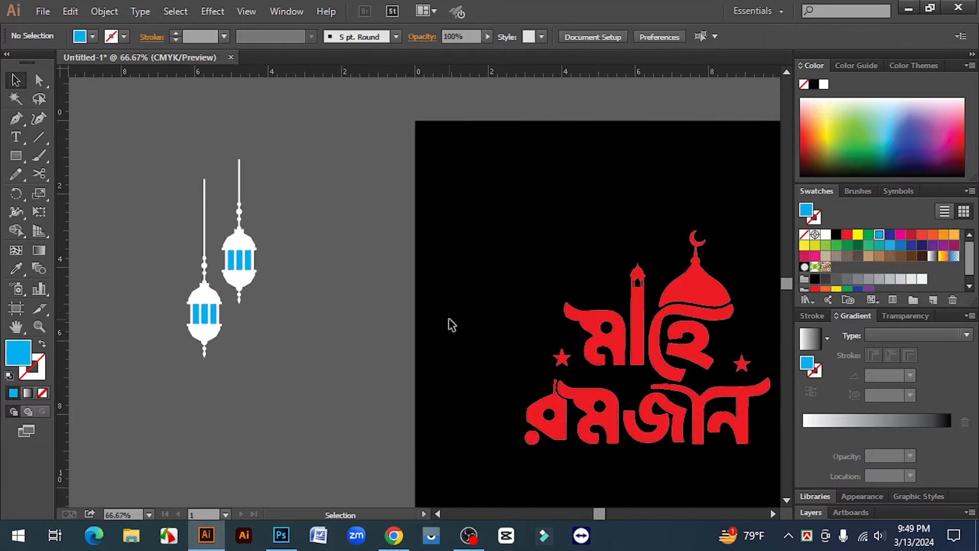
{"action": "left_click_drag", "start_coordinate": [278, 363], "coordinate": [246, 212]}
{"action": "right_click", "coordinate": [231, 224]}
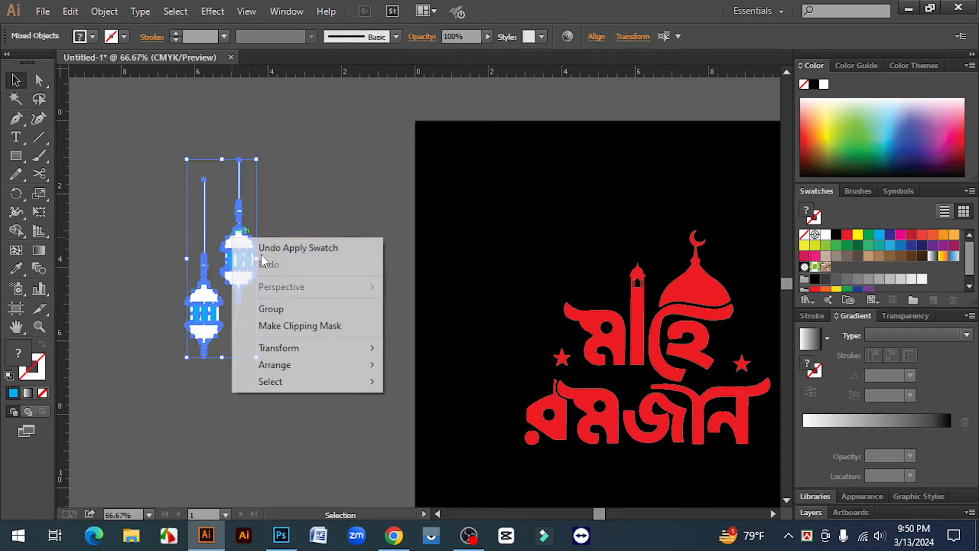
{"action": "left_click", "coordinate": [280, 309]}
Move the lantern group onto the artboard's upper-left area and enlarge it proportionally until it reaches just below the red lettering.
{"action": "key", "text": "ctrl+minus"}
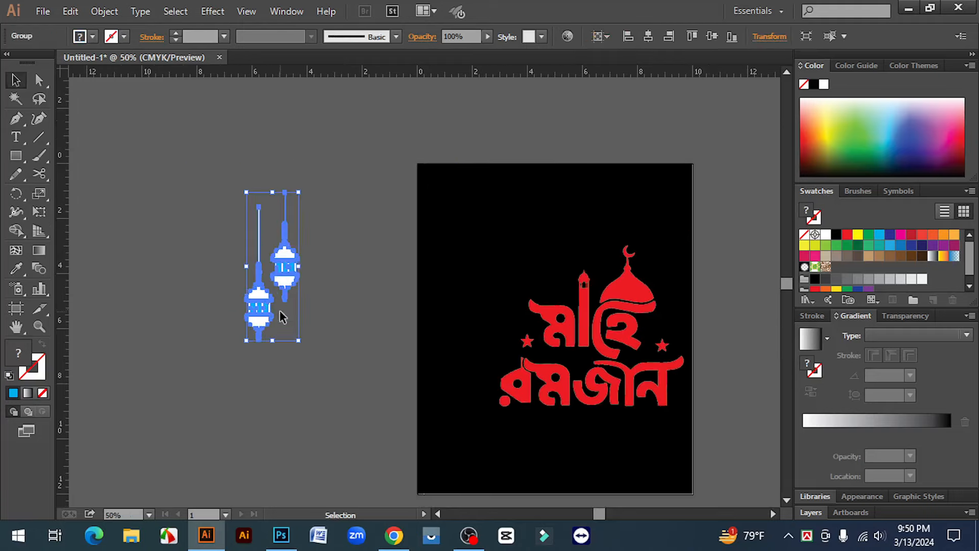
{"action": "left_click_drag", "start_coordinate": [248, 306], "coordinate": [442, 259]}
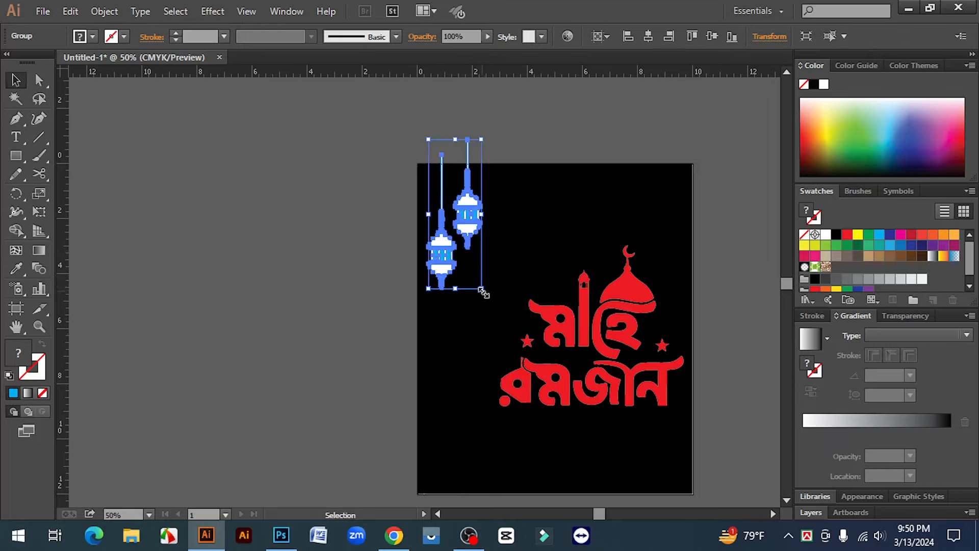
{"action": "left_click_drag", "start_coordinate": [481, 290], "coordinate": [526, 456]}
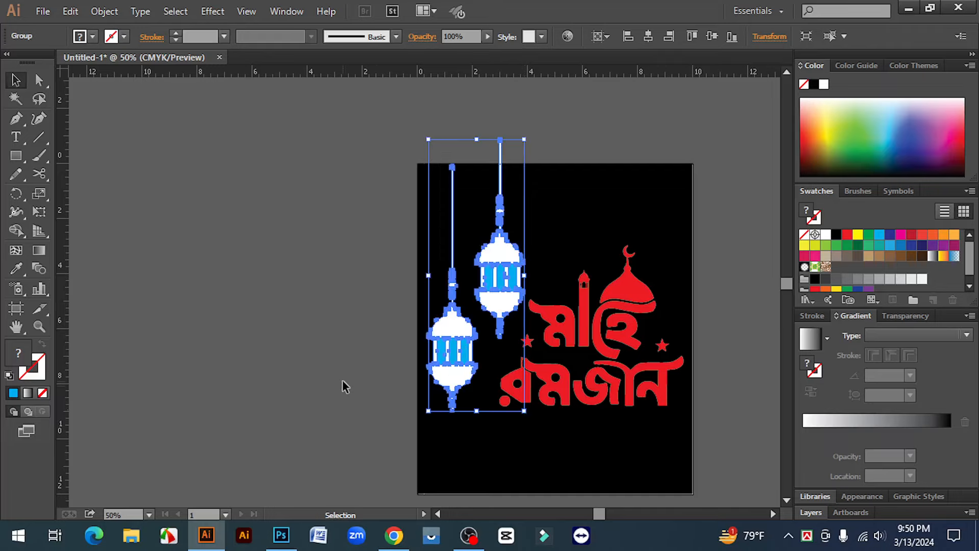
{"action": "left_click", "coordinate": [343, 385]}
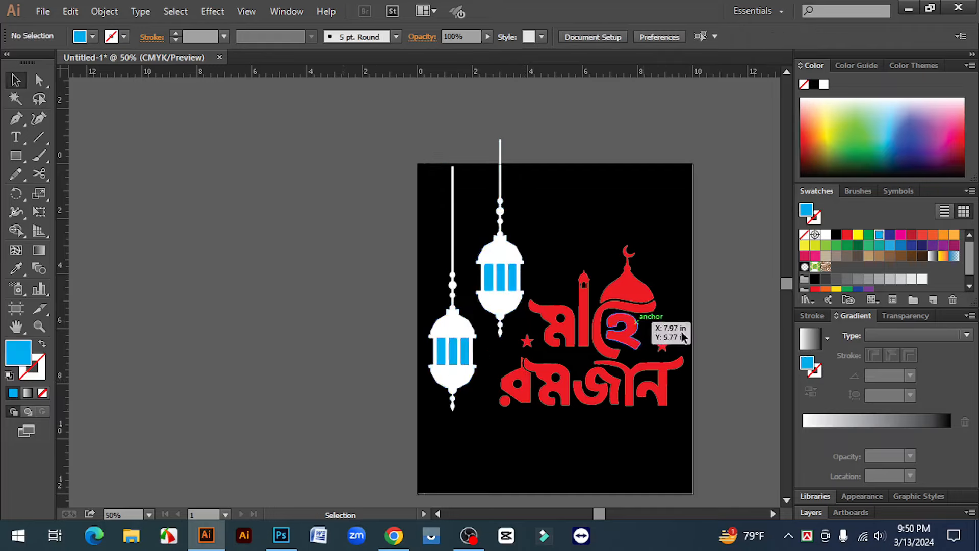
Nudge the lantern group upward until the lower lantern's cord extends slightly past the artboard's top edge.
{"action": "scroll", "coordinate": [724, 344], "scroll_direction": "down", "scroll_amount": 1}
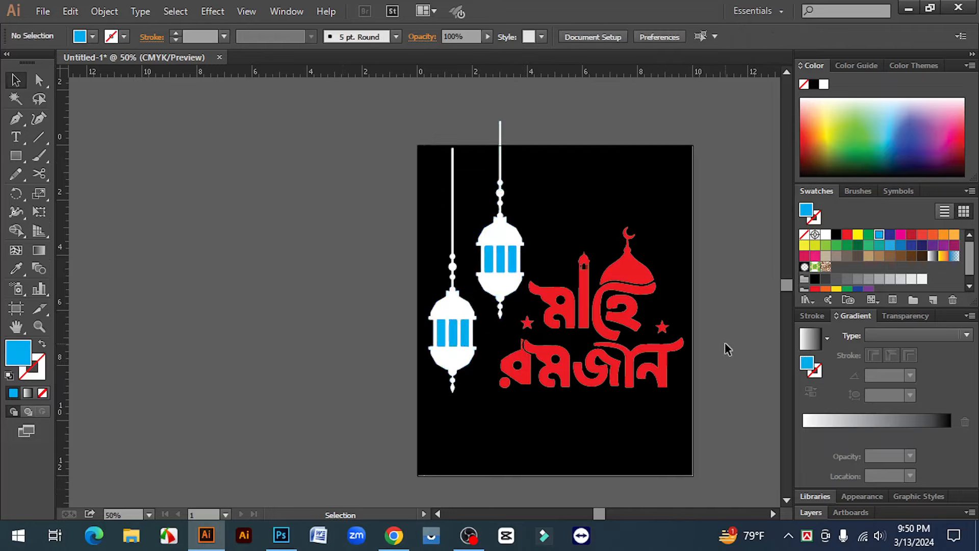
{"action": "left_click", "coordinate": [455, 191]}
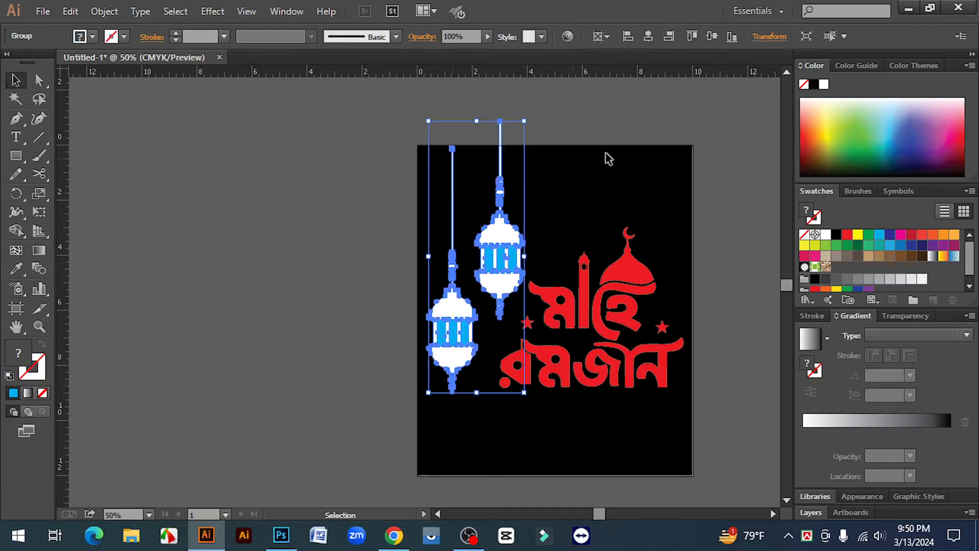
{"action": "key", "text": "Up"}
{"action": "key", "text": "Up"}
{"action": "key", "text": "Up"}
{"action": "key", "text": "Up"}
{"action": "key", "text": "Up"}
{"action": "key", "text": "Up"}
{"action": "key", "text": "Up"}
{"action": "key", "text": "Up"}
{"action": "key", "text": "Up"}
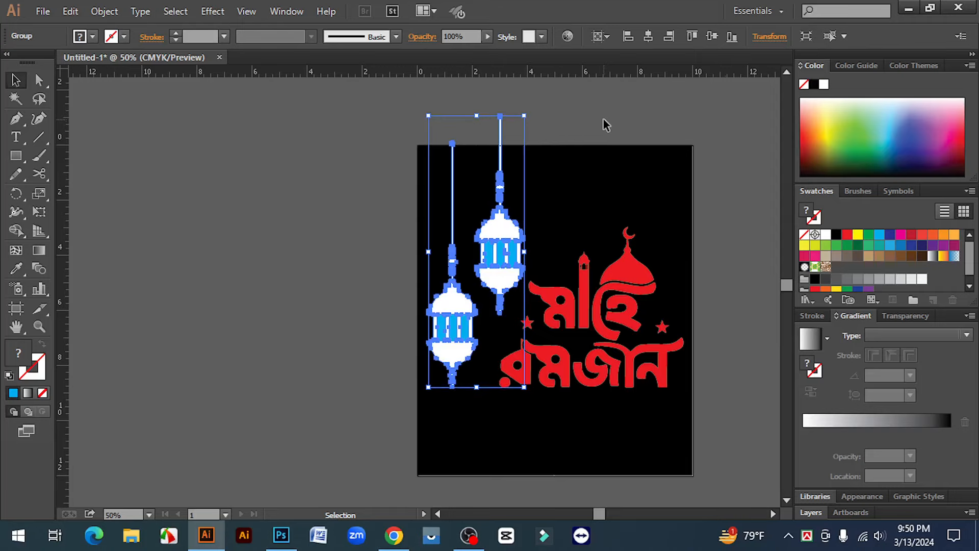
Draw a cyan rectangle above the artboard's top edge, covering the parts of both lantern cords that stick out.
{"action": "left_click", "coordinate": [605, 124]}
{"action": "left_click", "coordinate": [485, 176]}
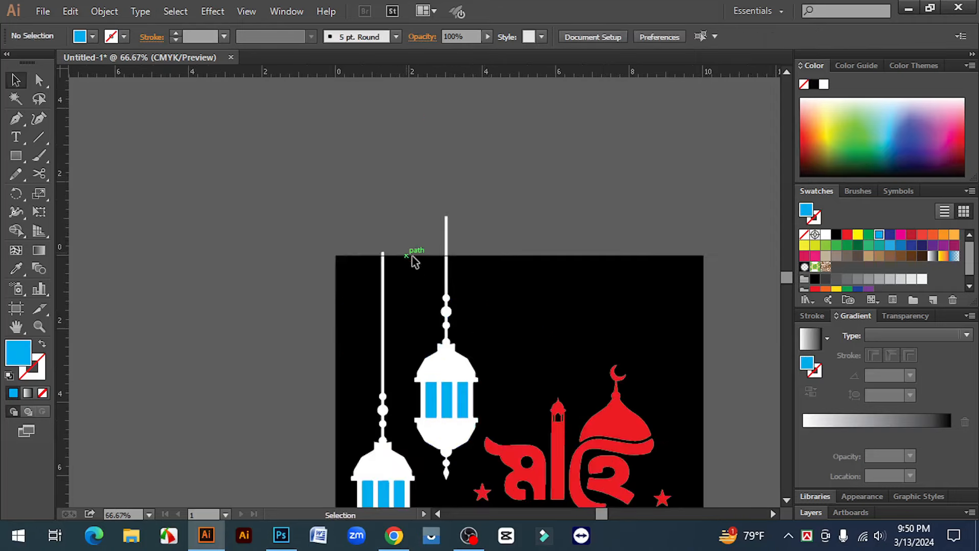
{"action": "scroll", "coordinate": [403, 250], "scroll_direction": "down", "scroll_amount": 2}
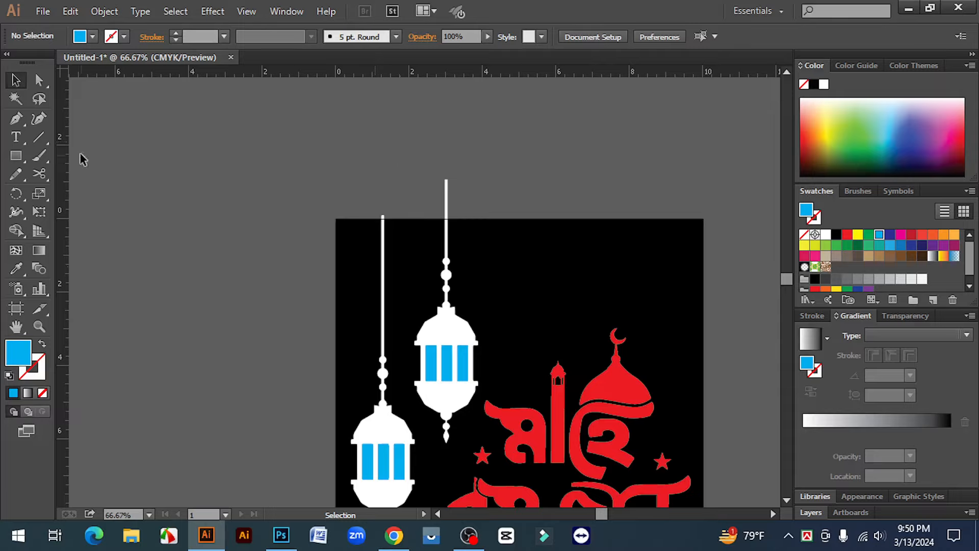
{"action": "left_click_drag", "start_coordinate": [16, 155], "coordinate": [69, 160]}
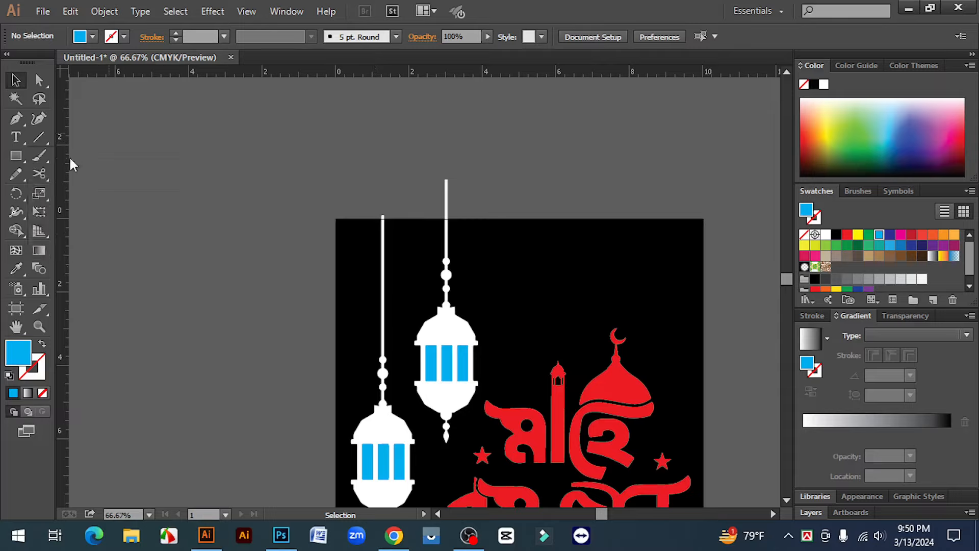
{"action": "left_click_drag", "start_coordinate": [322, 160], "coordinate": [726, 219]}
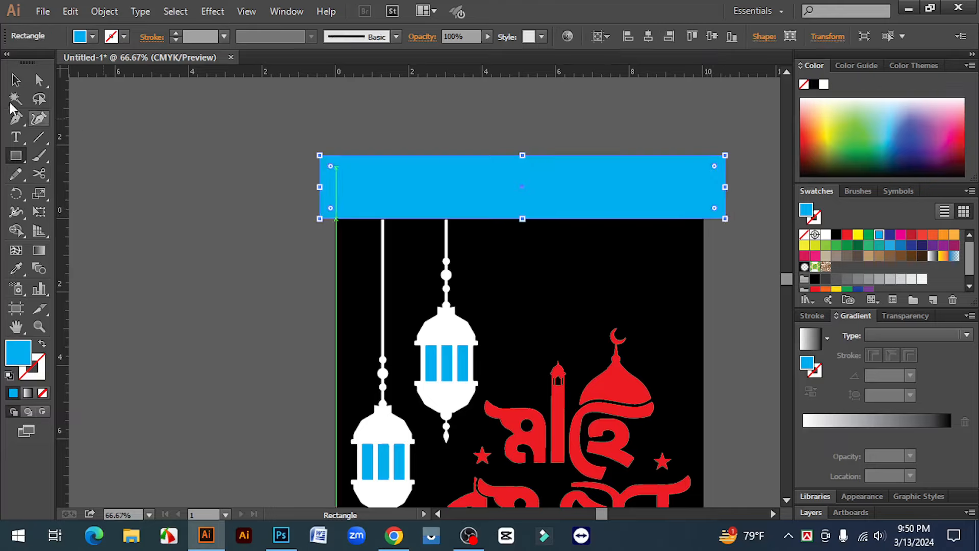
Use Shape Builder on the rectangle and lantern group to remove the rectangle with the cord section it covers.
{"action": "key", "text": "v"}
{"action": "left_click_drag", "start_coordinate": [298, 143], "coordinate": [463, 255]}
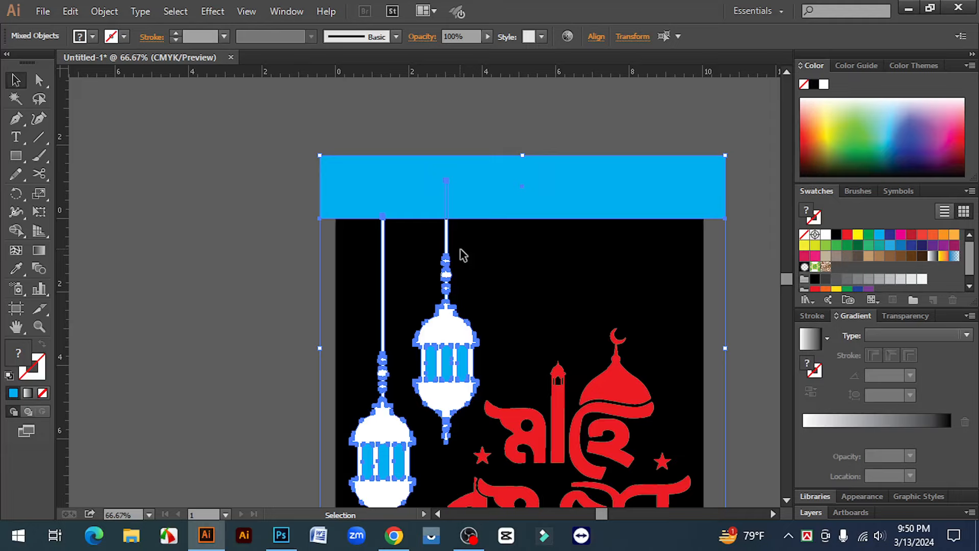
{"action": "left_click", "coordinate": [16, 230]}
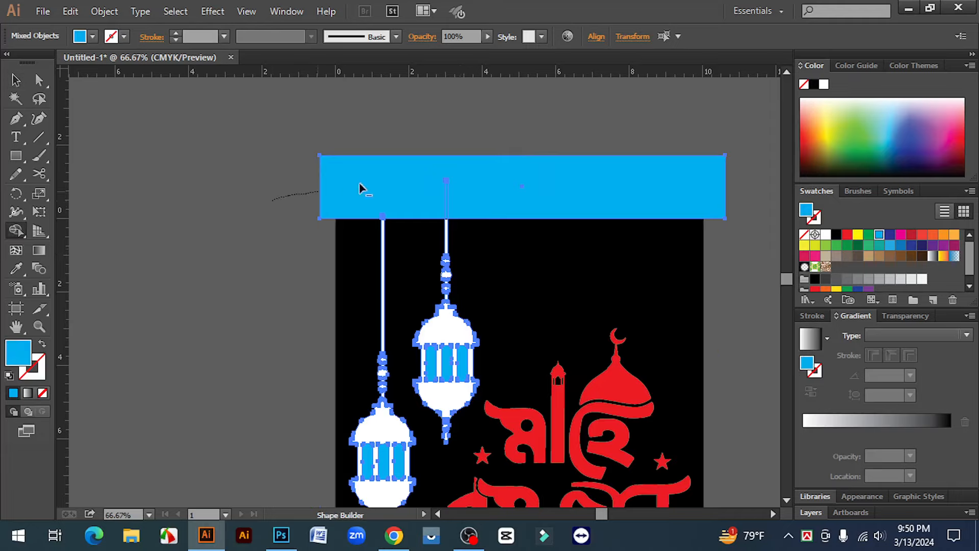
{"action": "mouse_move", "coordinate": [359, 190]}
{"action": "left_mouse_down"}
{"action": "mouse_move", "coordinate": [447, 196]}
{"action": "mouse_move", "coordinate": [437, 219]}
{"action": "left_mouse_up"}
Remove the leftover cyan cord tip of the lower lantern above the artboard edge with Shape Builder, and deselect the artwork.
{"action": "left_click", "coordinate": [428, 216]}
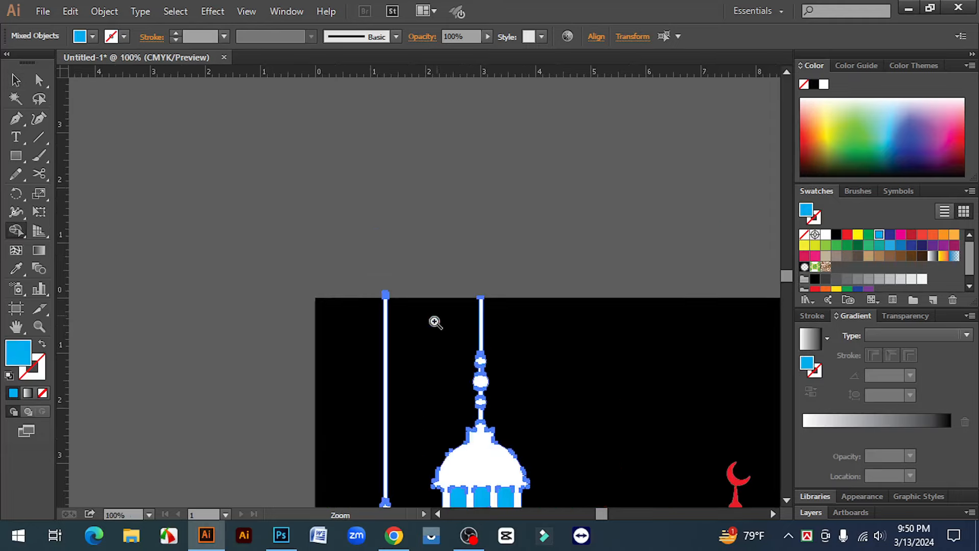
{"action": "left_click", "coordinate": [411, 328]}
{"action": "left_click", "coordinate": [406, 278]}
{"action": "left_click", "coordinate": [465, 267]}
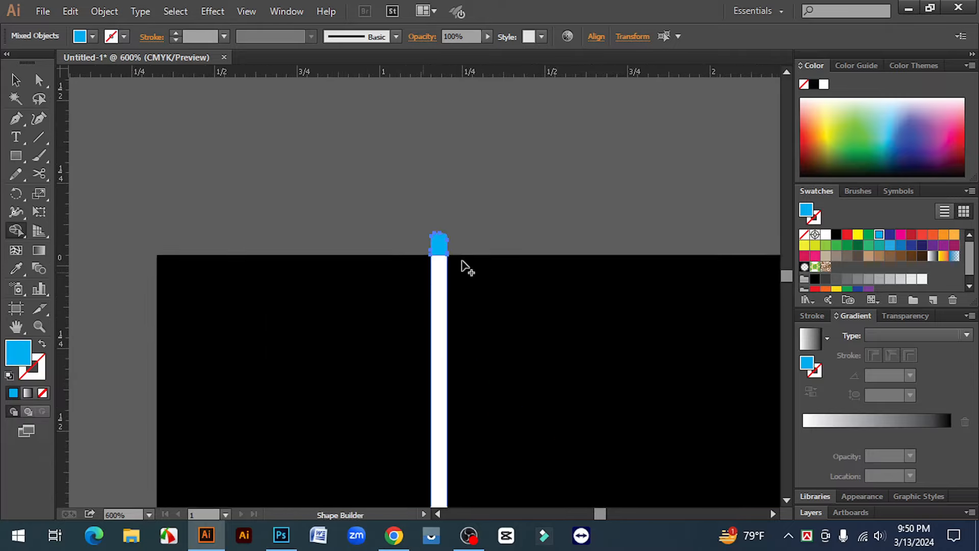
{"action": "left_click", "coordinate": [485, 240]}
{"action": "left_click", "coordinate": [453, 242], "text": "alt"}
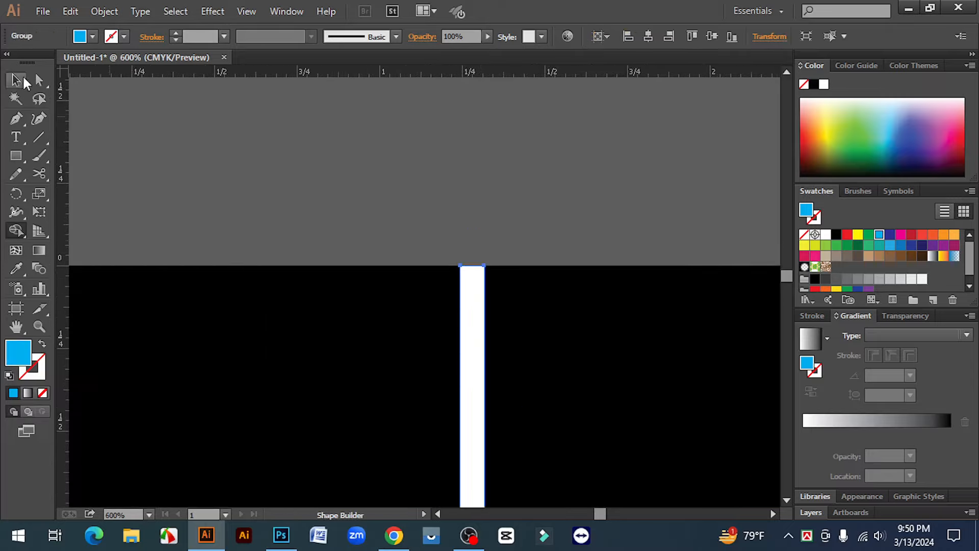
{"action": "left_click", "coordinate": [16, 80]}
{"action": "left_click", "coordinate": [190, 121]}
Examine the whole T-shirt design on the artboard with its lettering and trimmed lantern cords.
{"action": "key", "text": "ctrl+minus"}
{"action": "key", "text": "ctrl+minus"}
{"action": "key", "text": "ctrl+minus"}
{"action": "key", "text": "ctrl+minus"}
{"action": "key", "text": "ctrl+minus"}
{"action": "key", "text": "ctrl+minus"}
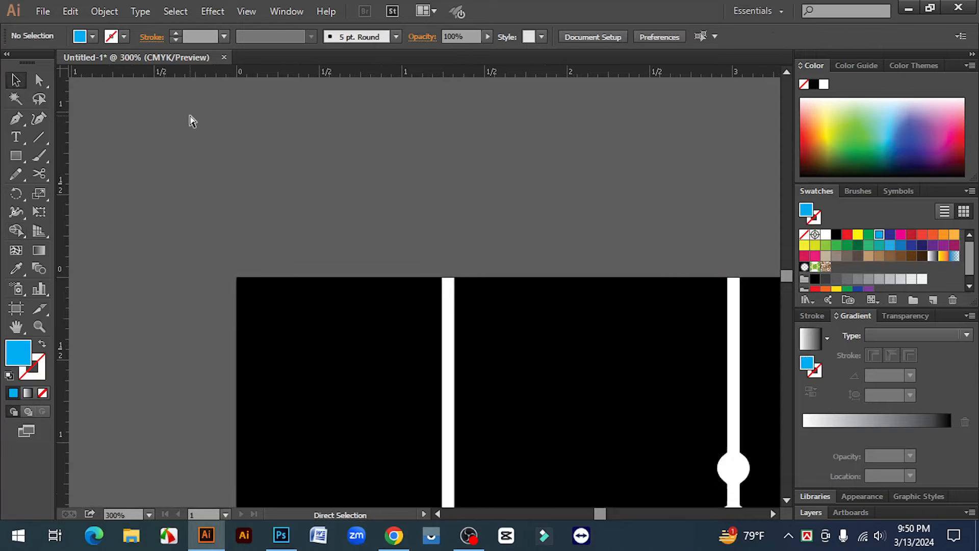
{"action": "key", "text": "ctrl+minus"}
{"action": "scroll", "coordinate": [649, 323], "scroll_direction": "down", "scroll_amount": 3}
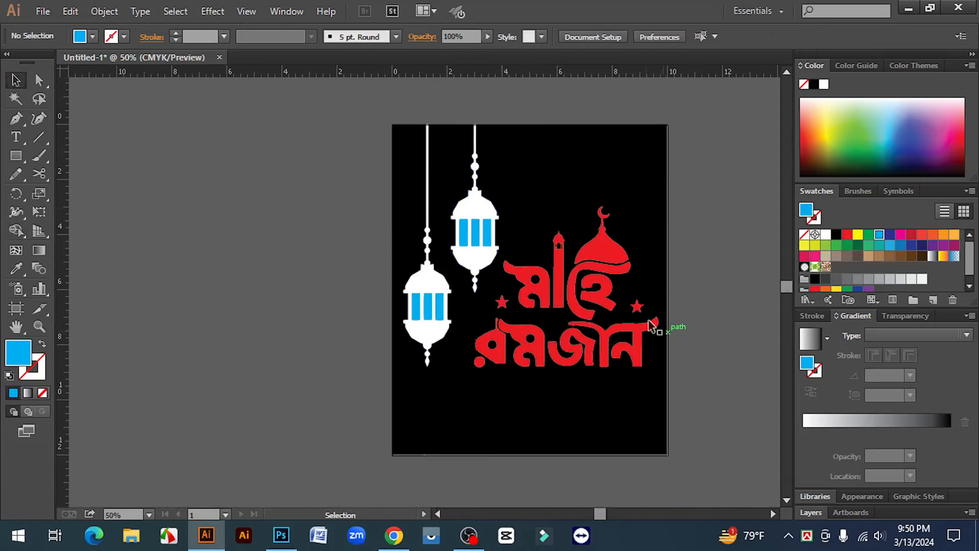
{"action": "scroll", "coordinate": [697, 341], "scroll_direction": "up", "scroll_amount": 1}
{"action": "scroll", "coordinate": [693, 339], "scroll_direction": "down", "scroll_amount": 1}
{"action": "scroll", "coordinate": [634, 316], "scroll_direction": "right", "scroll_amount": 1}
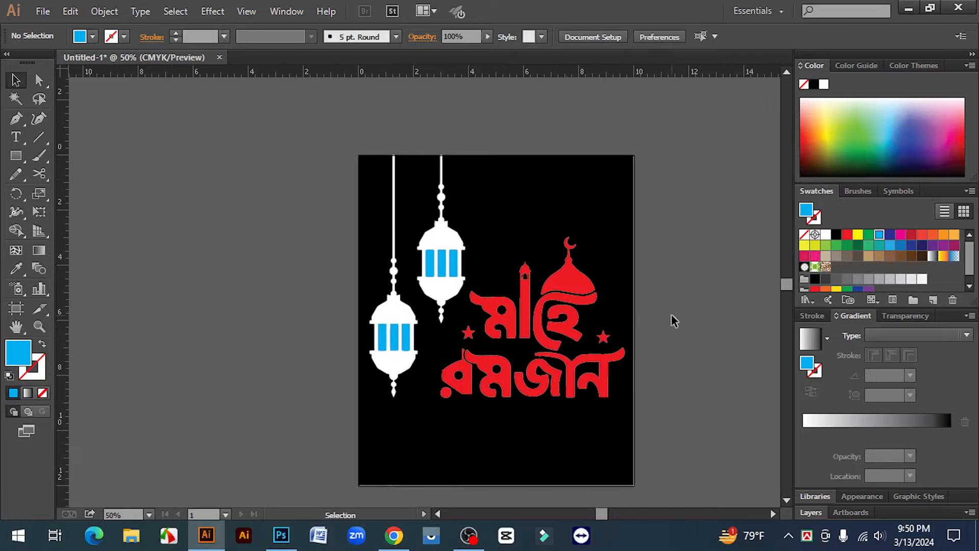
{"action": "left_click_drag", "start_coordinate": [360, 125], "coordinate": [665, 403]}
{"action": "left_click", "coordinate": [665, 402]}
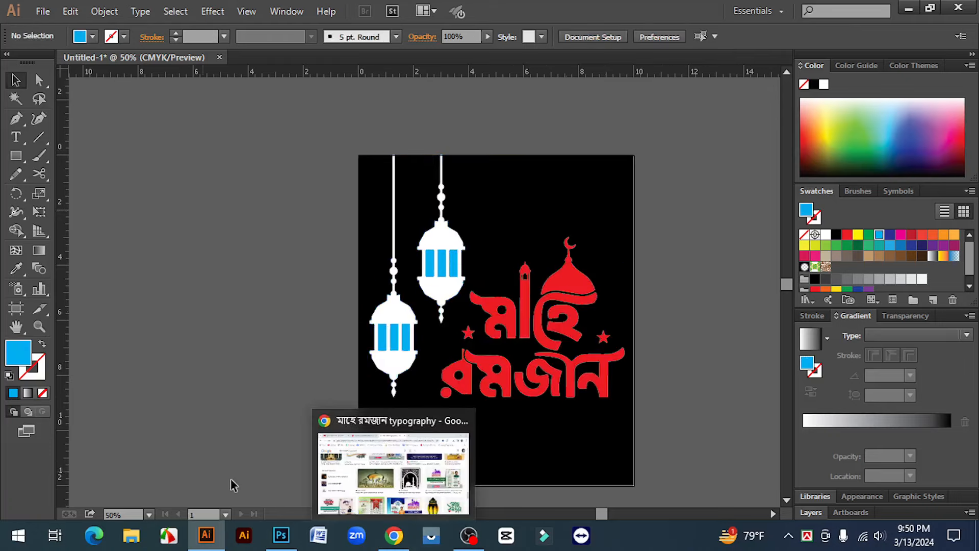
Switch to Photoshop and inspect the lantern and lettering design on the black T-shirt mockup up close.
{"action": "left_click", "coordinate": [281, 538]}
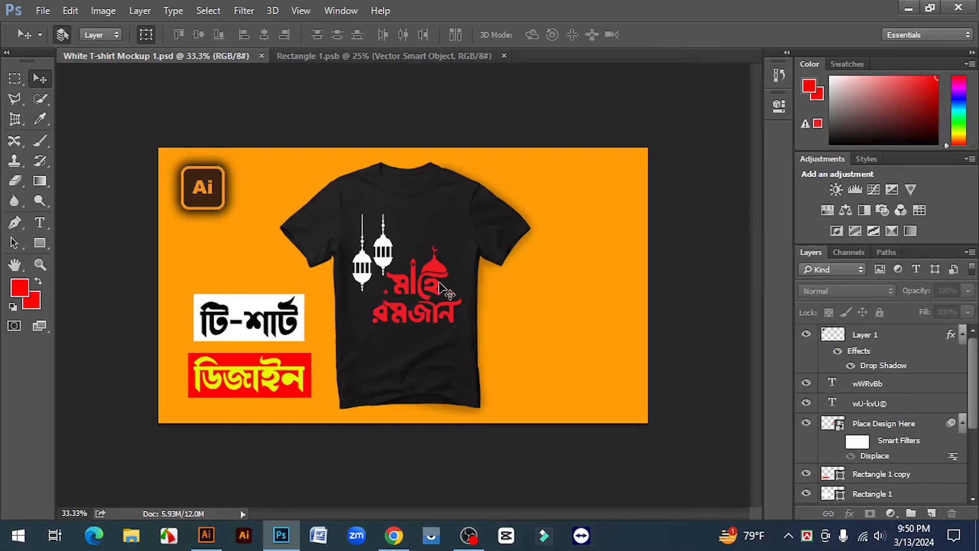
{"action": "scroll", "coordinate": [406, 284], "scroll_direction": "up", "scroll_amount": 2}
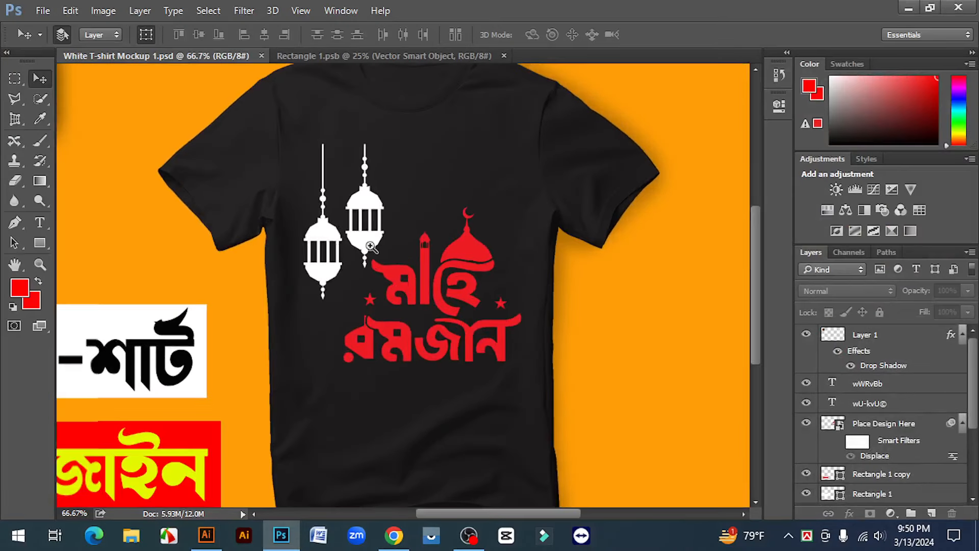
{"action": "scroll", "coordinate": [432, 262], "scroll_direction": "down", "scroll_amount": 1}
{"action": "scroll", "coordinate": [472, 316], "scroll_direction": "down", "scroll_amount": 2}
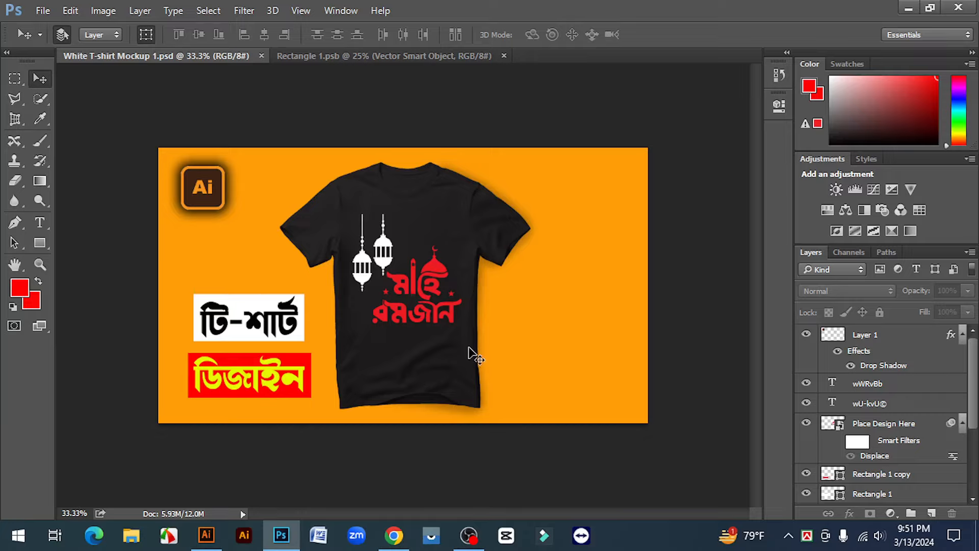
Switch to Chrome and look over the GFX People YouTube channel's name, details and latest videos.
{"action": "left_click", "coordinate": [394, 535]}
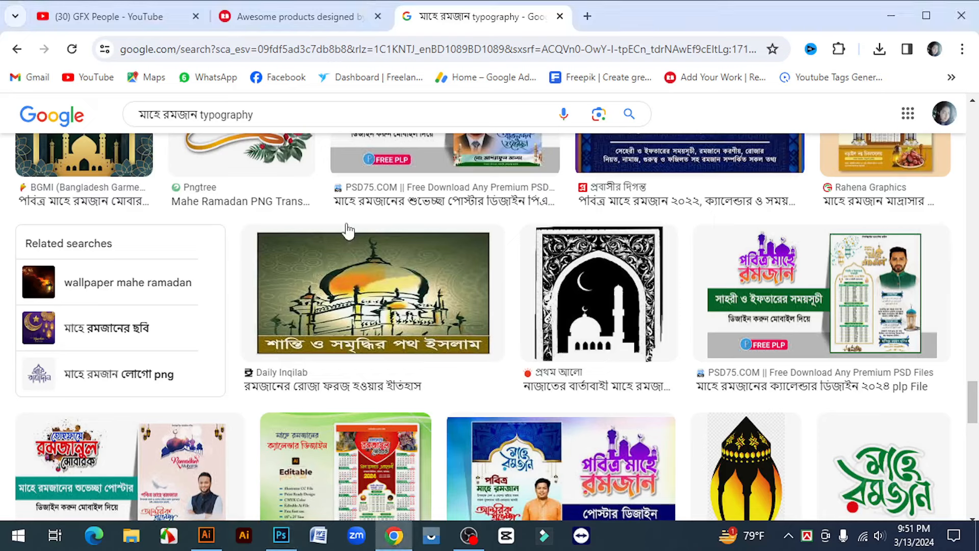
{"action": "left_click", "coordinate": [131, 16]}
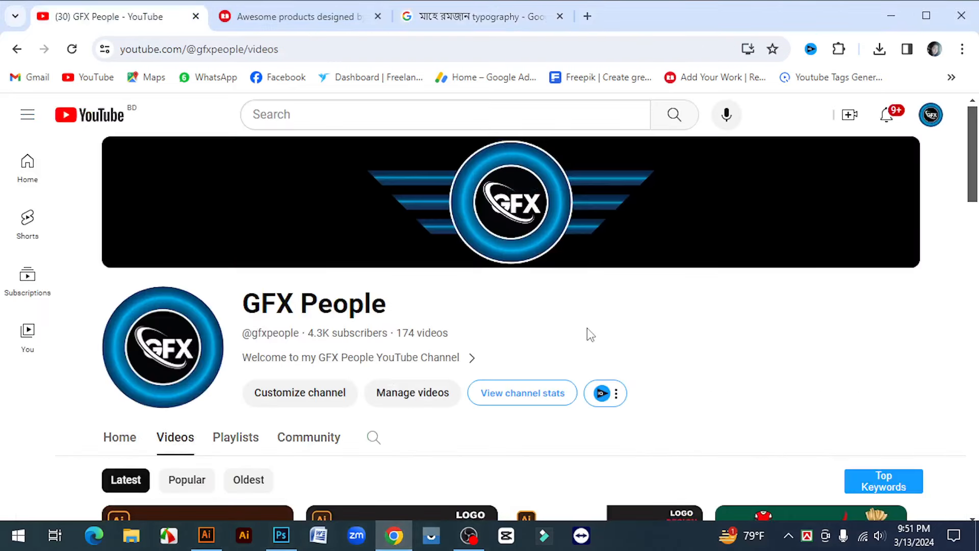
{"action": "mouse_move", "coordinate": [238, 307]}
{"action": "left_mouse_down"}
{"action": "mouse_move", "coordinate": [392, 319]}
{"action": "mouse_move", "coordinate": [225, 308]}
{"action": "left_mouse_up"}
{"action": "left_click", "coordinate": [402, 308]}
{"action": "left_click_drag", "start_coordinate": [397, 333], "coordinate": [417, 340]}
{"action": "left_click", "coordinate": [399, 316]}
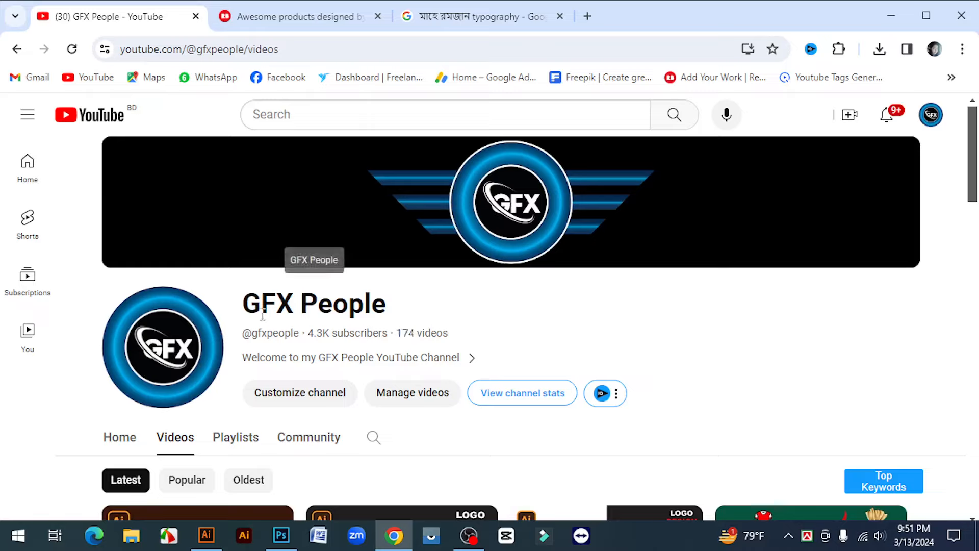
{"action": "left_click_drag", "start_coordinate": [257, 303], "coordinate": [392, 305]}
{"action": "left_click", "coordinate": [392, 310]}
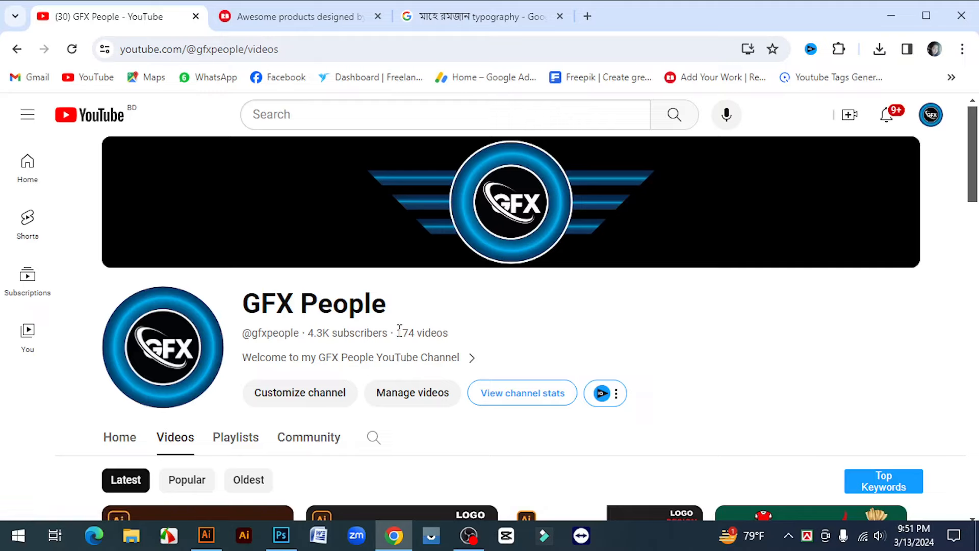
{"action": "scroll", "coordinate": [400, 332], "scroll_direction": "down", "scroll_amount": 1}
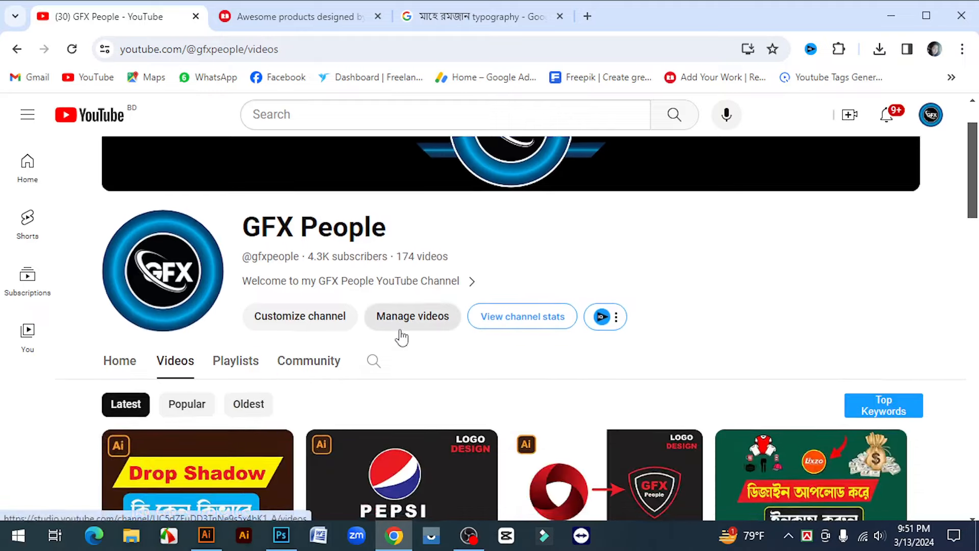
{"action": "scroll", "coordinate": [393, 316], "scroll_direction": "up", "scroll_amount": 1}
{"action": "scroll", "coordinate": [360, 378], "scroll_direction": "down", "scroll_amount": 3}
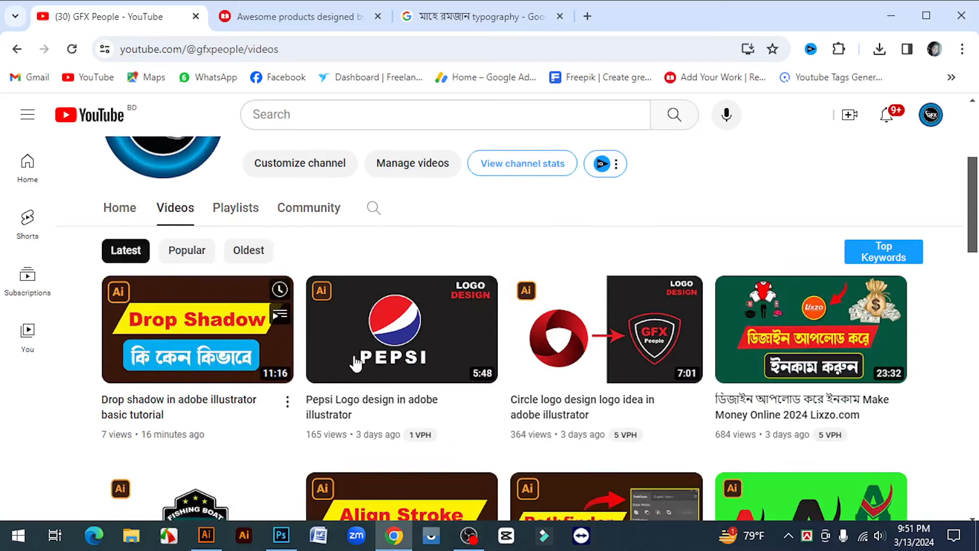
{"action": "scroll", "coordinate": [555, 394], "scroll_direction": "up", "scroll_amount": 3}
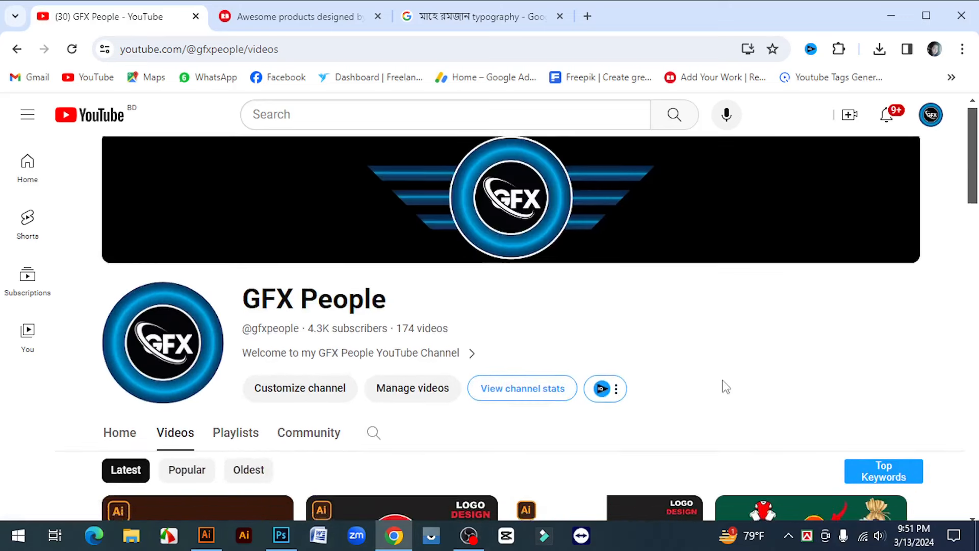
{"action": "scroll", "coordinate": [724, 387], "scroll_direction": "down", "scroll_amount": 3}
{"action": "scroll", "coordinate": [724, 387], "scroll_direction": "up", "scroll_amount": 3}
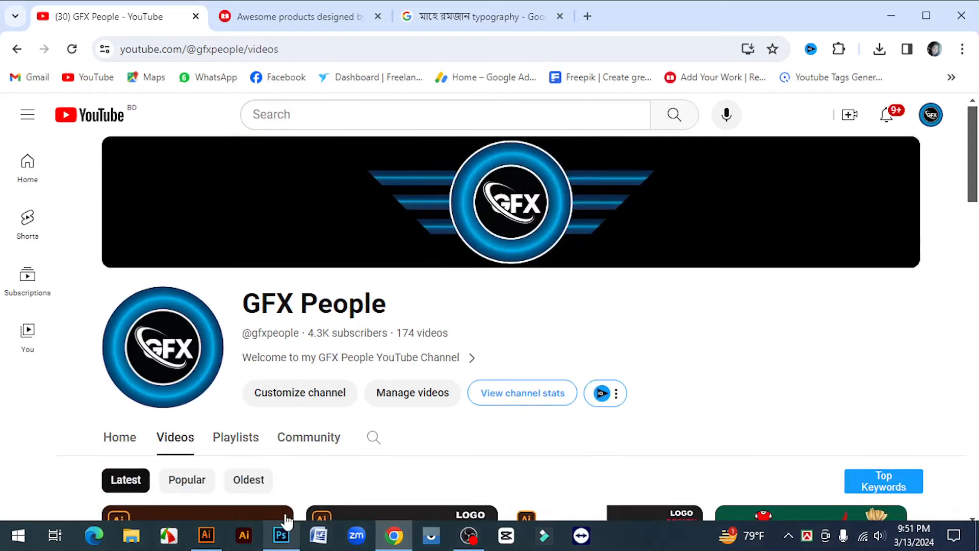
Switch to Photoshop and close both the Rectangle 1.psb and White T-shirt Mockup 1.psd documents.
{"action": "left_click", "coordinate": [281, 534]}
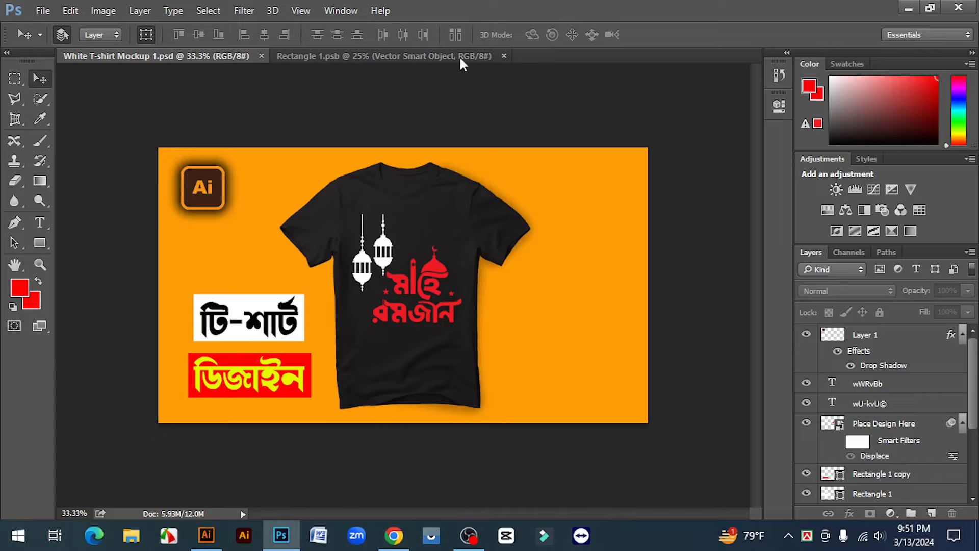
{"action": "left_click", "coordinate": [504, 56]}
{"action": "left_click", "coordinate": [261, 56]}
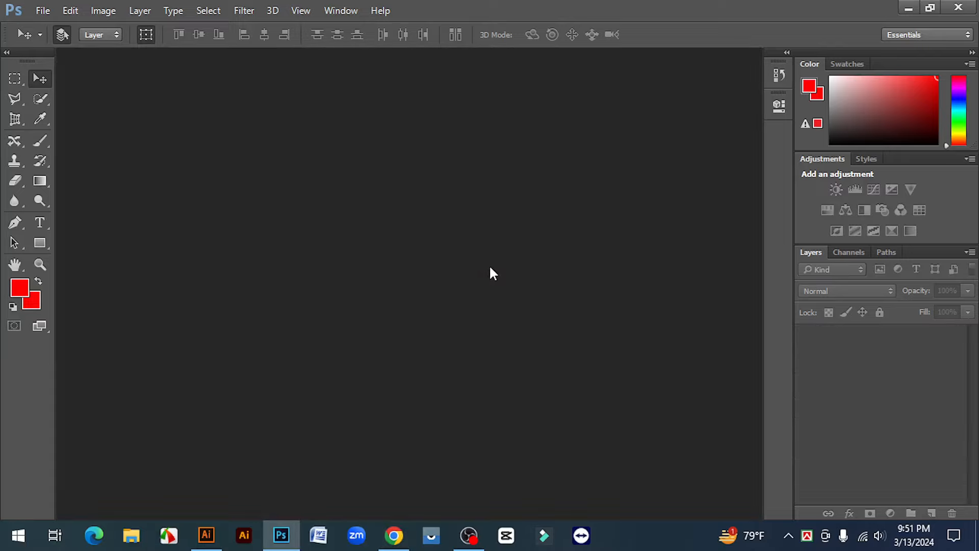
Open White T-shirt Mockup 1 from the T-shirt mockup folder inside Mockup > My Mockup on Local Disk (D:).
{"action": "left_click", "coordinate": [43, 11]}
{"action": "left_click", "coordinate": [51, 40]}
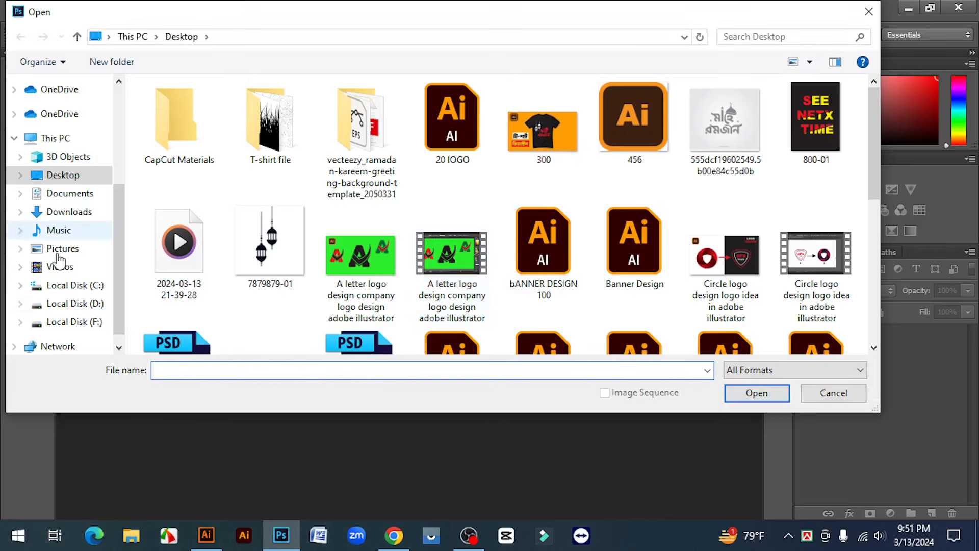
{"action": "left_click", "coordinate": [75, 304]}
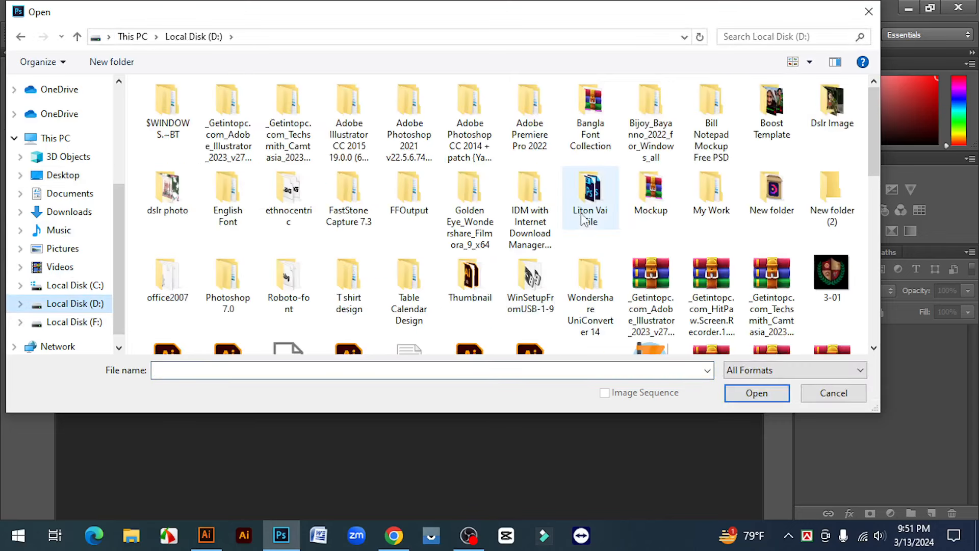
{"action": "double_click", "coordinate": [637, 204]}
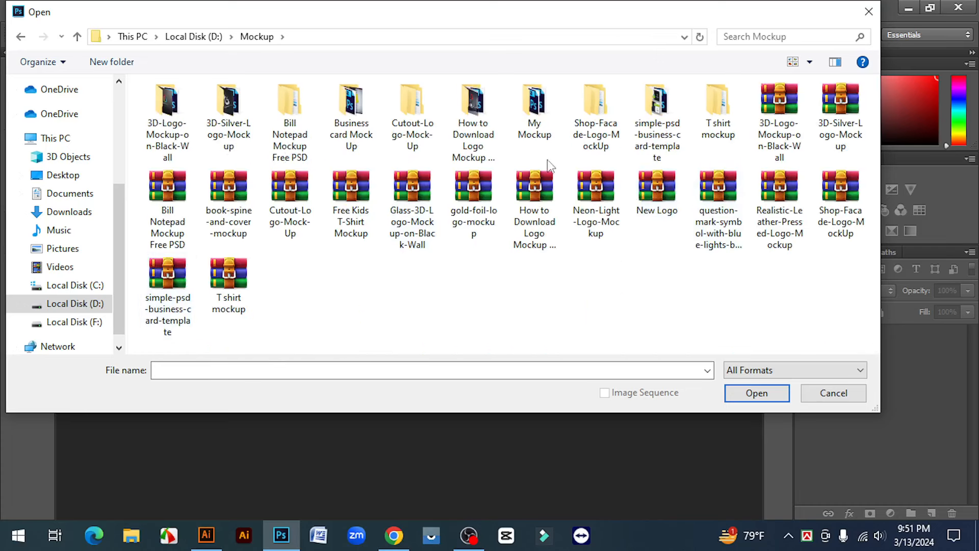
{"action": "double_click", "coordinate": [535, 127]}
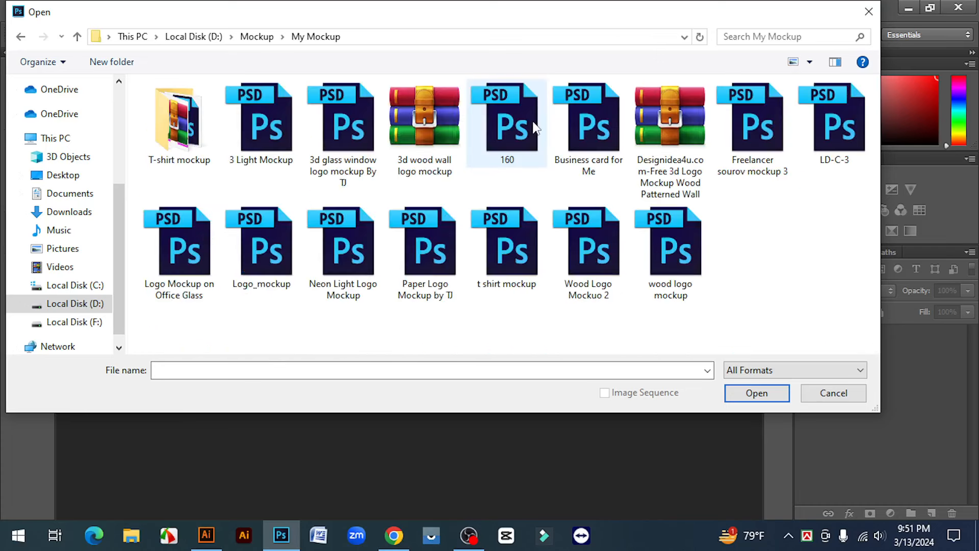
{"action": "double_click", "coordinate": [184, 137]}
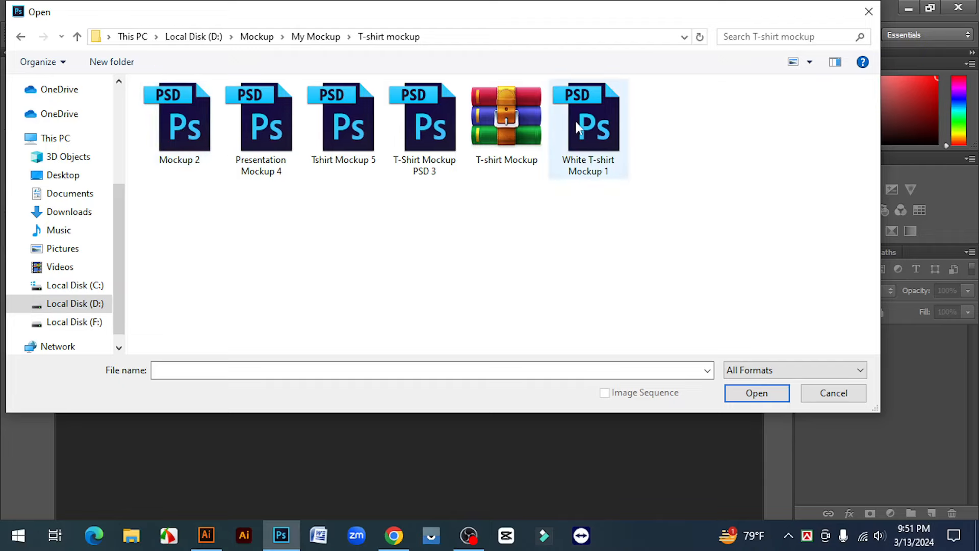
{"action": "left_click", "coordinate": [606, 153]}
{"action": "left_click", "coordinate": [763, 396]}
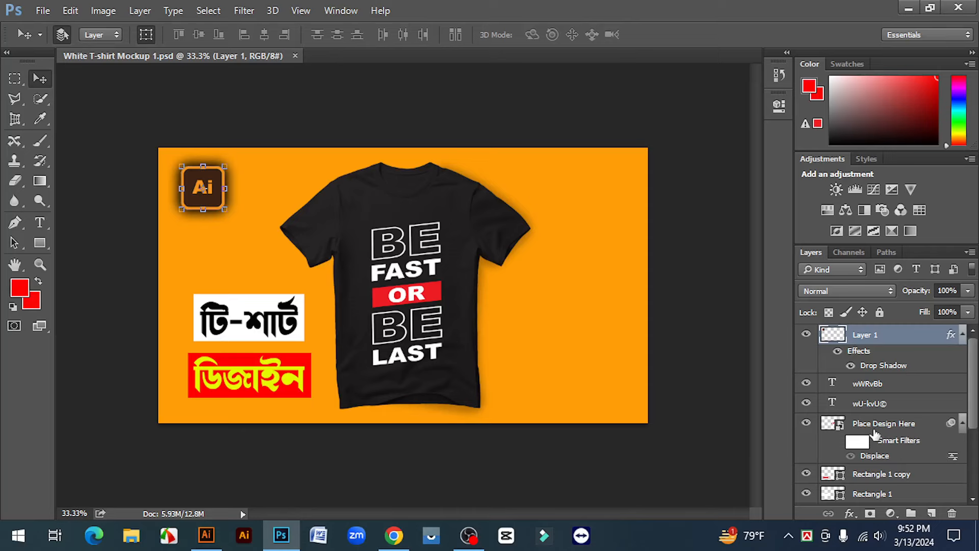
Open the Place Design Here smart object and place the lantern and lettering artwork from Illustrator into it.
{"action": "double_click", "coordinate": [829, 427]}
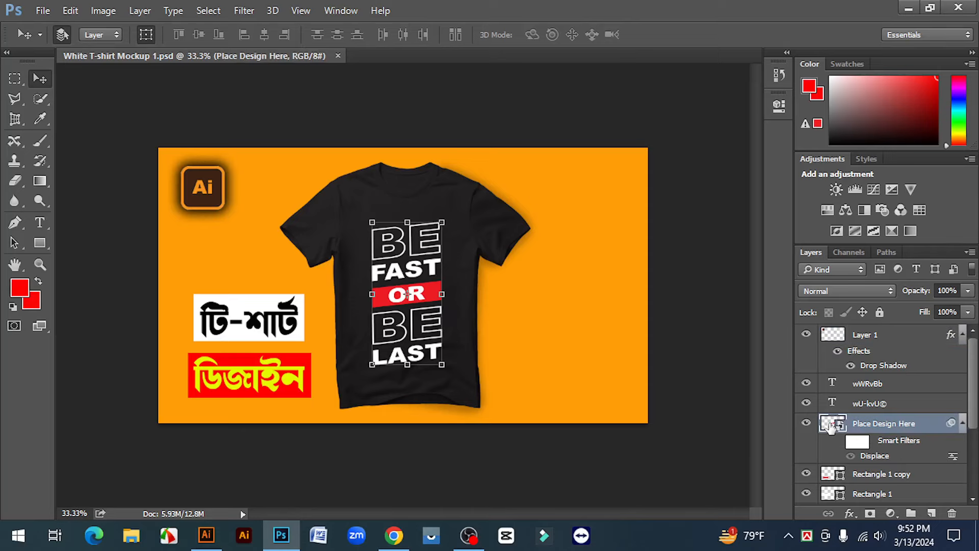
{"action": "left_click", "coordinate": [206, 536]}
{"action": "left_click_drag", "start_coordinate": [356, 152], "coordinate": [638, 430]}
{"action": "left_click_drag", "start_coordinate": [441, 248], "coordinate": [403, 271]}
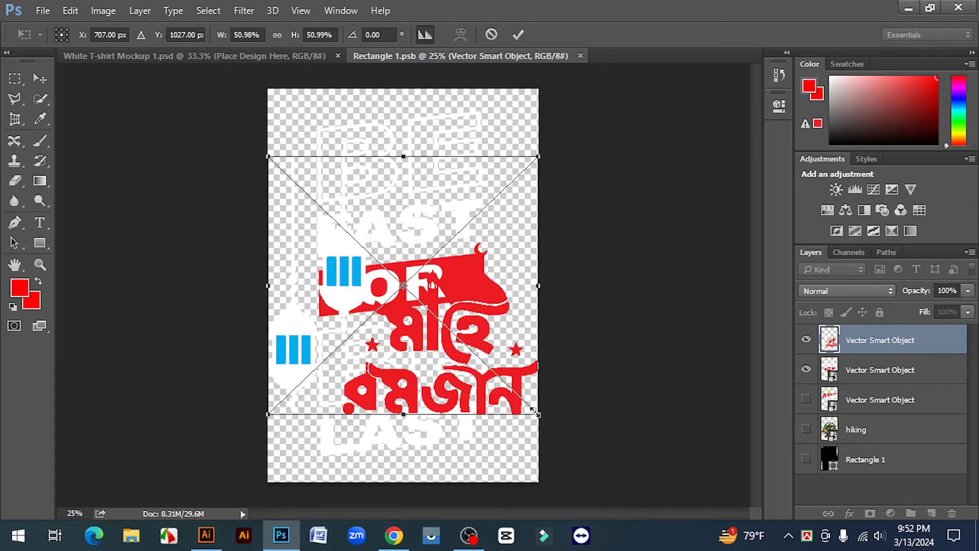
Scale the placed artwork to about 47.7% and move it up to the canvas's upper edge at X 703 px, Y 631 px.
{"action": "left_click_drag", "start_coordinate": [533, 410], "coordinate": [530, 406]}
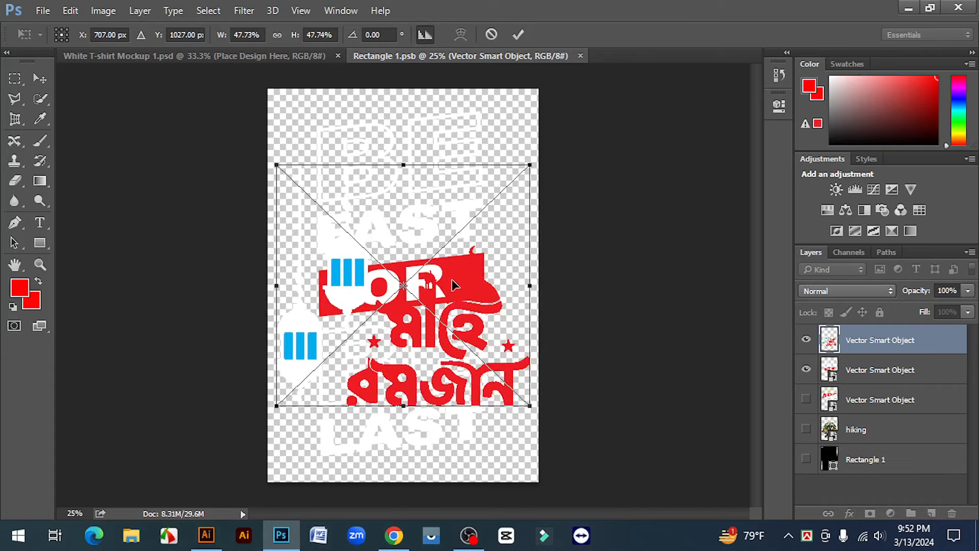
{"action": "left_click_drag", "start_coordinate": [454, 286], "coordinate": [457, 208]}
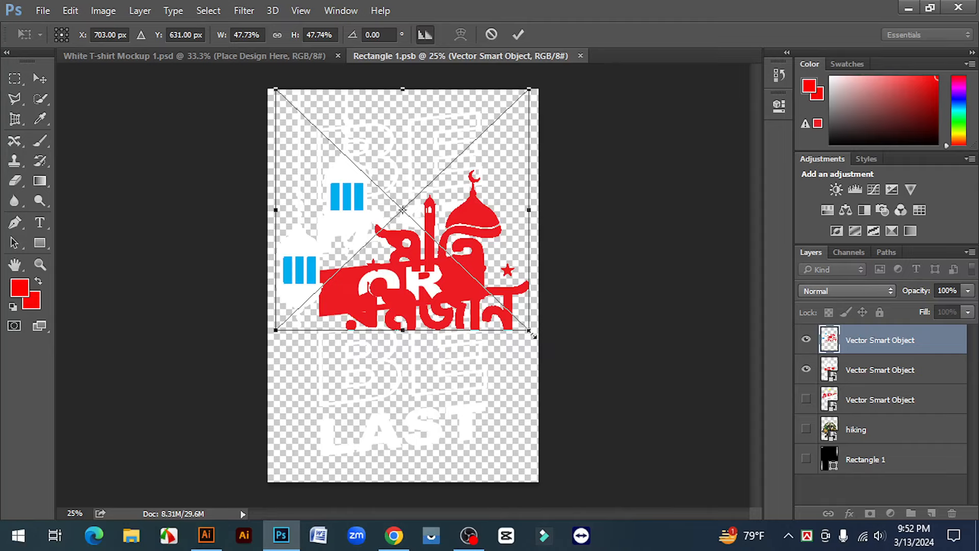
{"action": "left_click", "coordinate": [518, 34]}
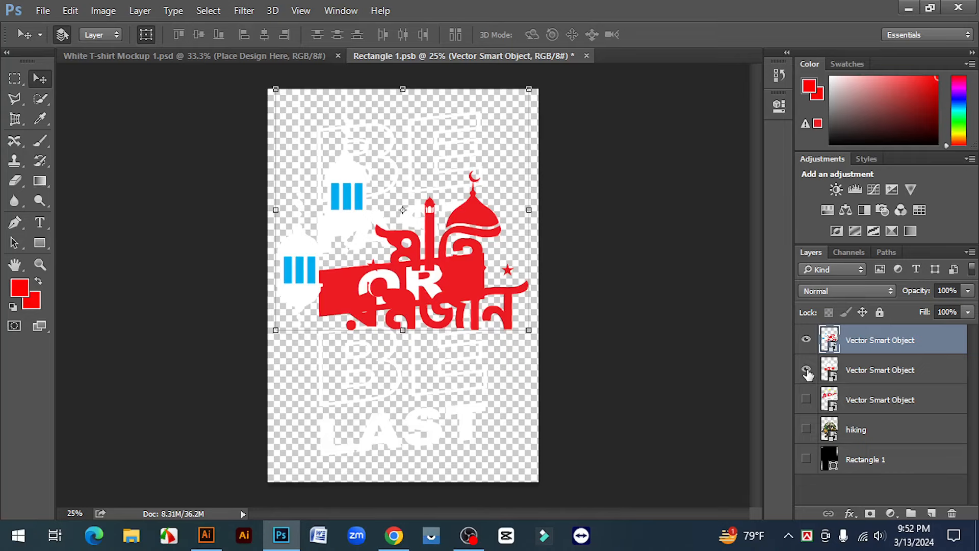
Hide the old BE FAST OR BE LAST layer and save the smart object to update White T-shirt Mockup 1.
{"action": "left_click", "coordinate": [805, 370]}
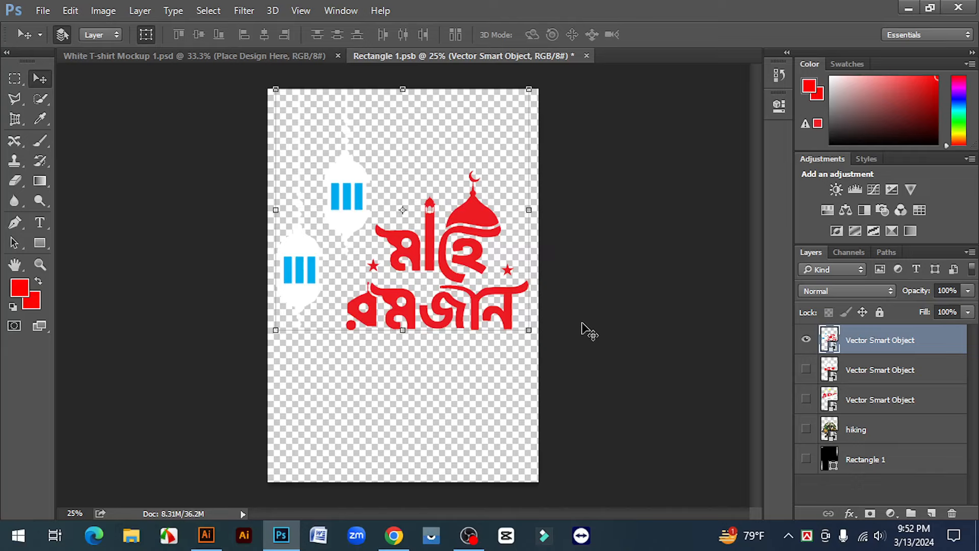
{"action": "left_click", "coordinate": [582, 324]}
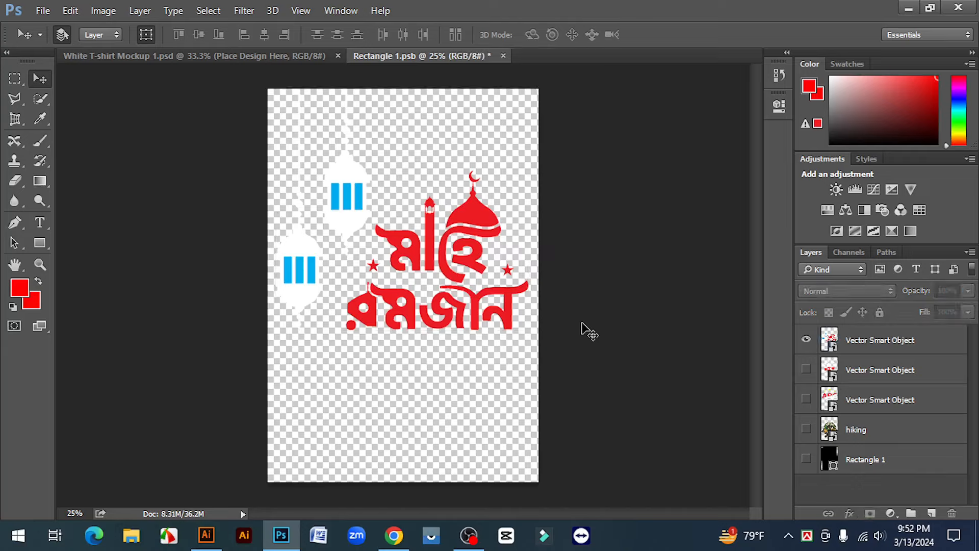
{"action": "key", "text": "ctrl+s"}
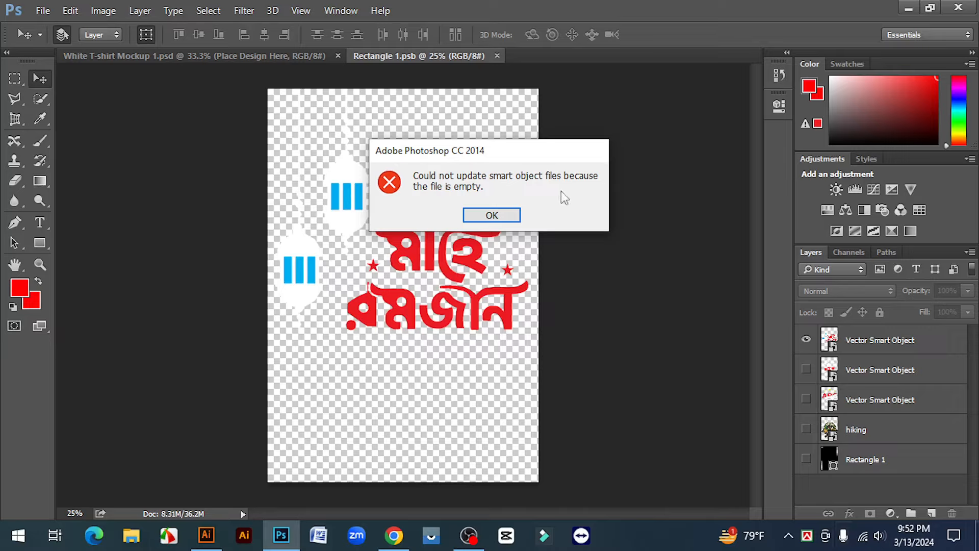
{"action": "left_click", "coordinate": [492, 215]}
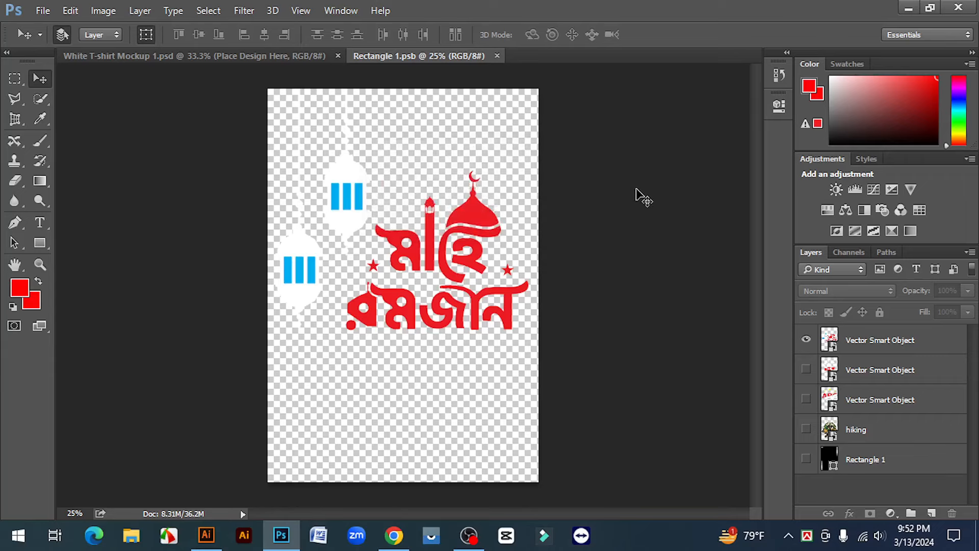
{"action": "left_click", "coordinate": [228, 57]}
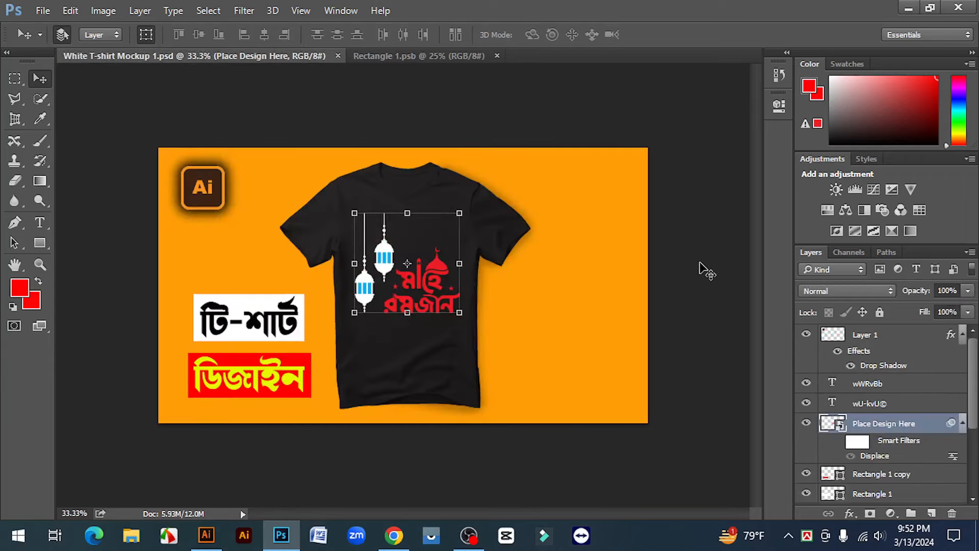
Examine the lanterns and red Bengali lettering on the black T-shirt, both up close and as a whole.
{"action": "left_click", "coordinate": [703, 269]}
{"action": "left_click", "coordinate": [399, 293], "text": "ctrl"}
{"action": "left_click", "coordinate": [395, 281], "text": "ctrl"}
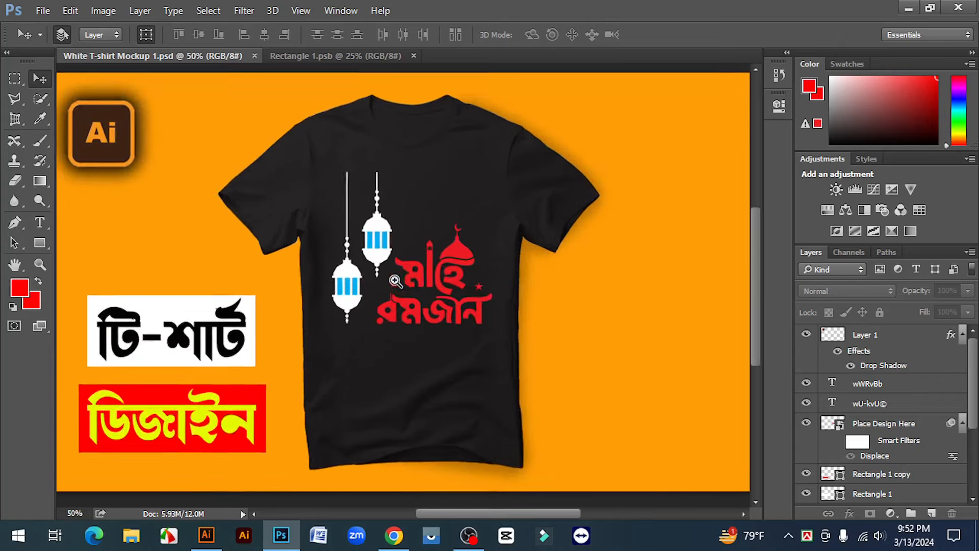
{"action": "left_click", "coordinate": [403, 258], "text": "ctrl"}
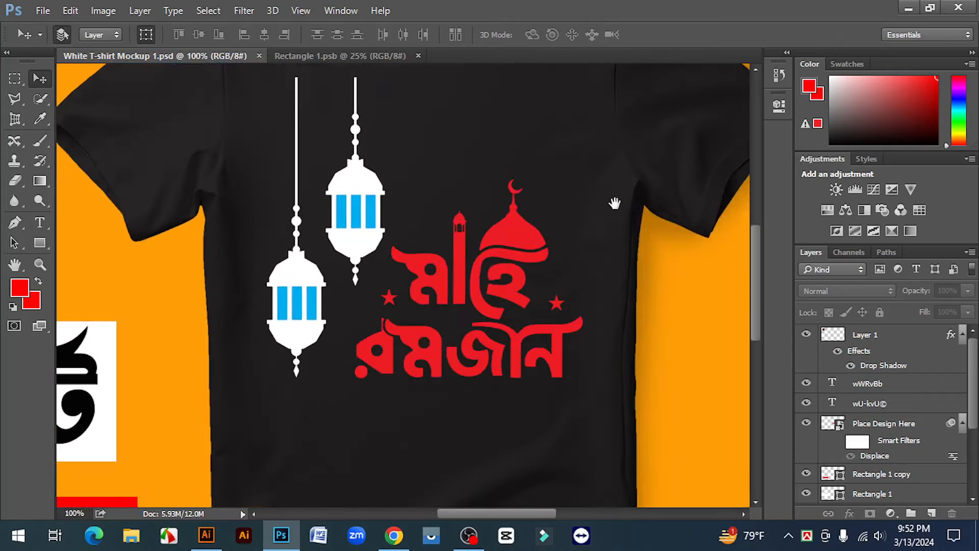
{"action": "left_click_drag", "start_coordinate": [615, 204], "coordinate": [606, 279]}
{"action": "key", "text": "ctrl+minus"}
{"action": "key", "text": "ctrl+minus"}
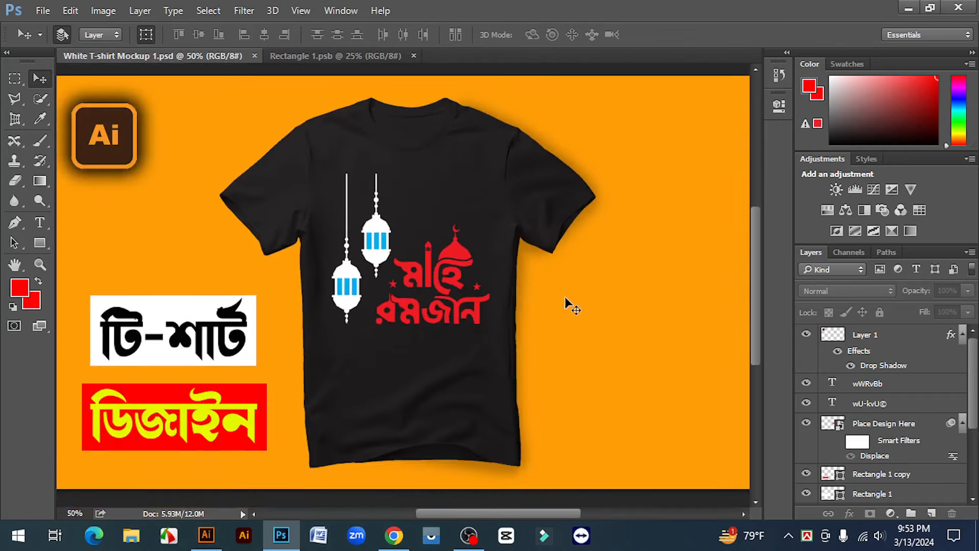
{"action": "key", "text": "ctrl+plus"}
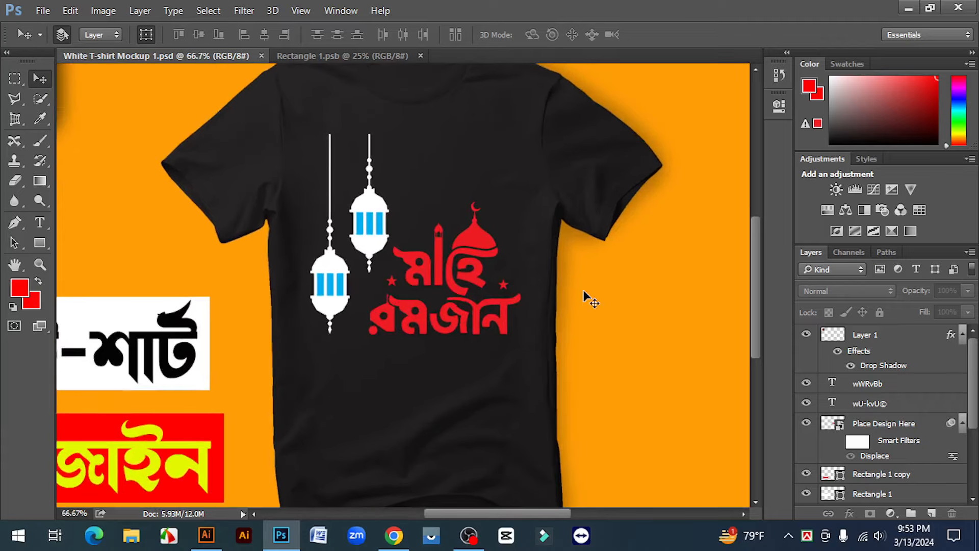
{"action": "scroll", "coordinate": [586, 300], "scroll_direction": "up", "scroll_amount": 2}
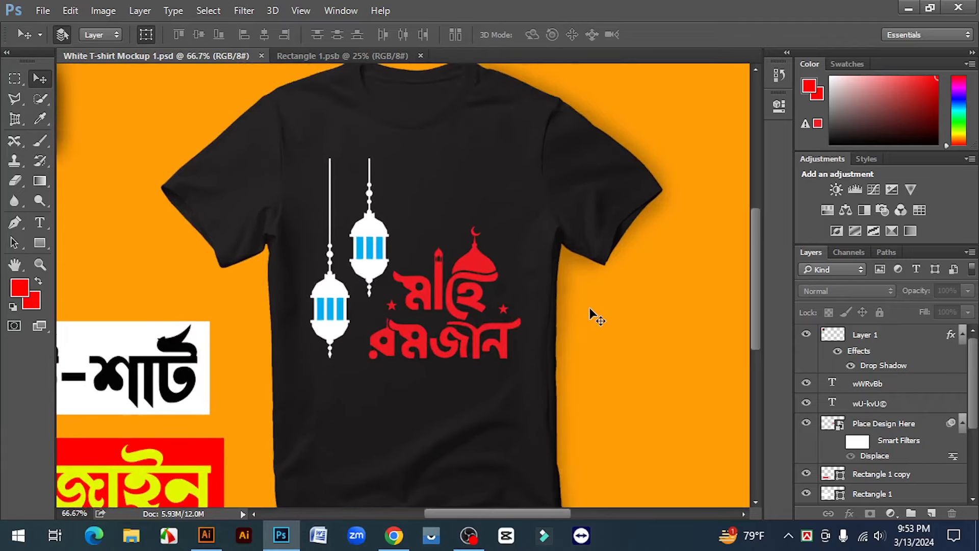
{"action": "scroll", "coordinate": [590, 309], "scroll_direction": "up", "scroll_amount": 1}
{"action": "key", "text": "ctrl+minus"}
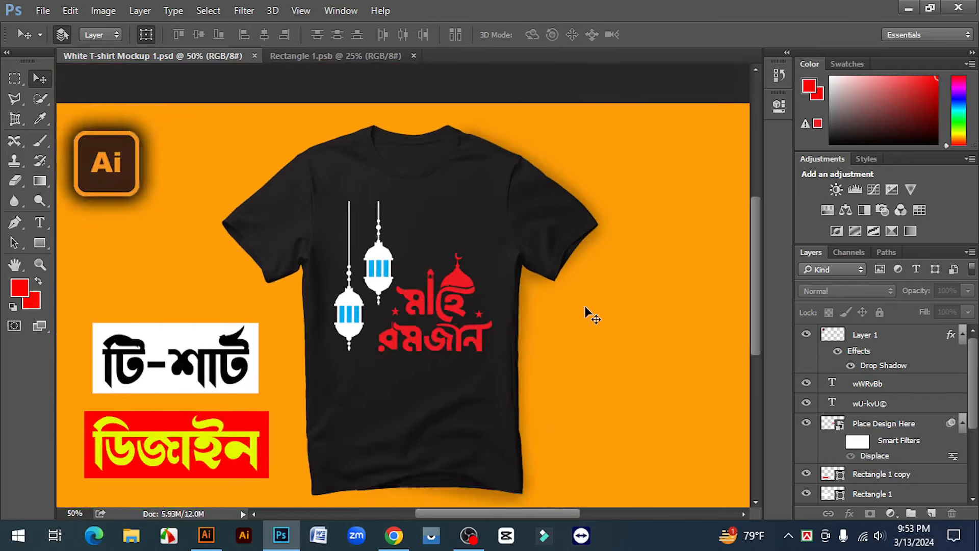
{"action": "scroll", "coordinate": [586, 312], "scroll_direction": "down", "scroll_amount": 4}
{"action": "key", "text": "ctrl+plus"}
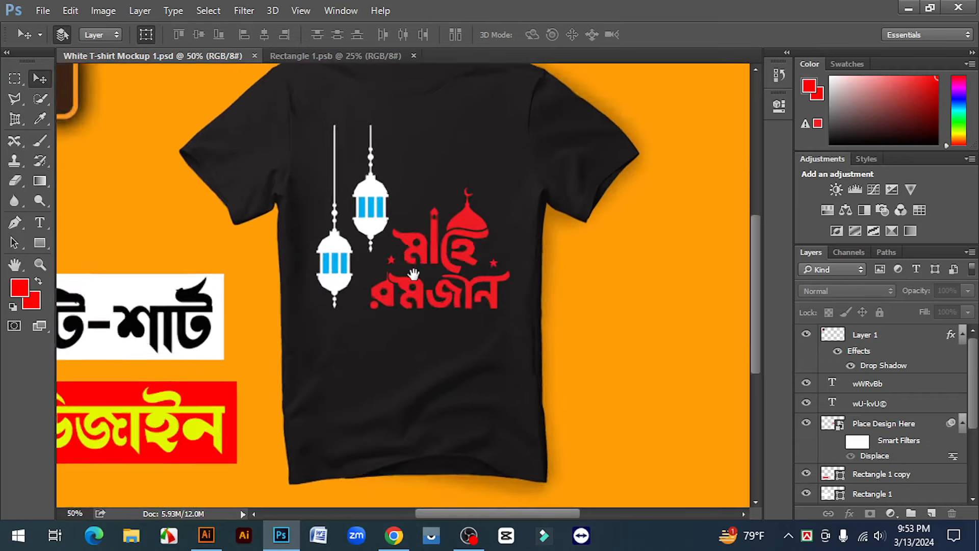
{"action": "scroll", "coordinate": [567, 344], "scroll_direction": "down", "scroll_amount": 1}
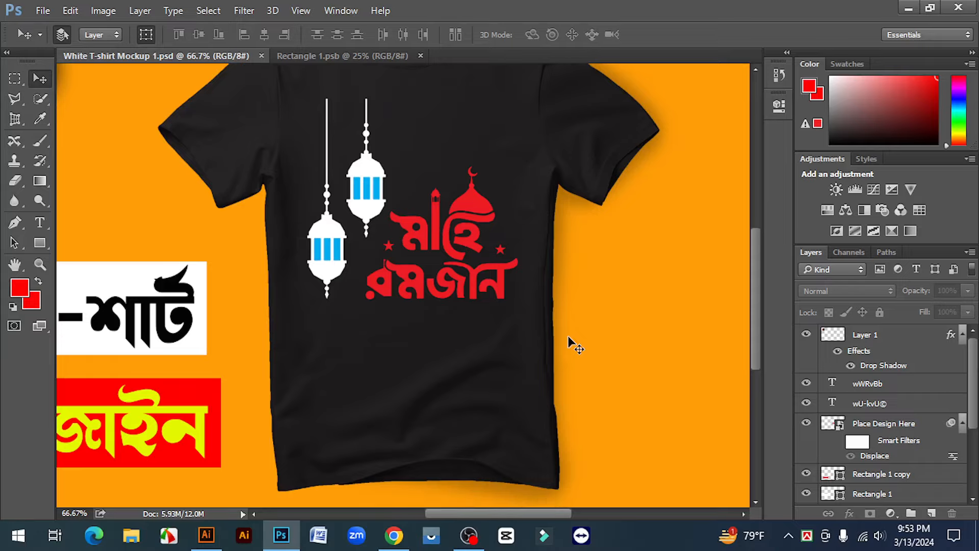
{"action": "scroll", "coordinate": [569, 341], "scroll_direction": "up", "scroll_amount": 1}
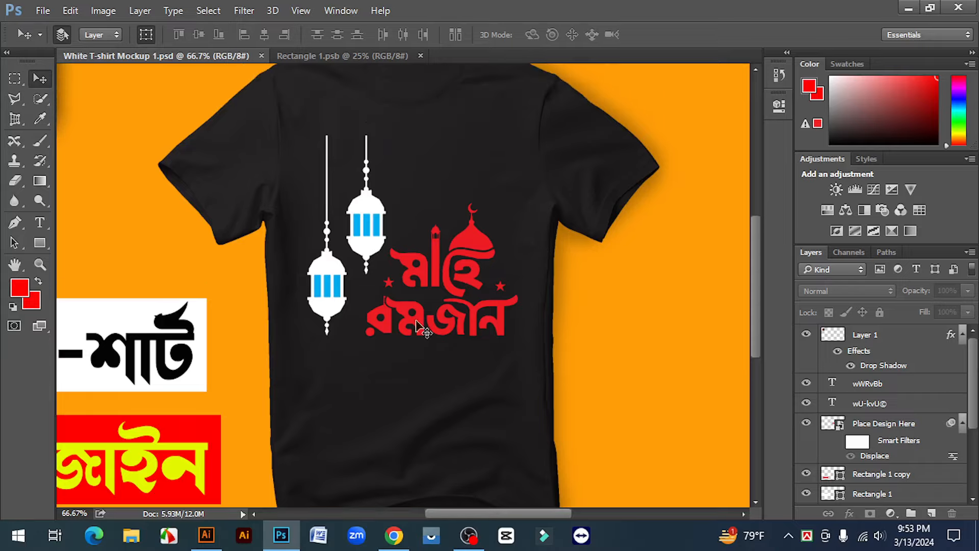
{"action": "scroll", "coordinate": [487, 326], "scroll_direction": "down", "scroll_amount": 1}
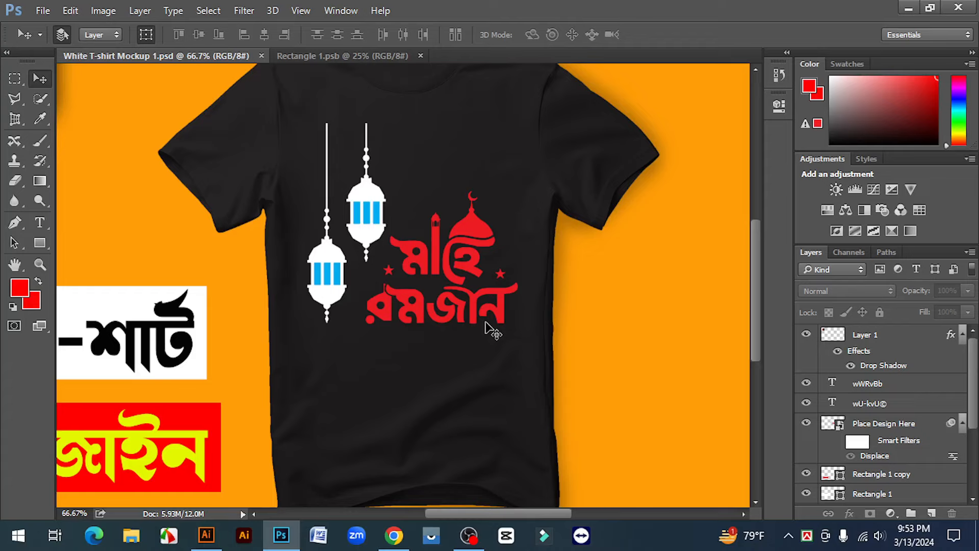
{"action": "key", "text": "ctrl+minus"}
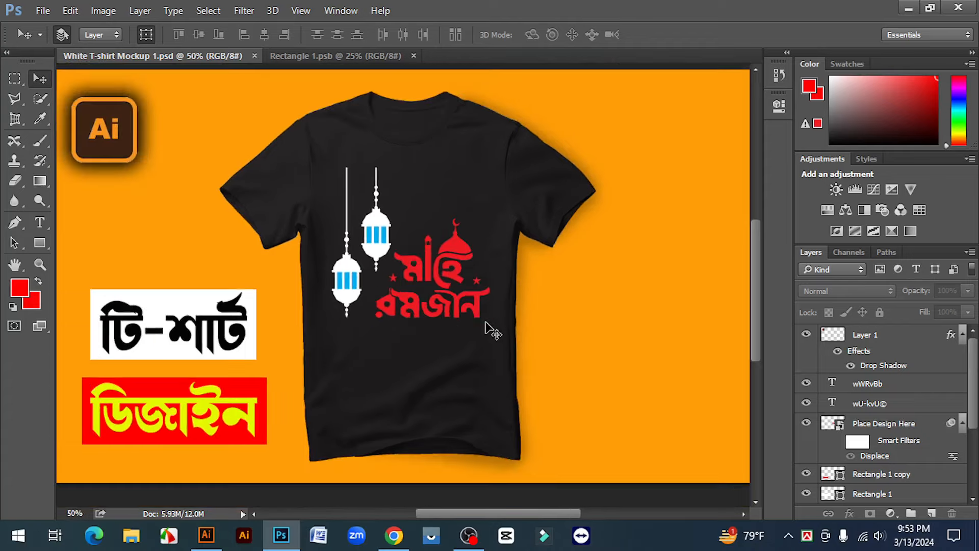
Switch to Chrome and browse the GFX People channel's header and its list of latest videos.
{"action": "left_click", "coordinate": [394, 536]}
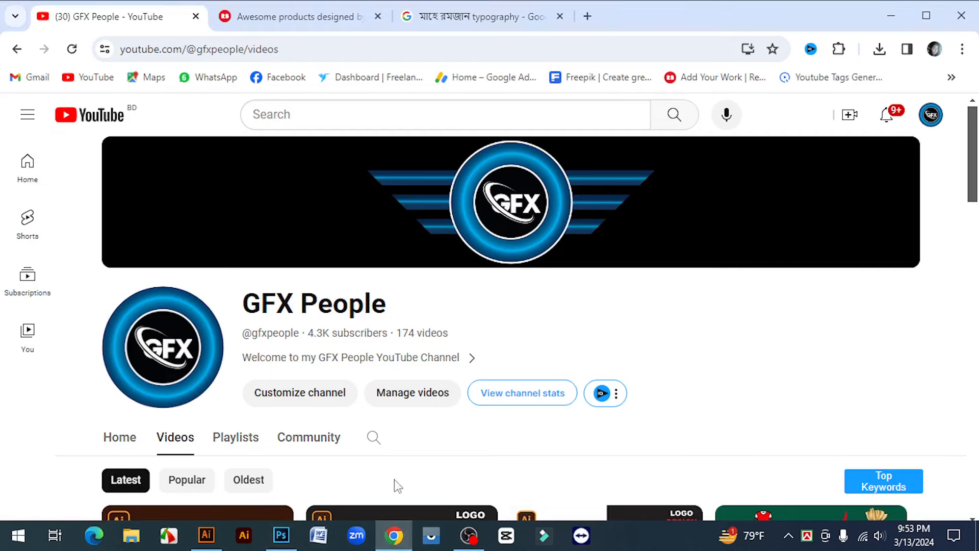
{"action": "scroll", "coordinate": [490, 337], "scroll_direction": "down", "scroll_amount": 2}
{"action": "scroll", "coordinate": [482, 349], "scroll_direction": "up", "scroll_amount": 2}
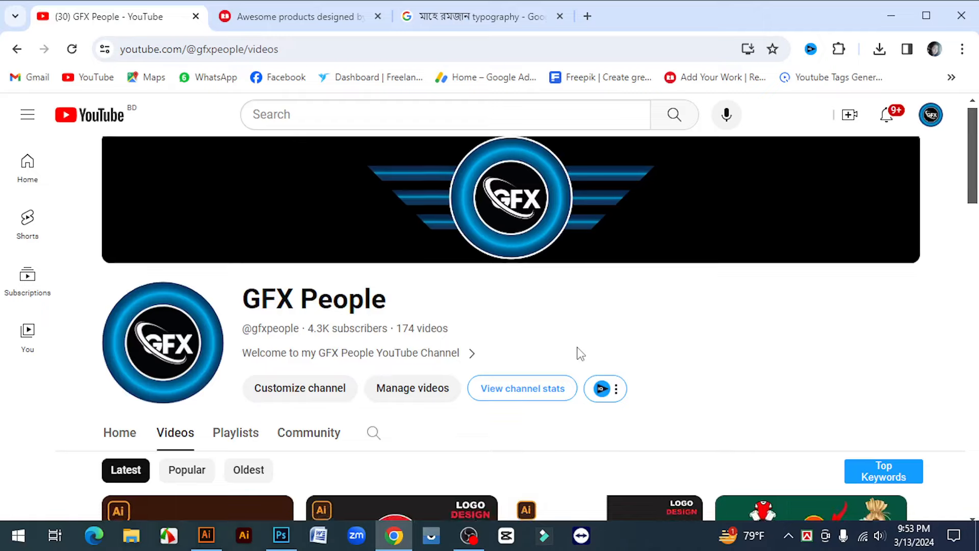
{"action": "scroll", "coordinate": [576, 347], "scroll_direction": "down", "scroll_amount": 15}
{"action": "scroll", "coordinate": [580, 355], "scroll_direction": "up", "scroll_amount": 15}
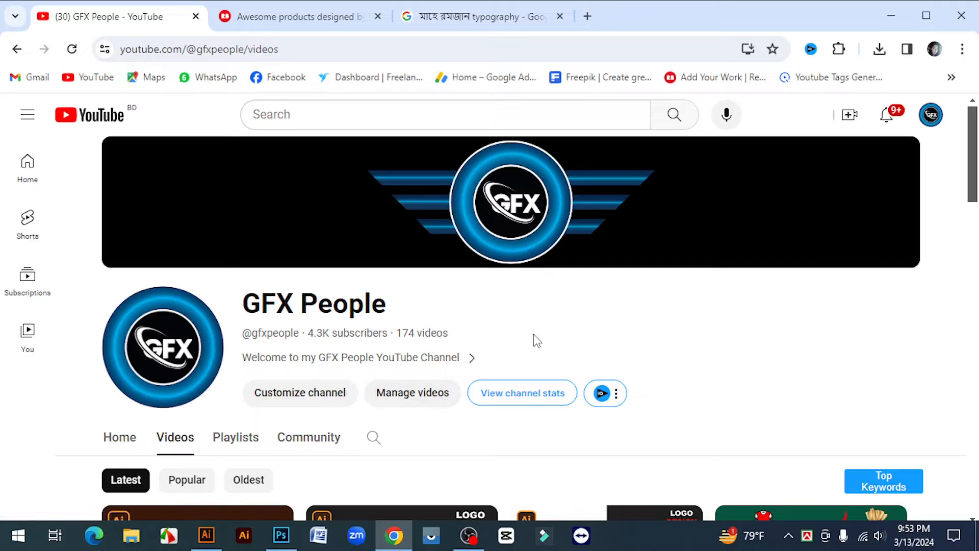
Return to Photoshop and review the finished Ramadan design's placement and details on the T-shirt mockup.
{"action": "left_click", "coordinate": [281, 535]}
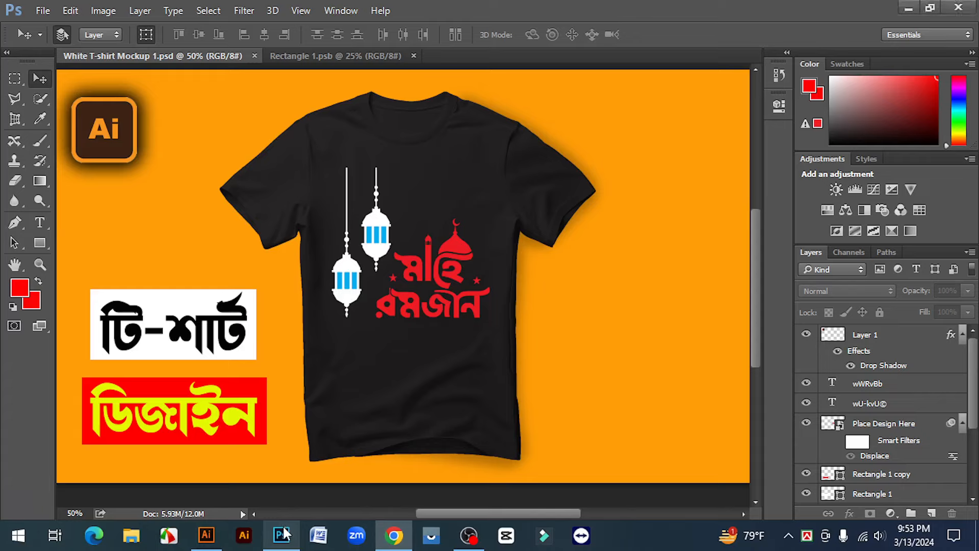
{"action": "scroll", "coordinate": [417, 285], "scroll_direction": "up", "scroll_amount": 1}
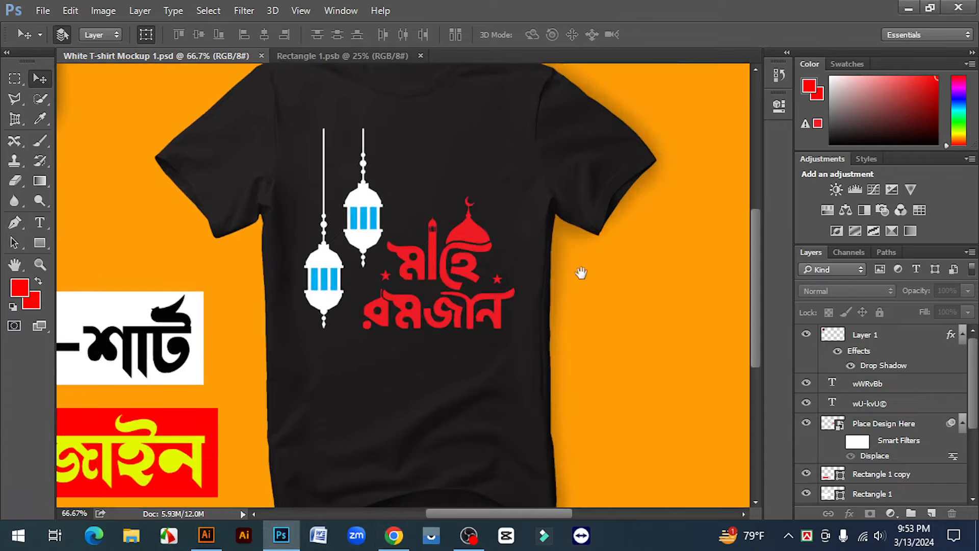
{"action": "left_click_drag", "start_coordinate": [605, 262], "coordinate": [627, 300]}
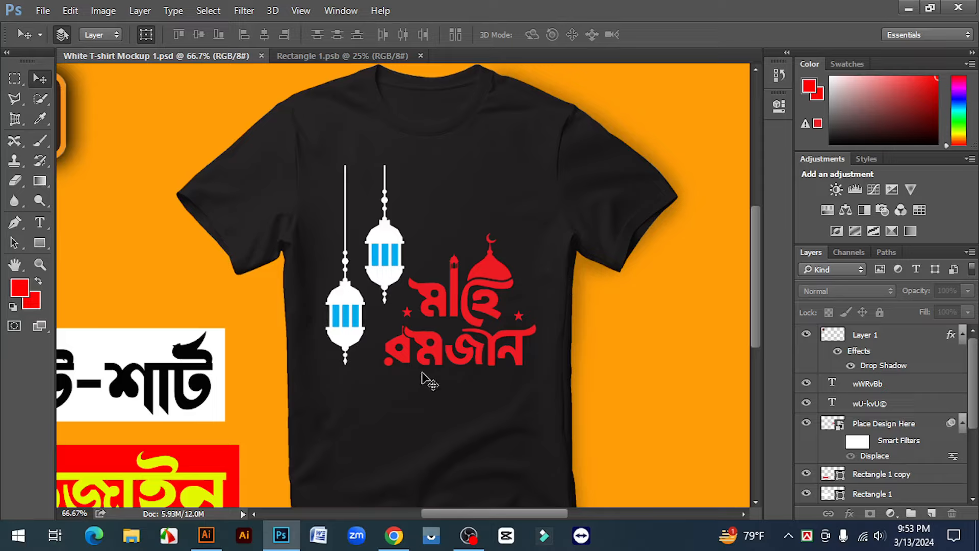
{"action": "scroll", "coordinate": [451, 312], "scroll_direction": "down", "scroll_amount": 1}
{"action": "scroll", "coordinate": [451, 312], "scroll_direction": "up", "scroll_amount": 1}
{"action": "scroll", "coordinate": [452, 312], "scroll_direction": "down", "scroll_amount": 1}
{"action": "scroll", "coordinate": [451, 312], "scroll_direction": "up", "scroll_amount": 1}
{"action": "scroll", "coordinate": [451, 312], "scroll_direction": "up", "scroll_amount": 1}
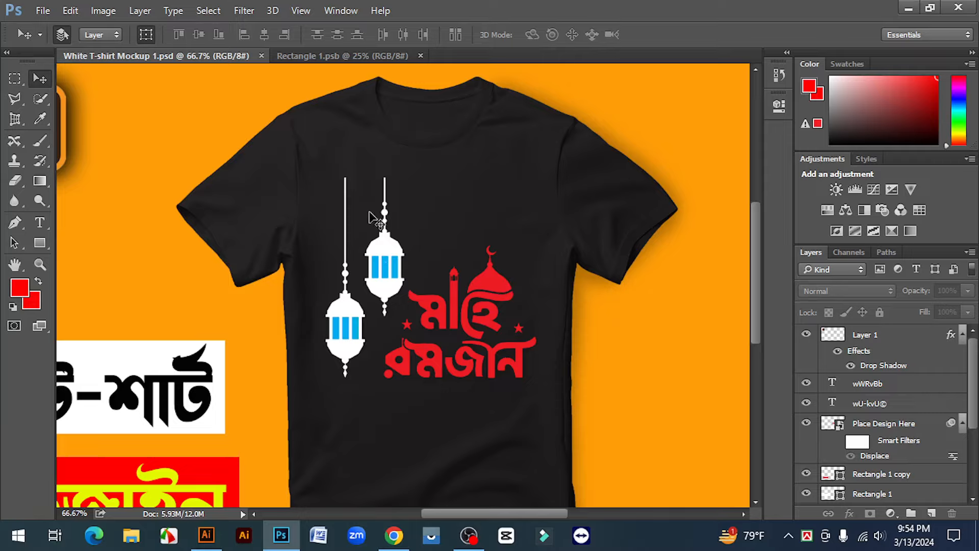
{"action": "scroll", "coordinate": [510, 312], "scroll_direction": "down", "scroll_amount": 1}
{"action": "scroll", "coordinate": [508, 307], "scroll_direction": "down", "scroll_amount": 1}
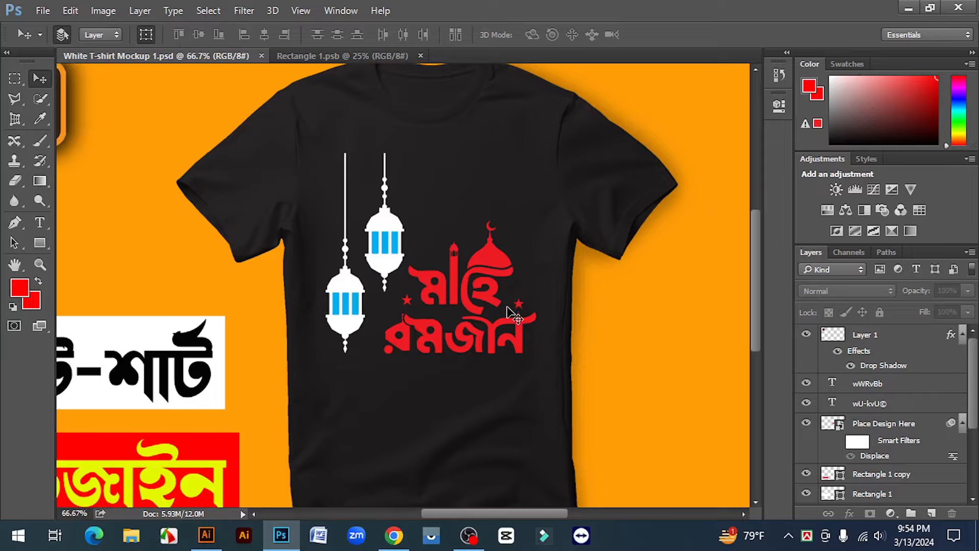
{"action": "scroll", "coordinate": [508, 307], "scroll_direction": "up", "scroll_amount": 1}
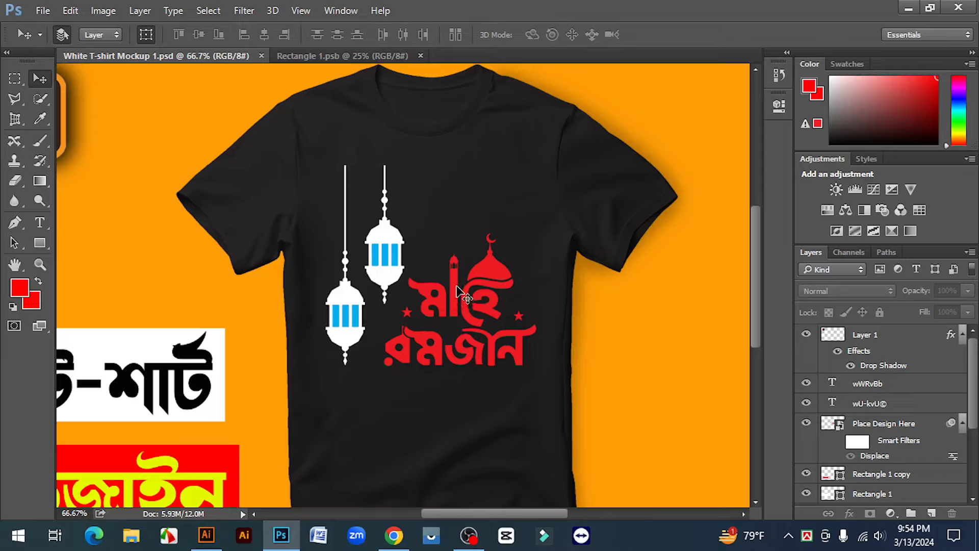
{"action": "scroll", "coordinate": [475, 312], "scroll_direction": "down", "scroll_amount": 2}
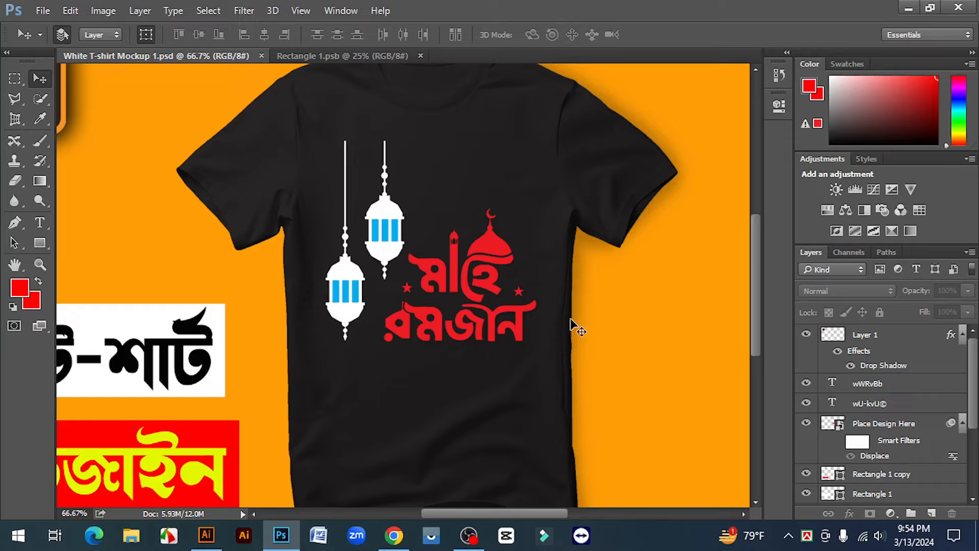
{"action": "scroll", "coordinate": [490, 303], "scroll_direction": "down", "scroll_amount": 1}
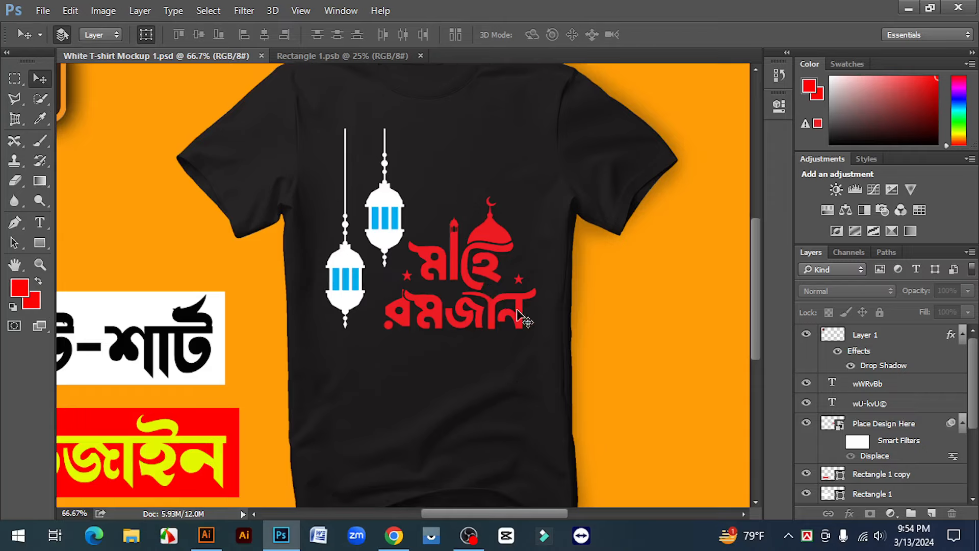
{"action": "scroll", "coordinate": [520, 317], "scroll_direction": "up", "scroll_amount": 2}
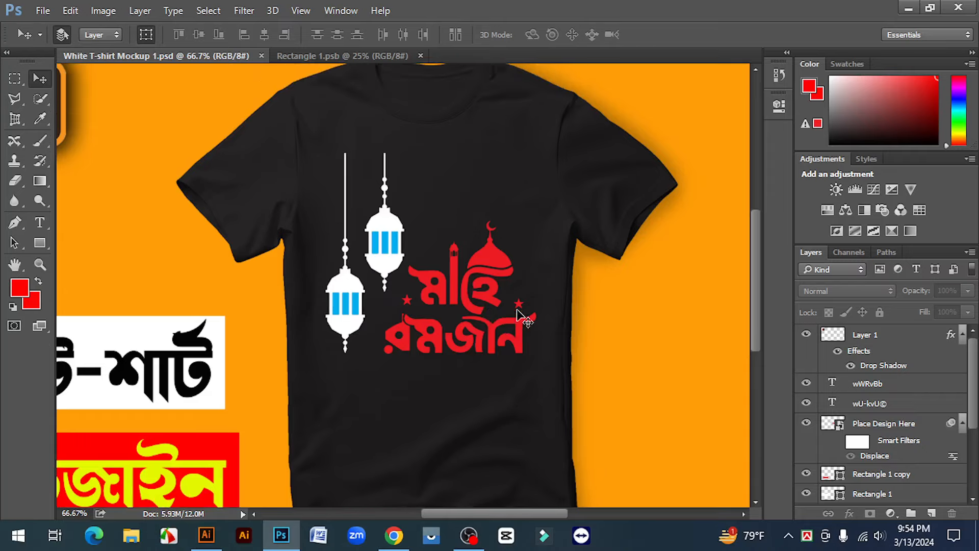